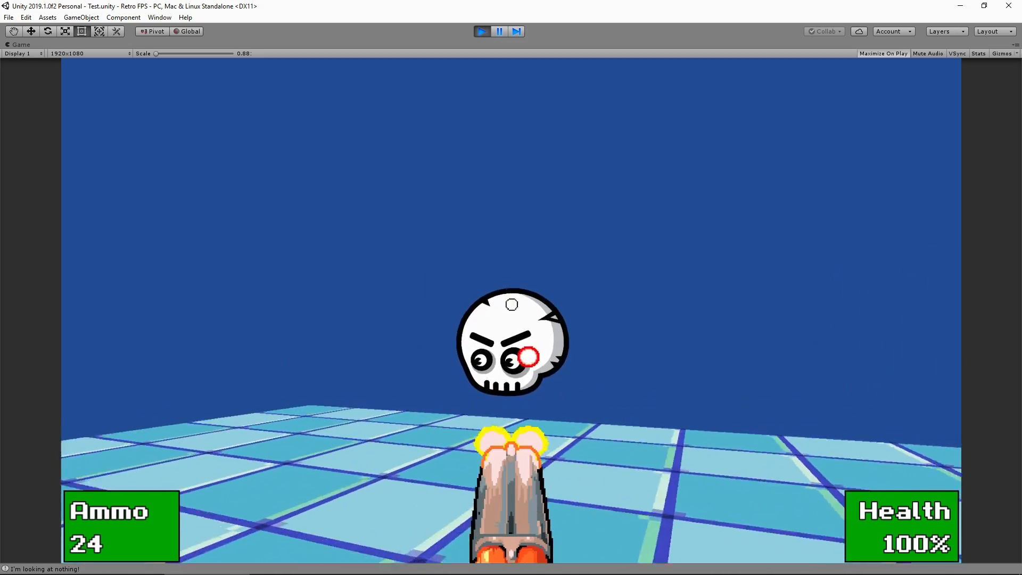
Playtest the current level by shooting at the skull enemy and moving around the wall block, and end the play session
click(511, 310)
click(511, 311)
click(511, 310)
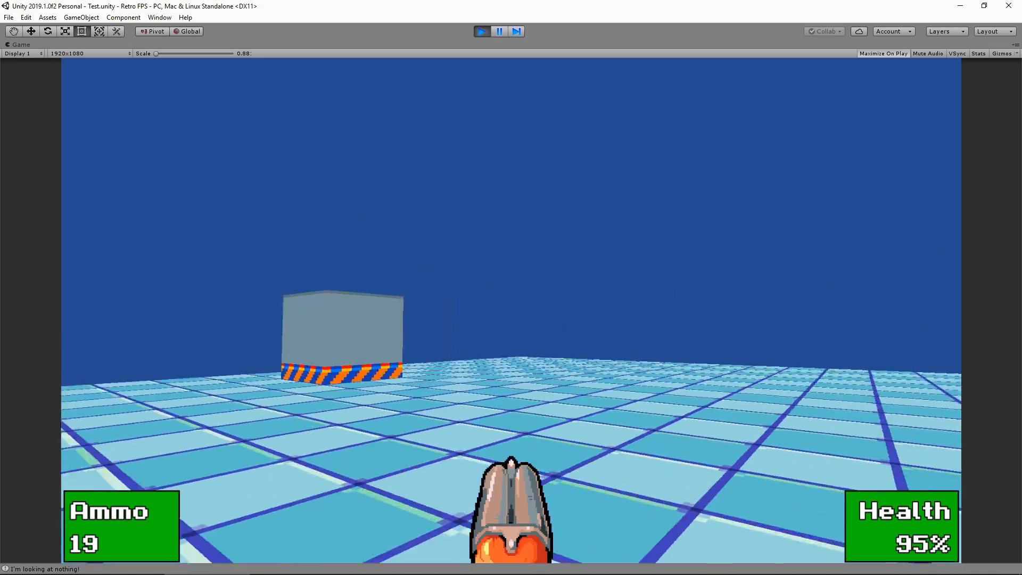
key(s)
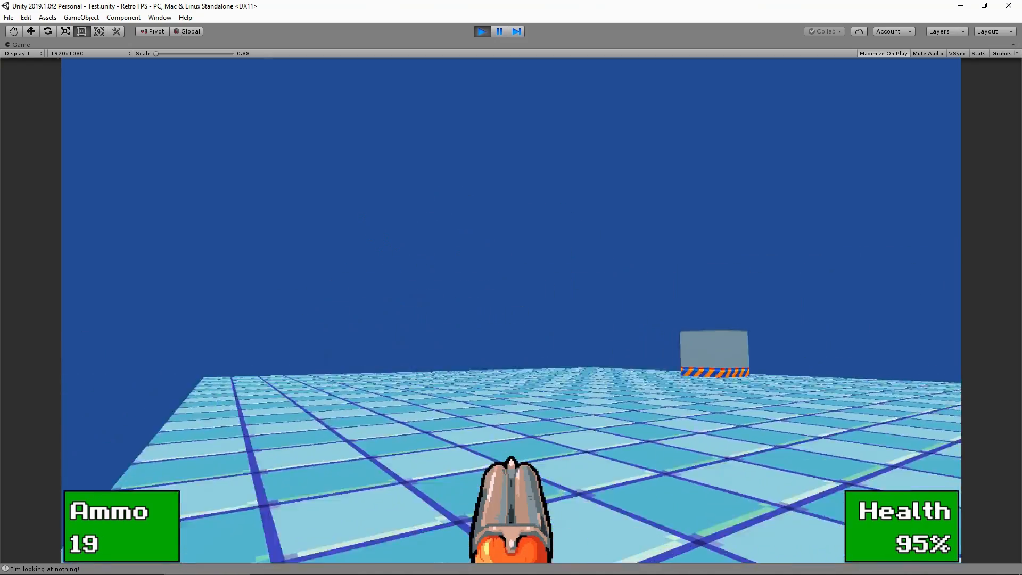
key(a)
key(w)
key(w)
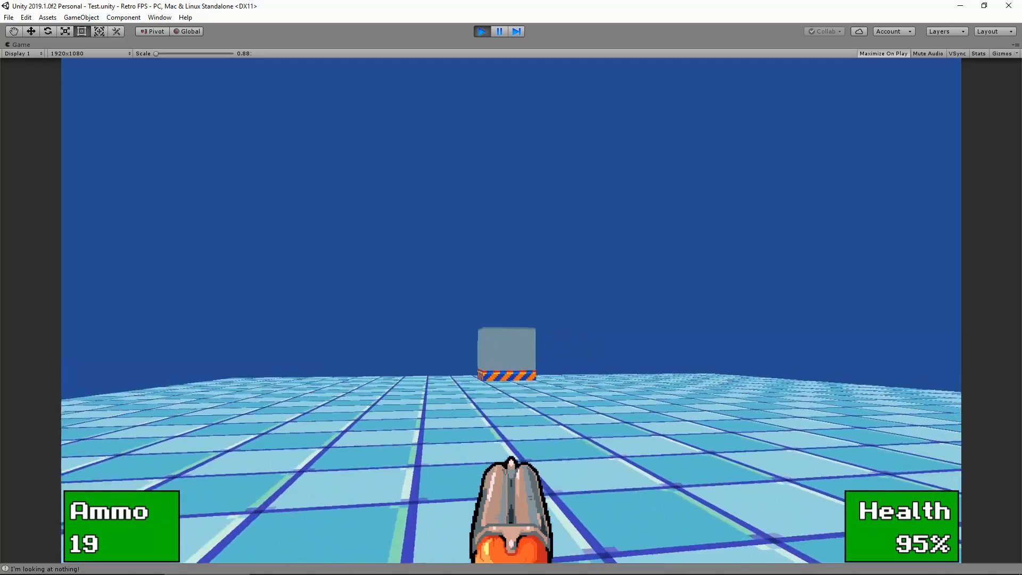
key(Escape)
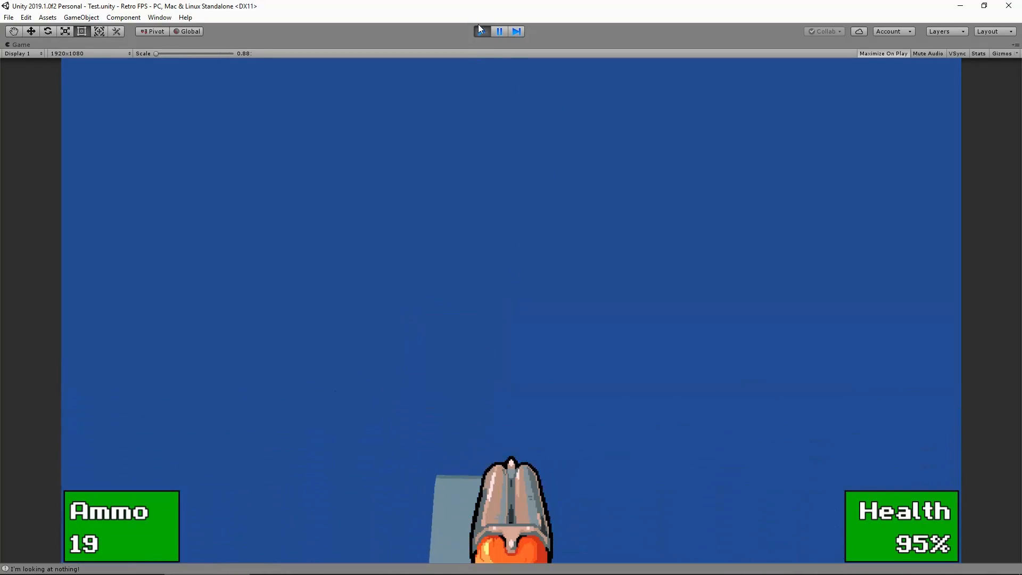
click(481, 31)
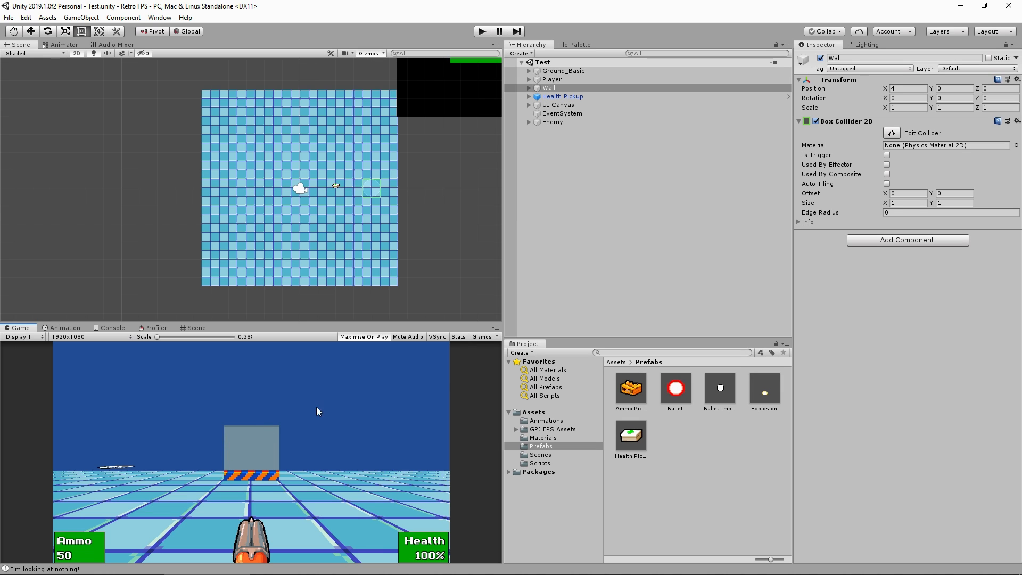
Create a folder named Environment inside the Prefabs folder
click(538, 429)
click(541, 446)
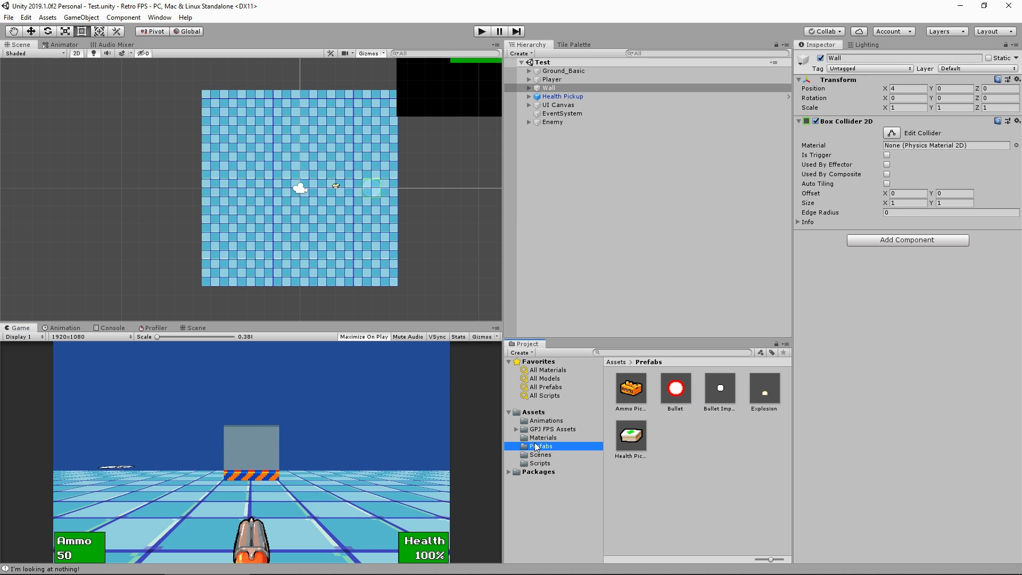
right_click(683, 446)
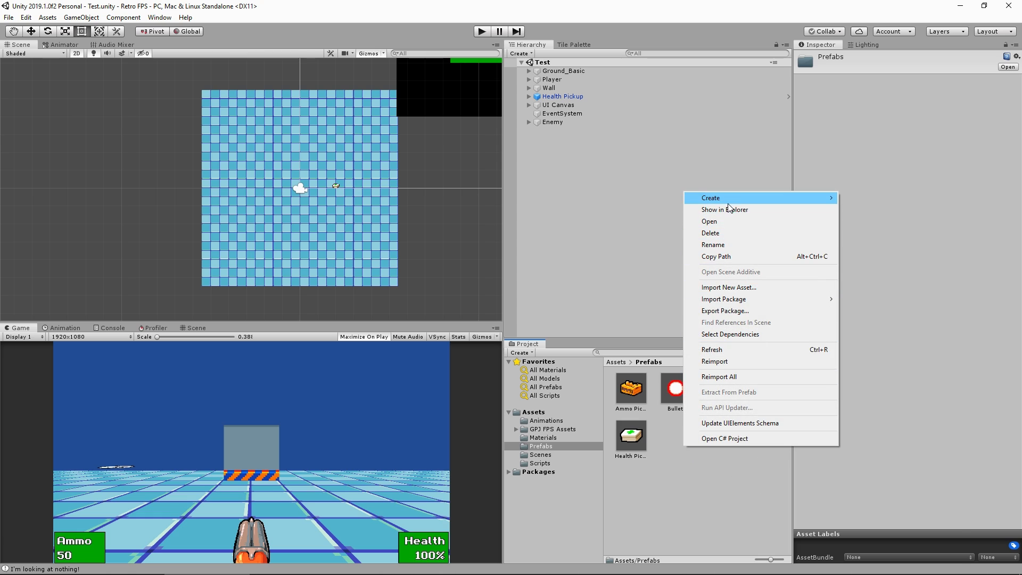
mouse_move(799, 198)
click(892, 164)
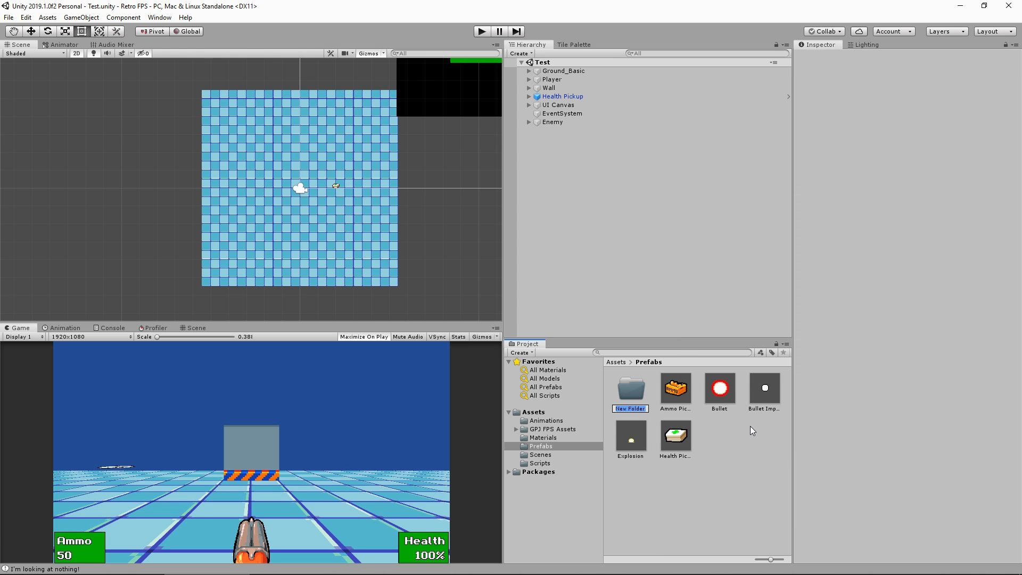
text(Environment)
key(Return)
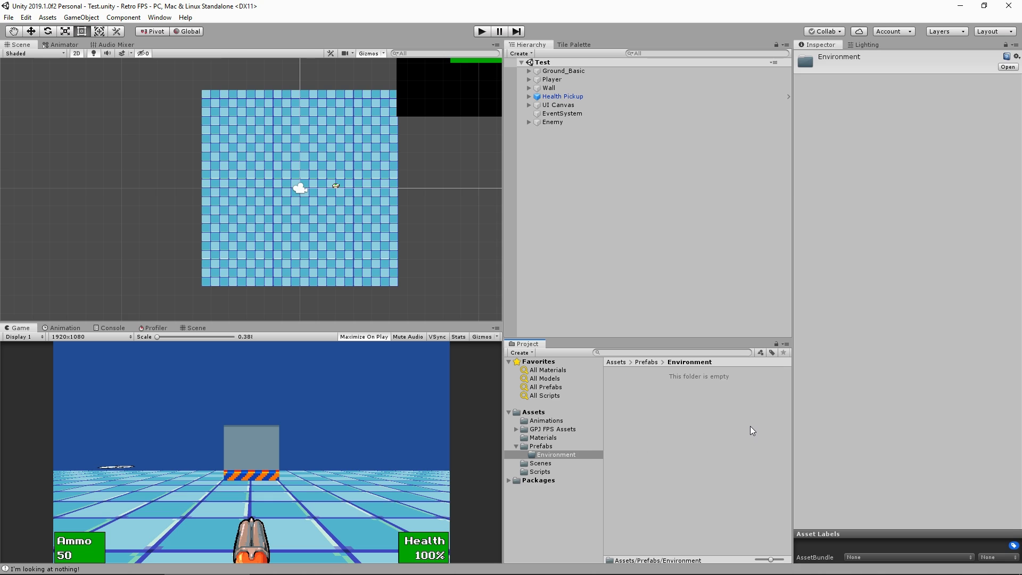
Save the Wall object as a prefab in the Environment folder, and delete Wall and Ground_Basic from the scene
drag(553, 87, 685, 469)
click(567, 87)
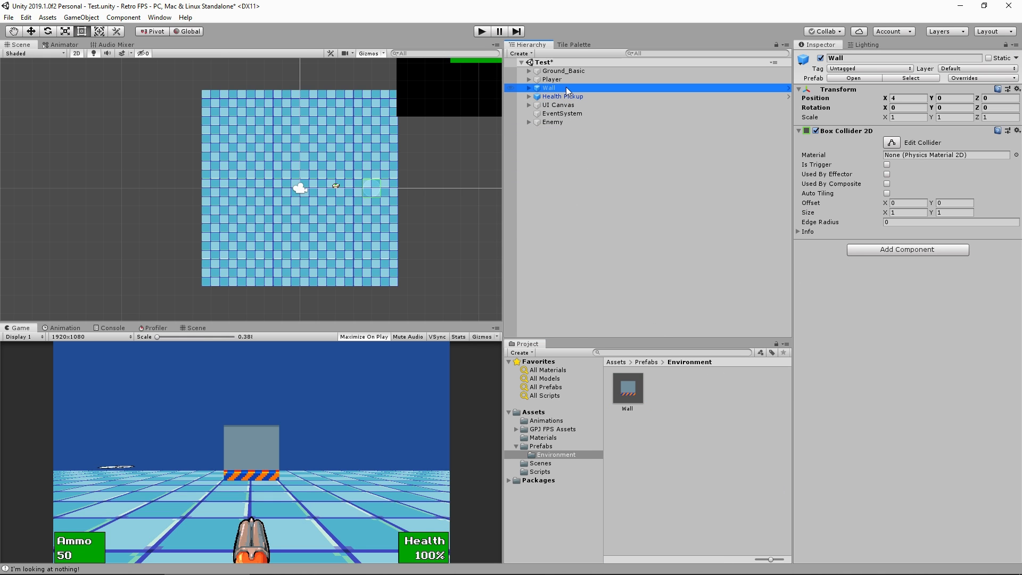
key(Delete)
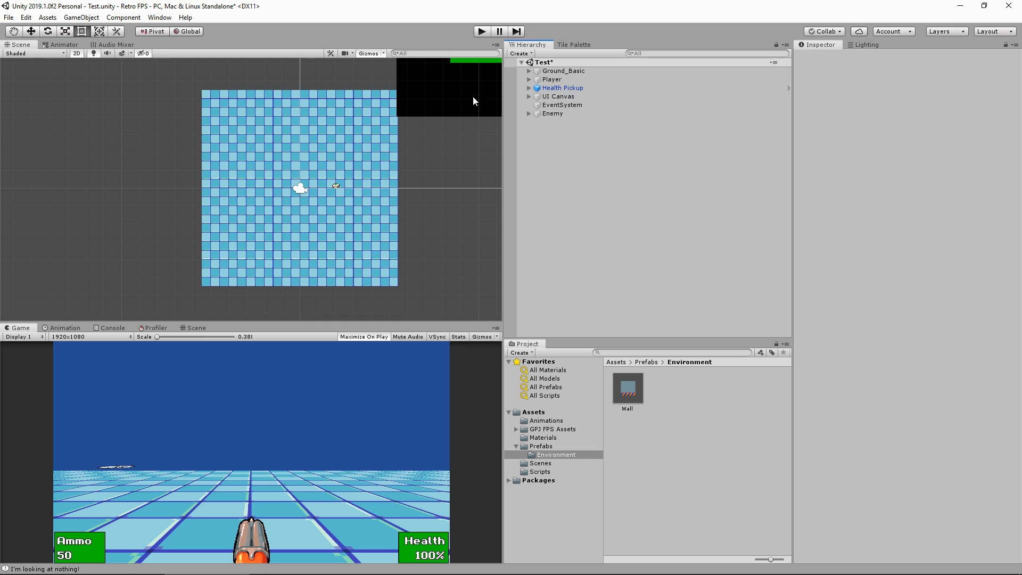
click(561, 72)
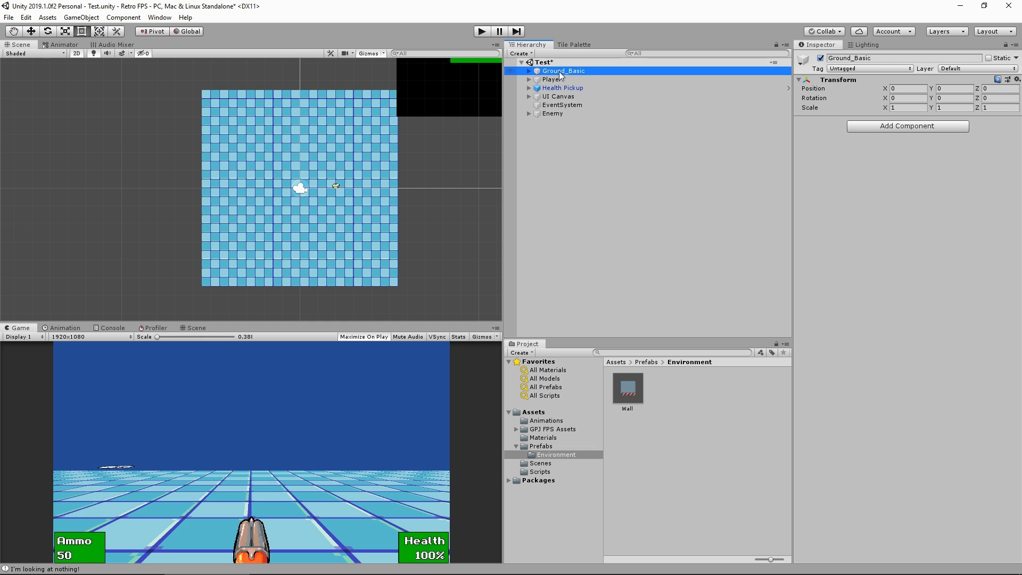
key(Delete)
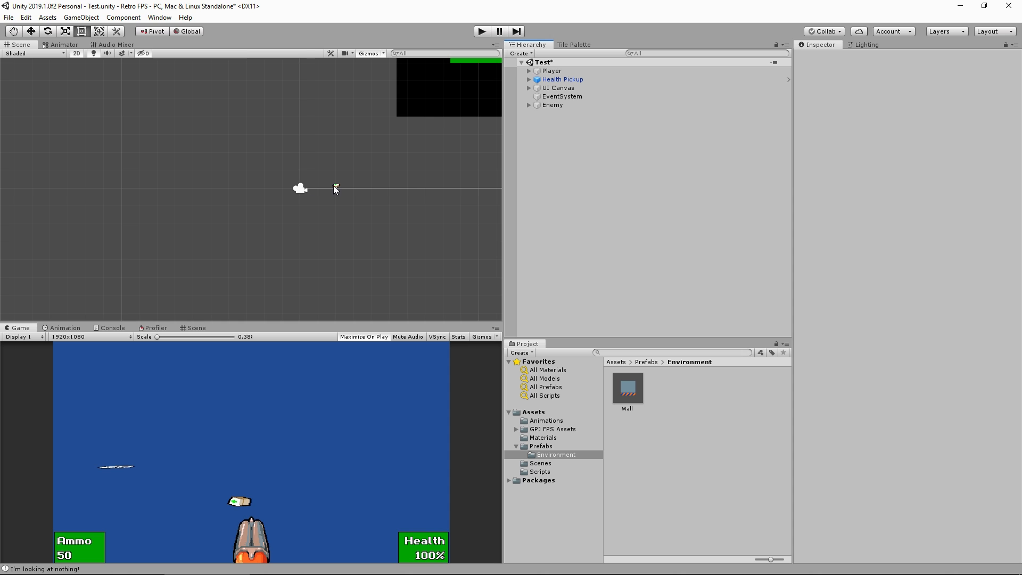
Add a 2D Tilemap object to the Test scene and select the Tilemap inside its Grid
right_click(554, 151)
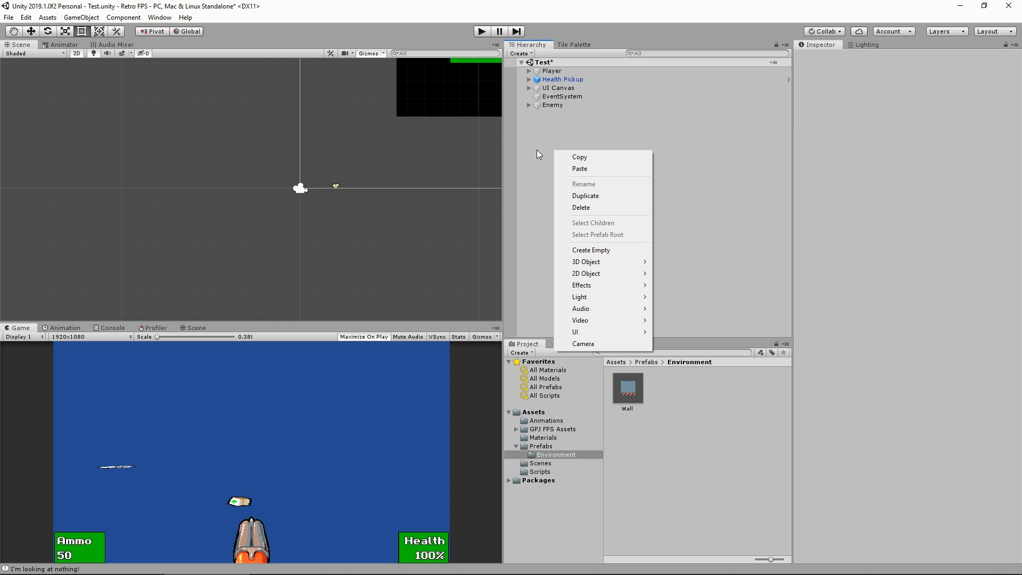
mouse_move(607, 273)
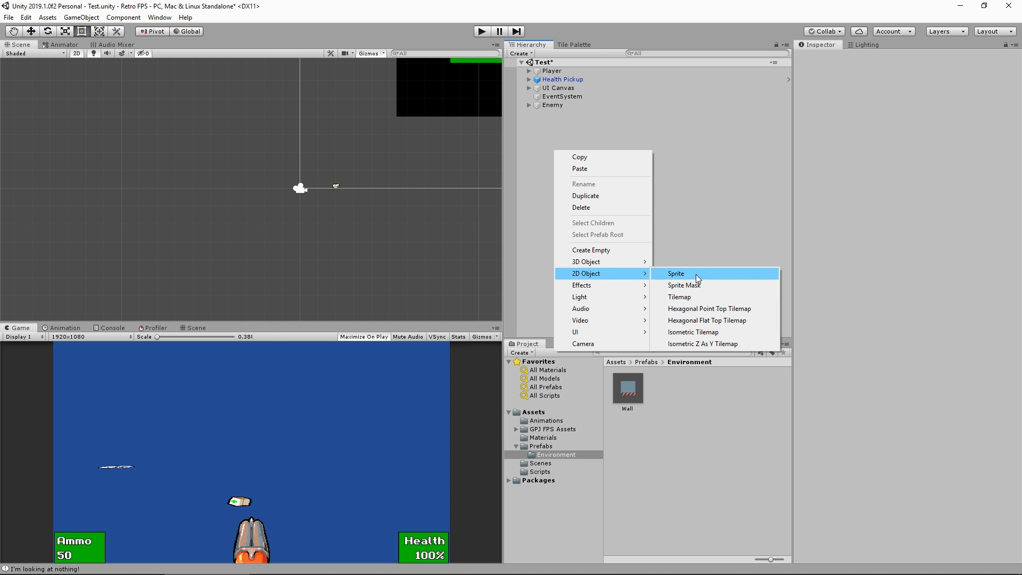
click(683, 297)
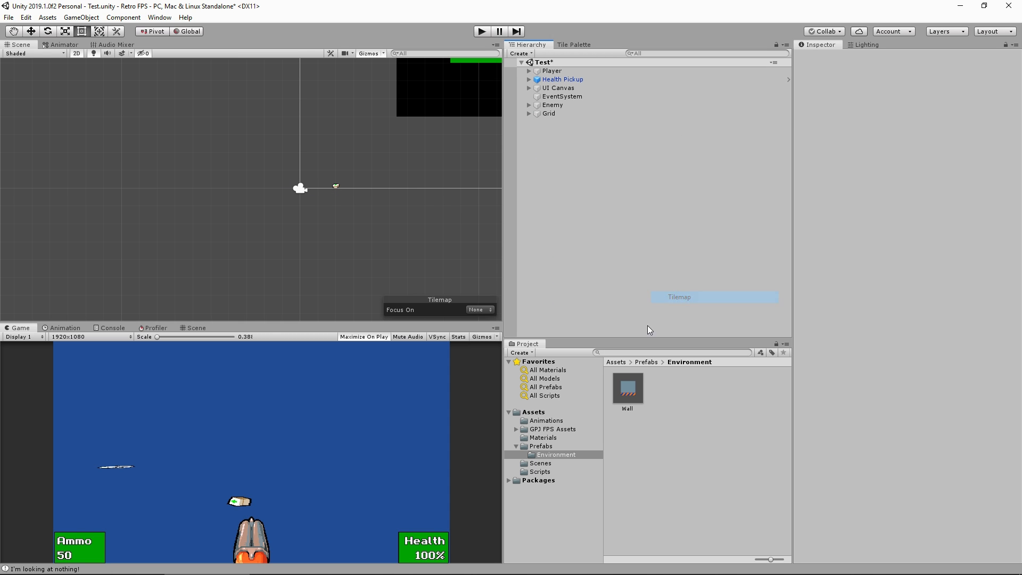
click(527, 114)
click(560, 123)
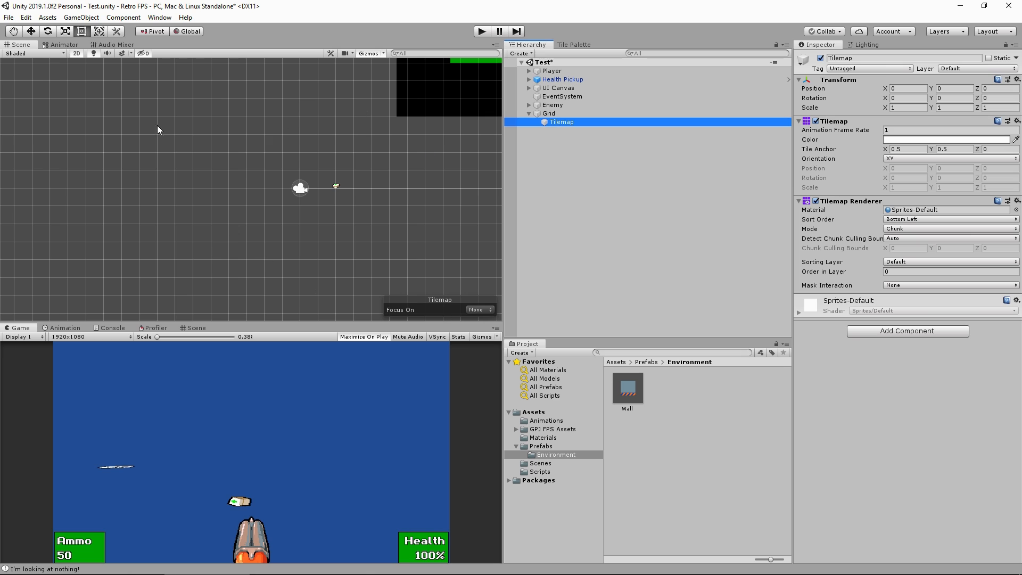
Create a new tile palette named SciFiTiles, keeping the rectangle grid and automatic cell size
click(571, 45)
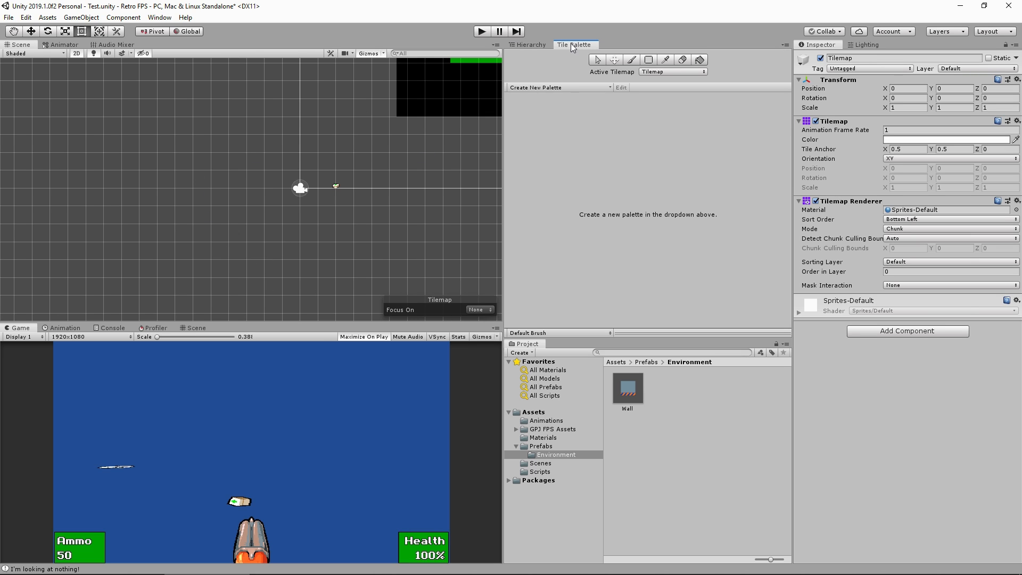
click(548, 86)
click(603, 111)
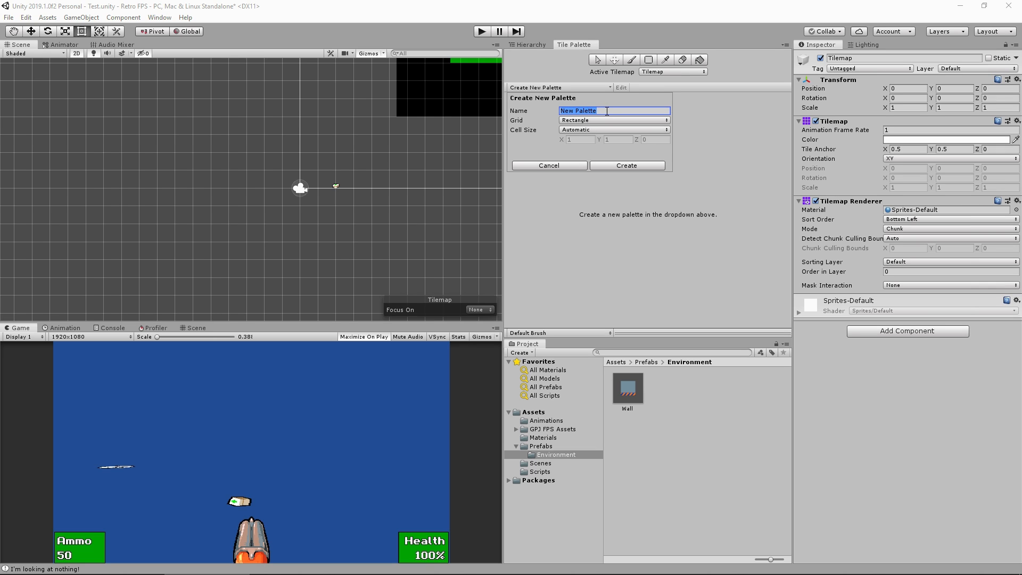
text(SciFiTiles)
click(624, 166)
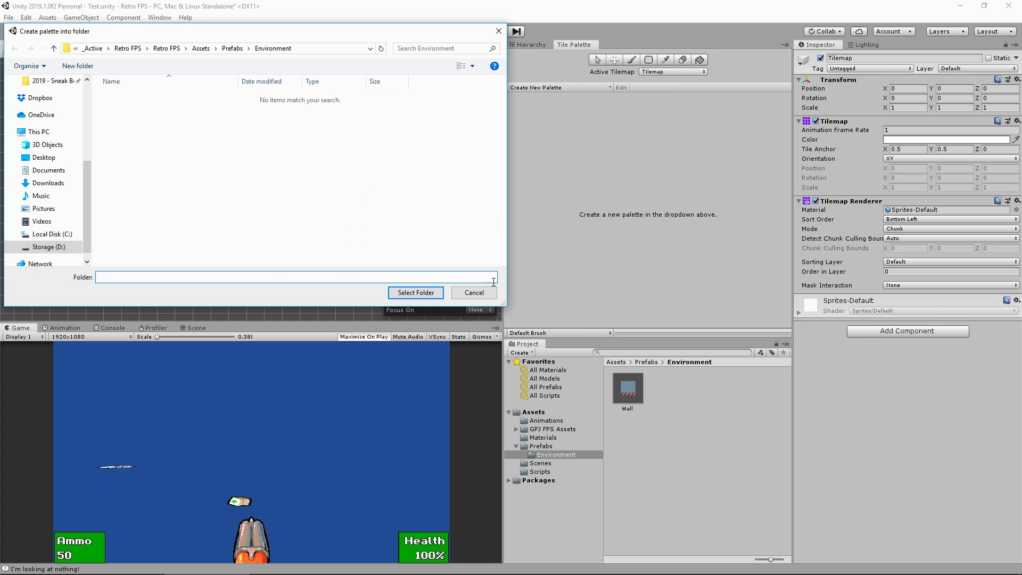
Store the palette in a new SciFiTiles folder within a new Tiles folder under Assets
click(201, 48)
click(94, 74)
text(Tiles)
key(Return)
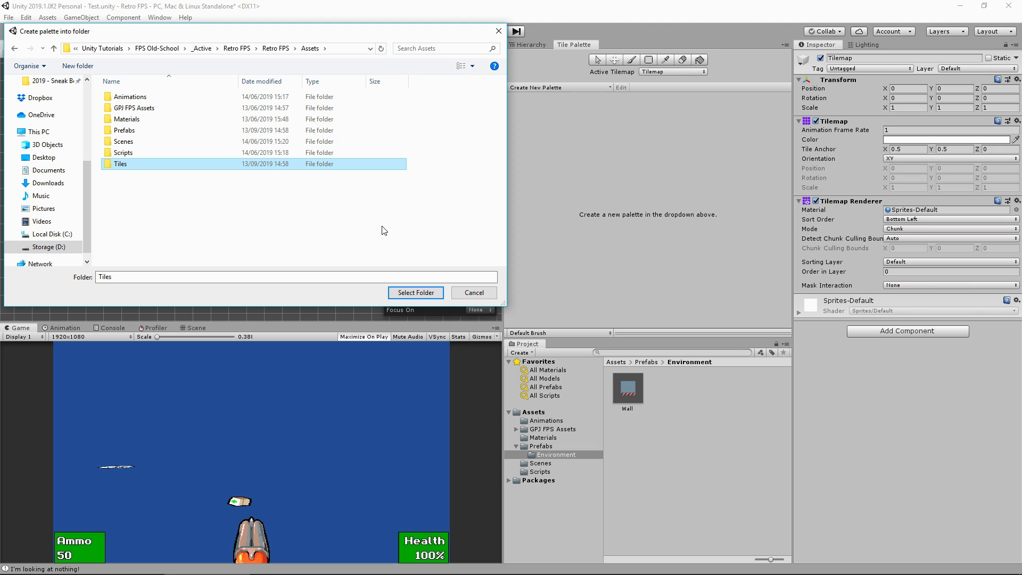
key(Return)
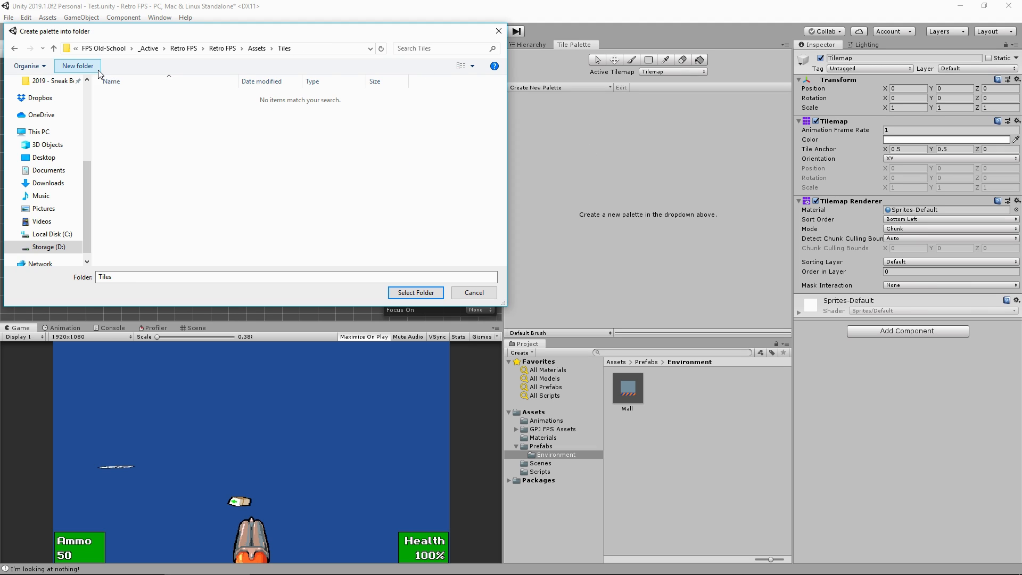
click(78, 66)
text(Sci)
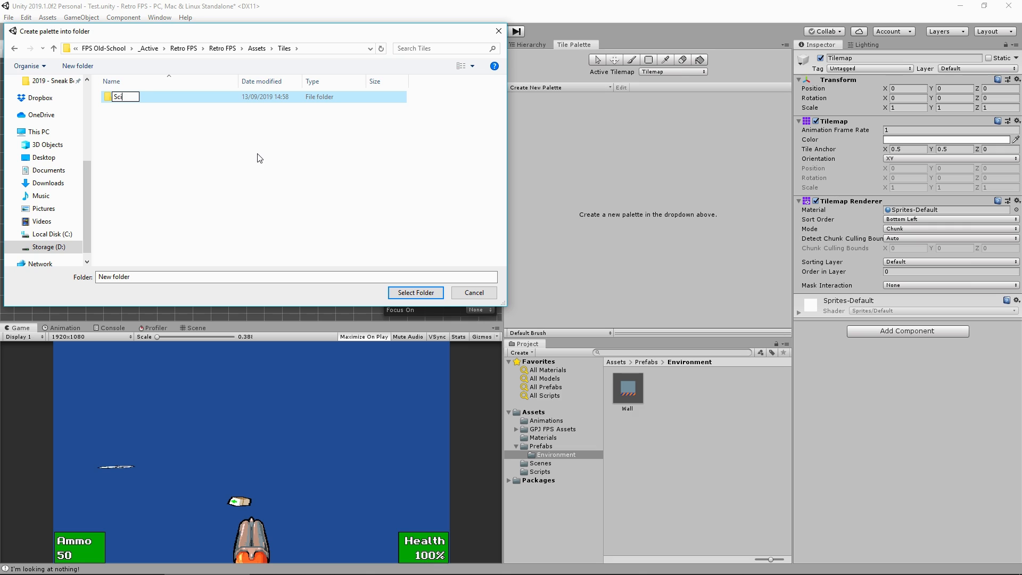
text(FiTiles)
key(Return)
key(Return)
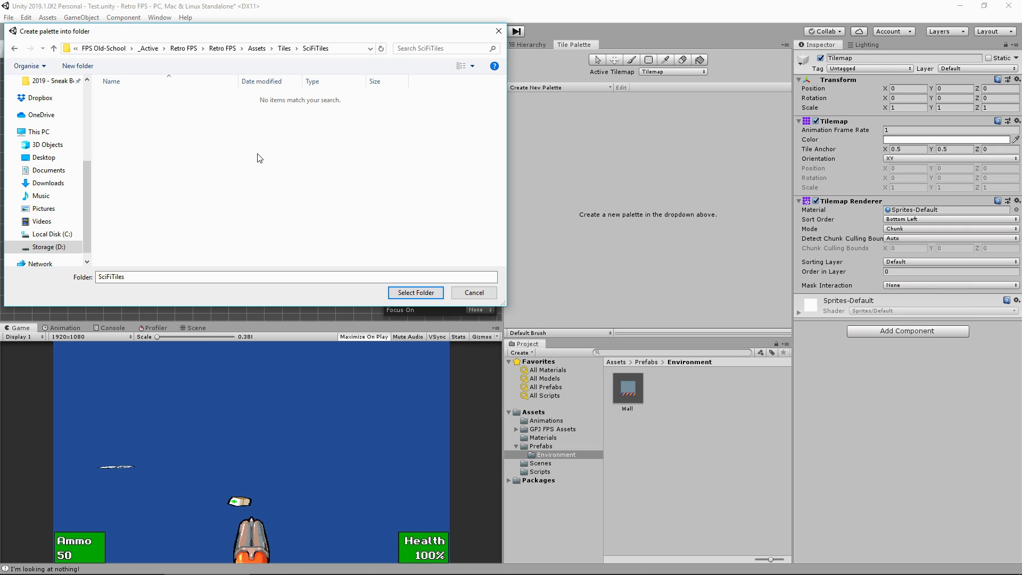
click(421, 293)
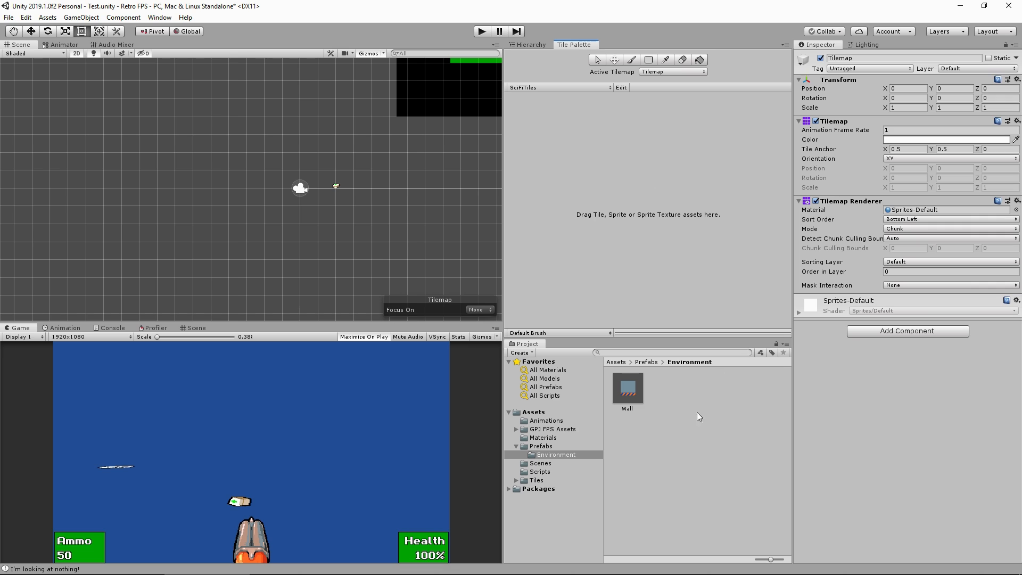
Add the blue checkered floor tile from GPJ FPS Assets/Art/Tiles to the palette, saving FPS_Tiles_0.asset in Assets/Tiles/SciFiTiles
click(552, 429)
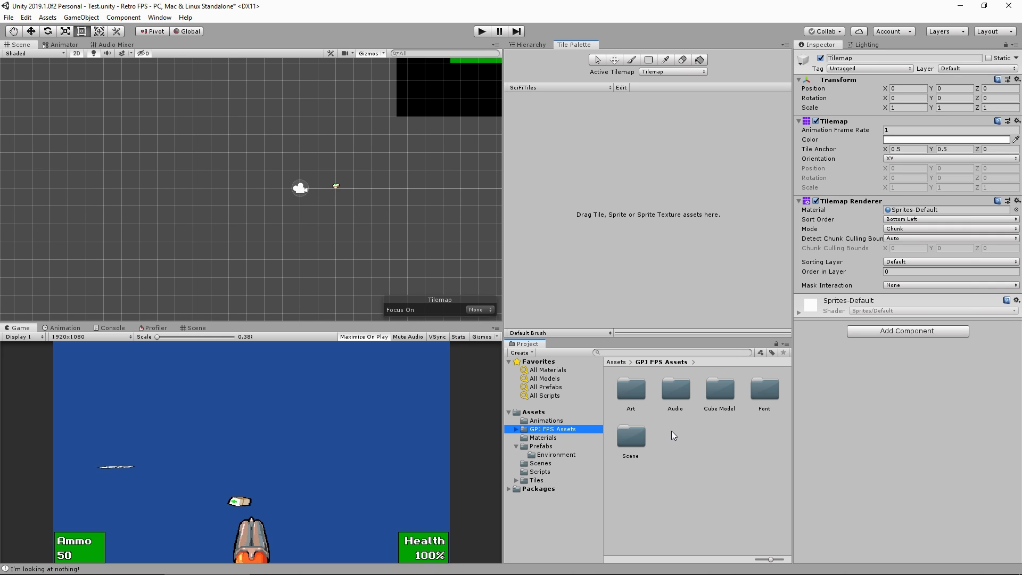
double_click(637, 394)
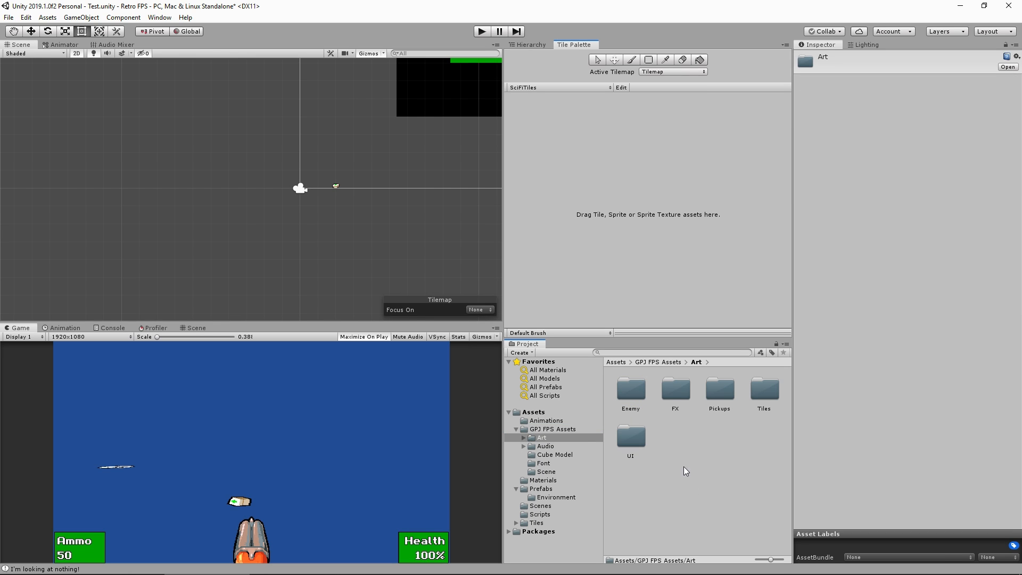
double_click(762, 389)
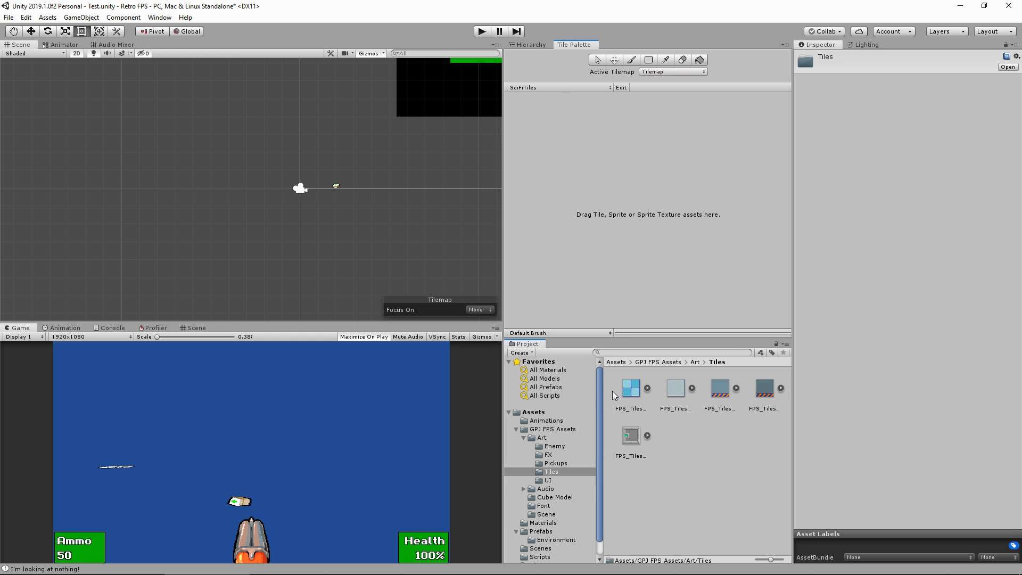
drag(628, 390, 590, 187)
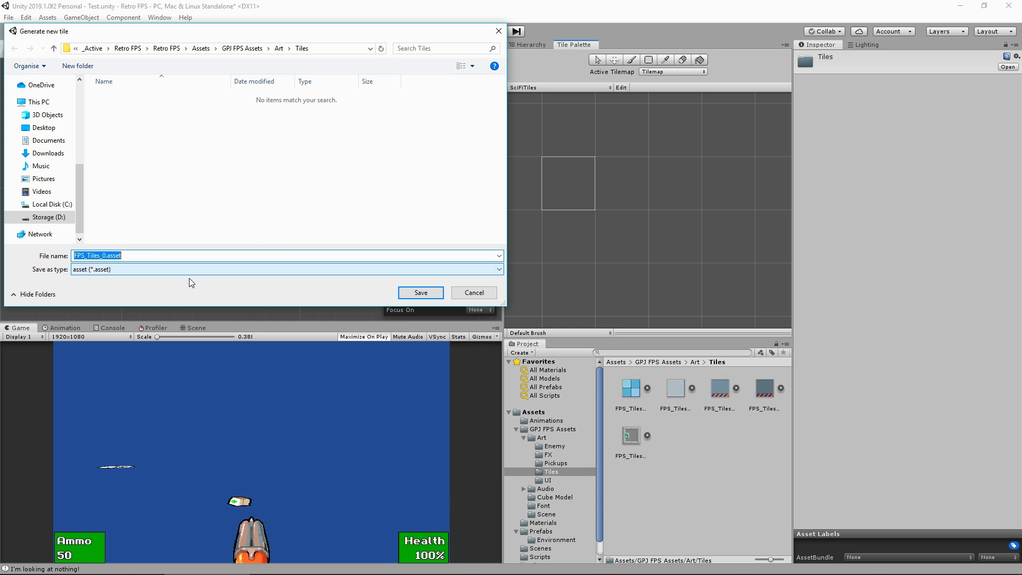
click(201, 49)
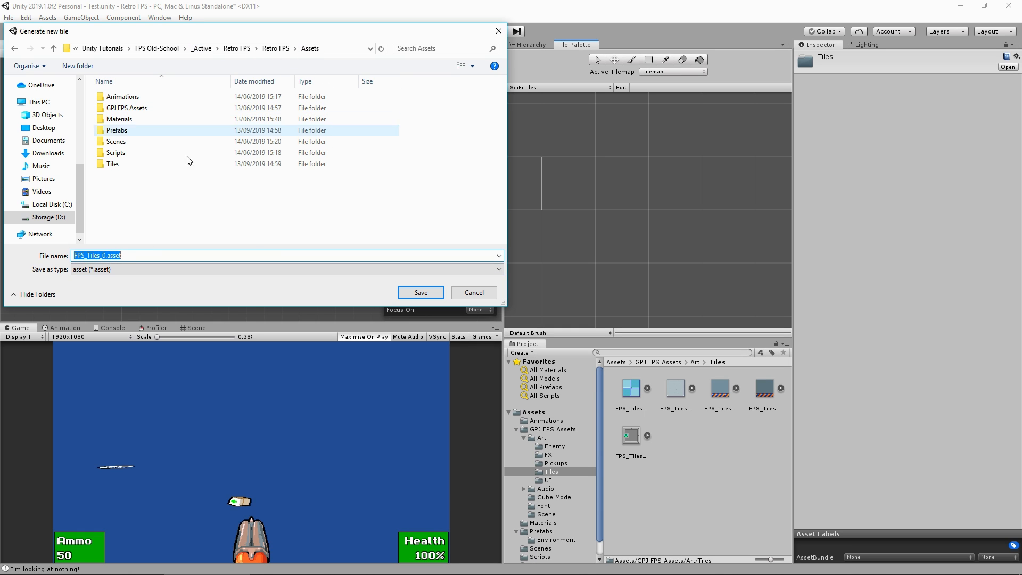
double_click(114, 164)
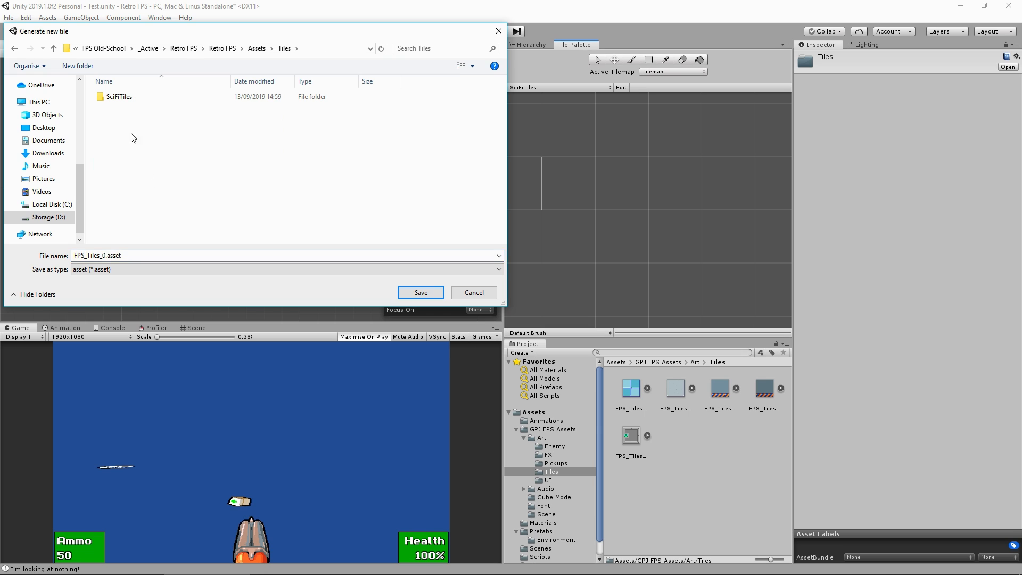
double_click(133, 97)
click(419, 293)
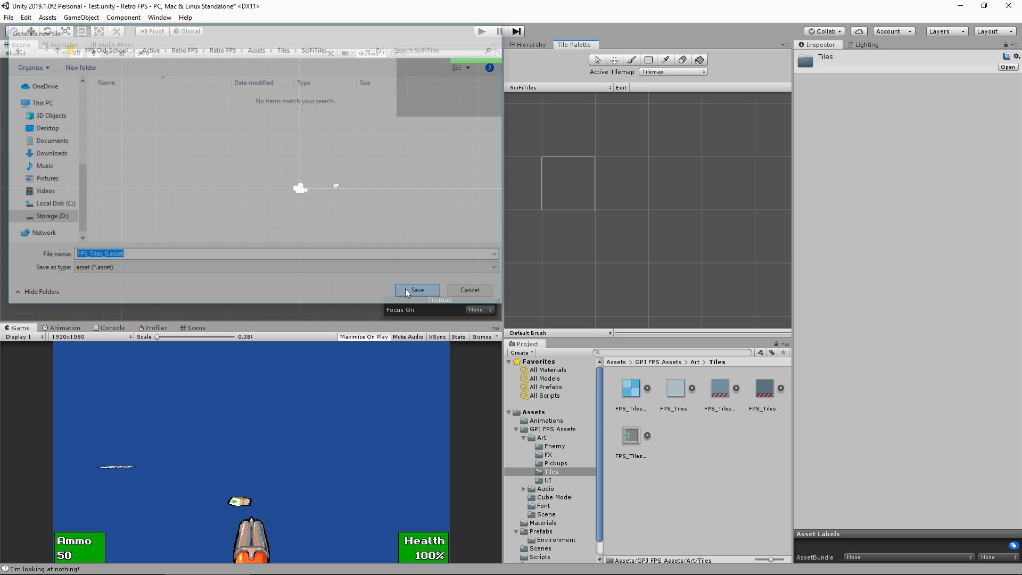
Add the remaining four FPS tile textures to the palette, generating their tile assets in Assets/Tiles/SciFiTiles
drag(680, 392, 707, 206)
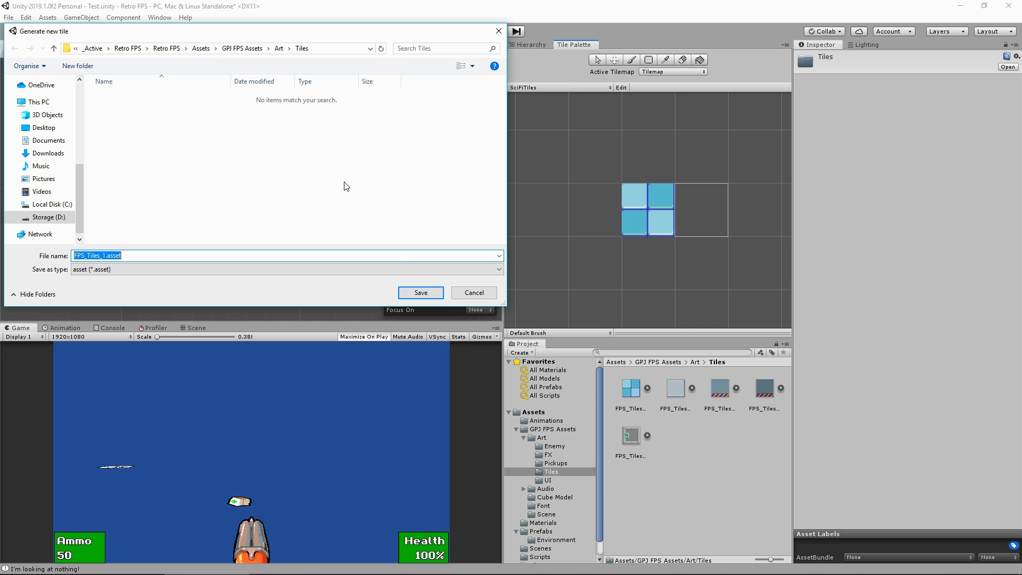
click(473, 292)
click(683, 385)
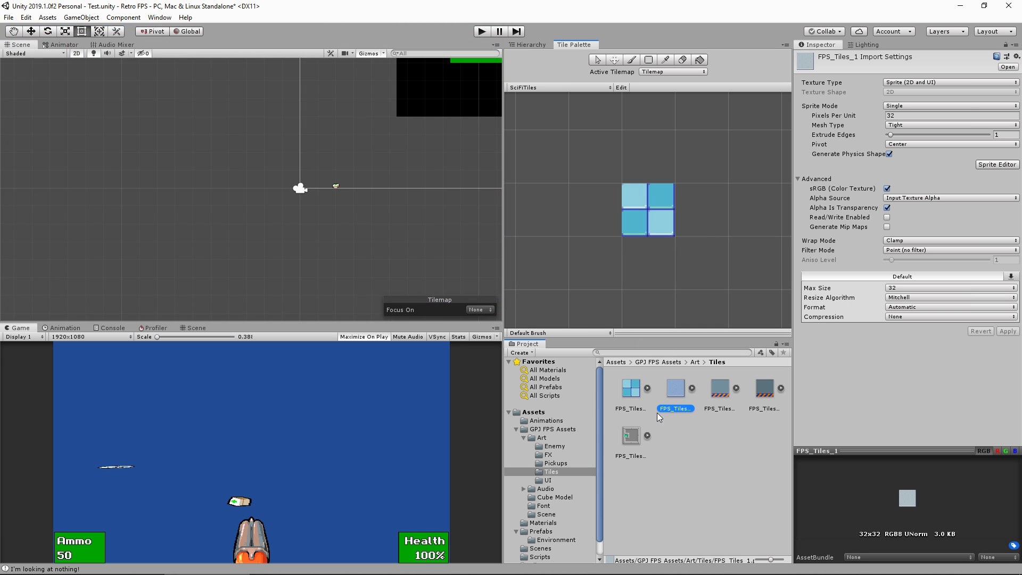
shift+click(630, 436)
drag(630, 437, 693, 212)
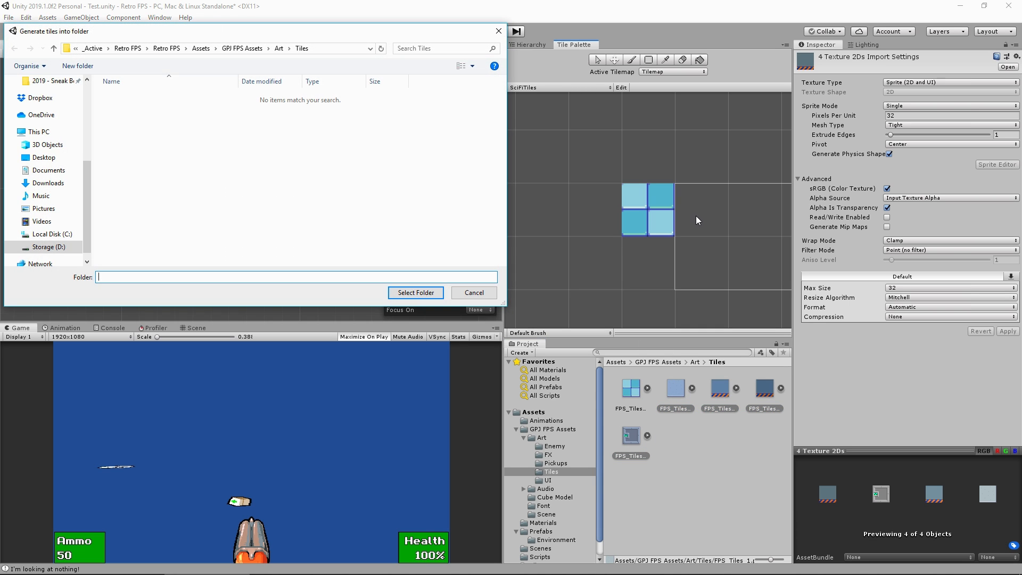
click(204, 49)
double_click(135, 162)
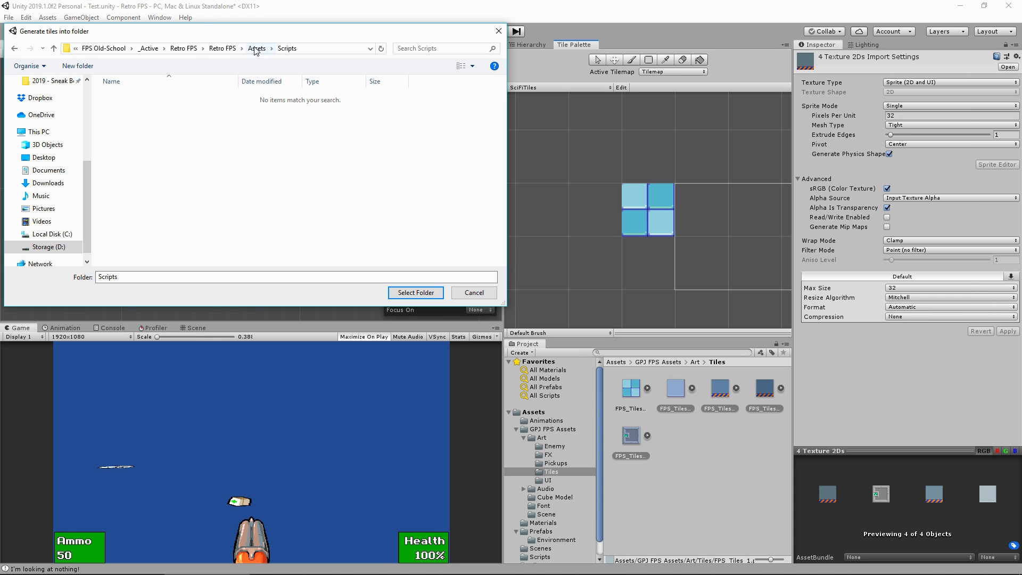
click(257, 49)
double_click(137, 163)
double_click(148, 97)
click(416, 293)
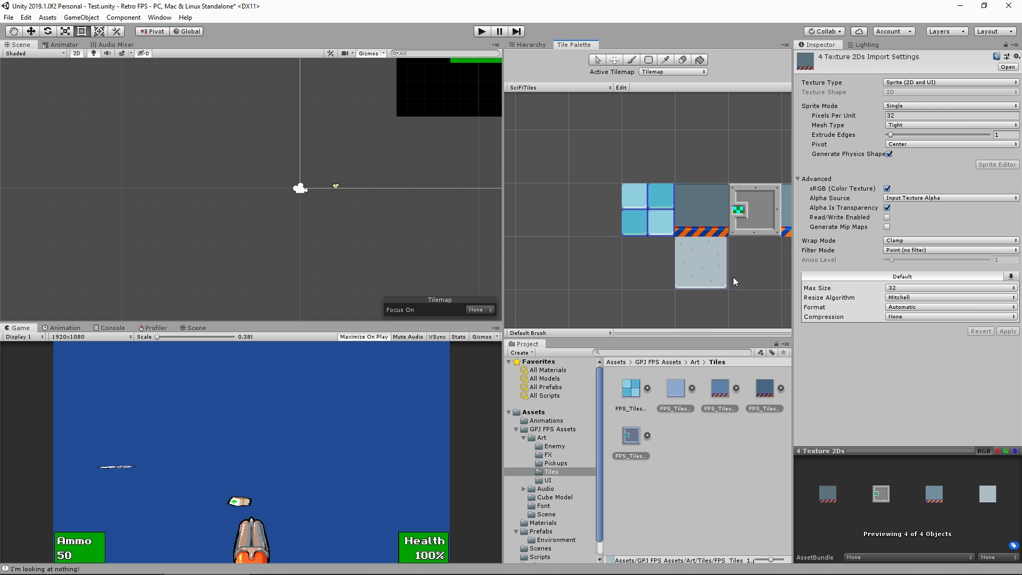
Paint a filled box of the blue checkered floor tile across the scene's tilemap around the player
middle_drag(756, 262, 681, 247)
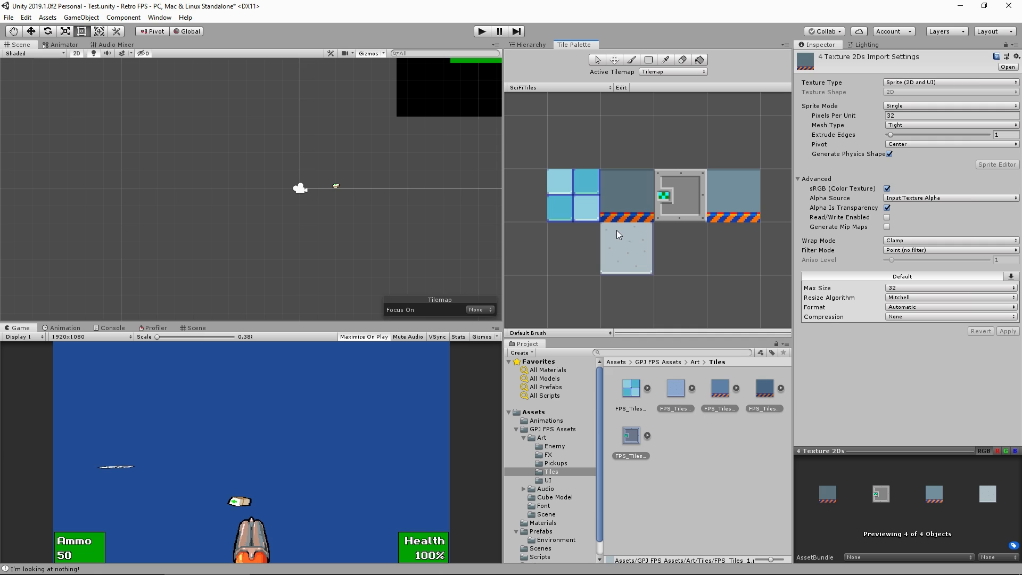
click(558, 210)
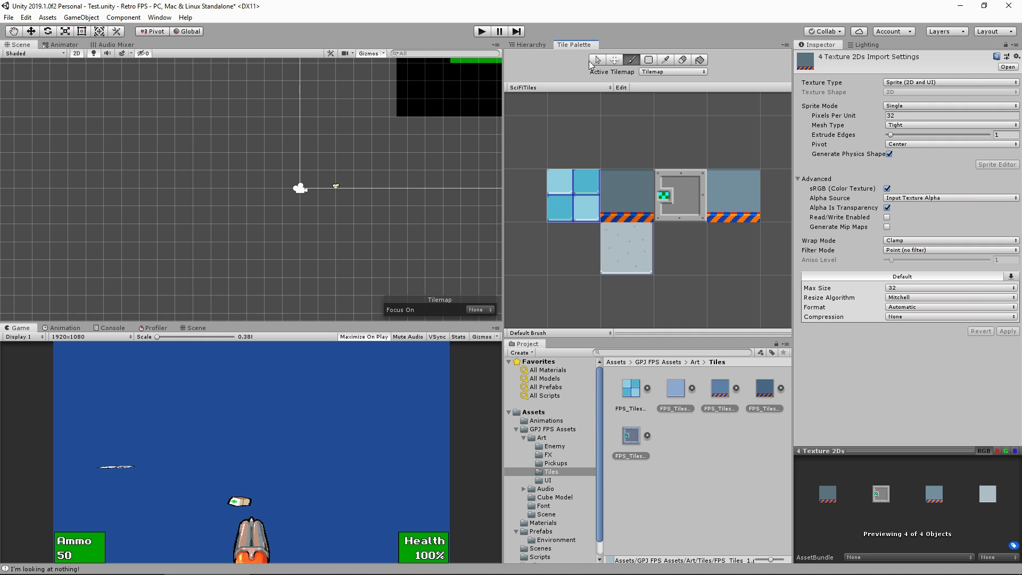
click(648, 61)
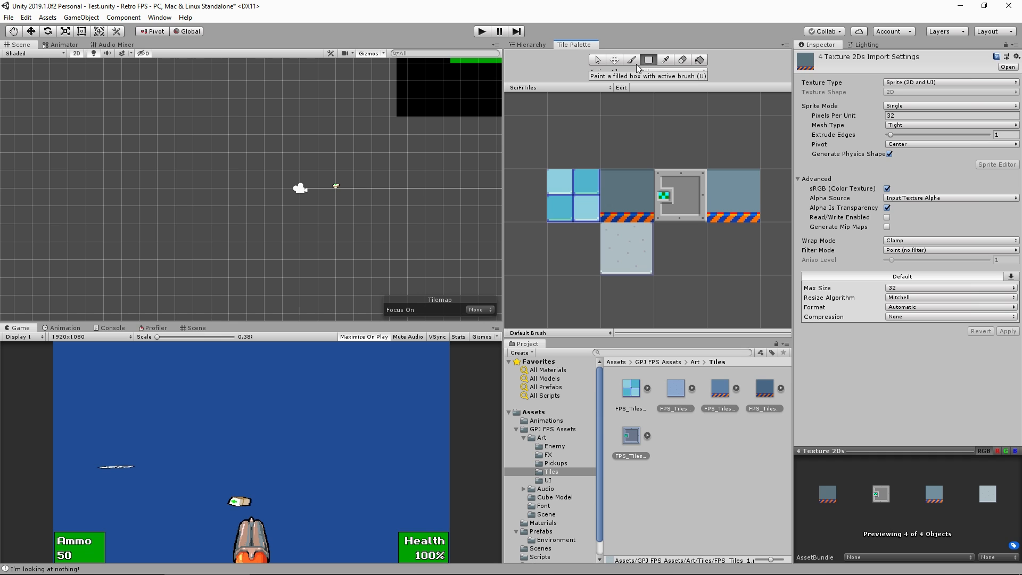
mouse_move(107, 66)
mouse_down()
mouse_move(364, 223)
mouse_move(480, 273)
mouse_up()
scroll(309, 235, down, 3)
middle_drag(344, 254, 324, 248)
Hide the UI layer in the scene and box-fill a much larger floor area with the blue checkered tile
click(952, 33)
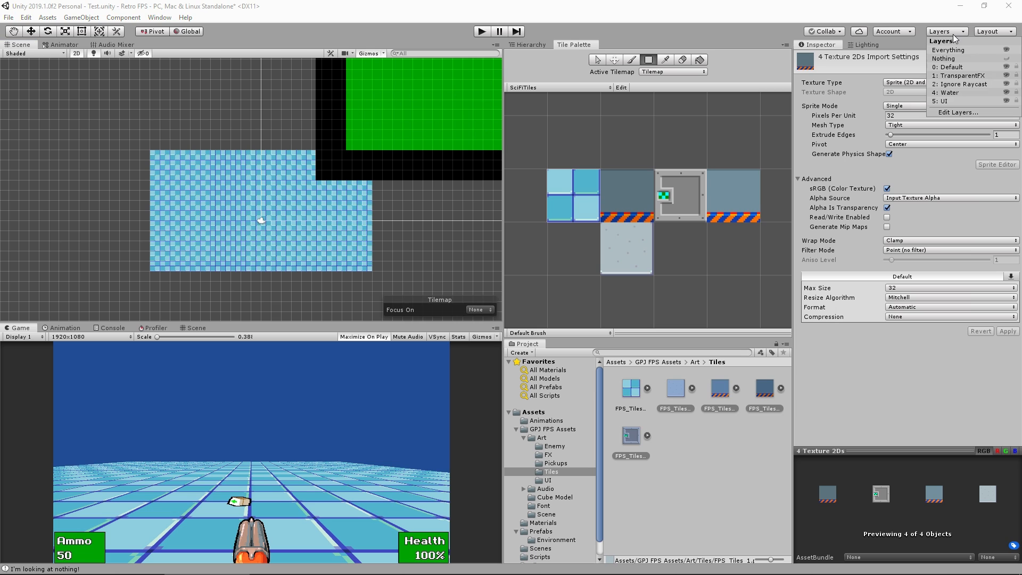
click(1006, 100)
scroll(315, 219, down, 1)
scroll(309, 224, down, 4)
click(382, 145)
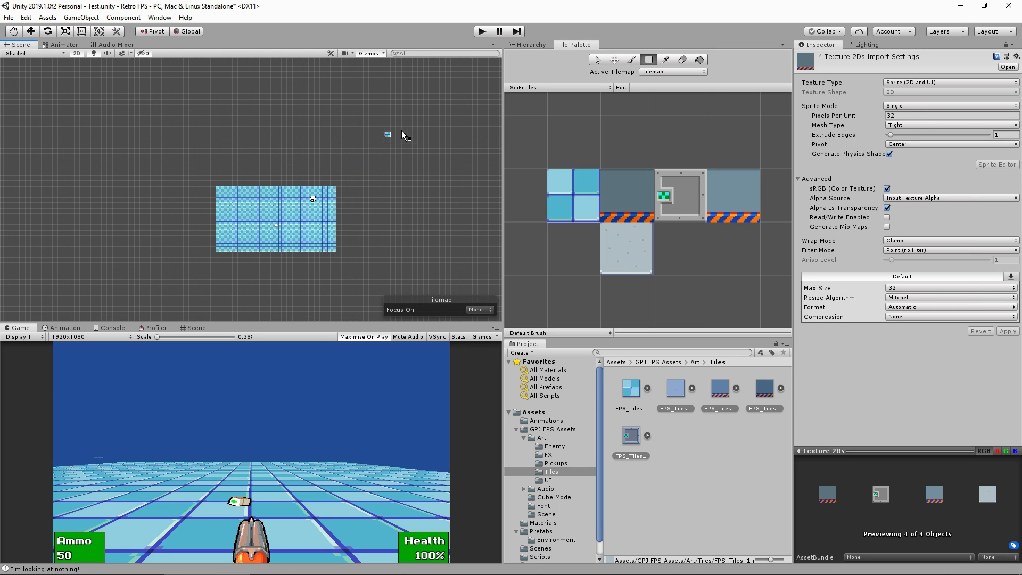
drag(430, 104, 146, 311)
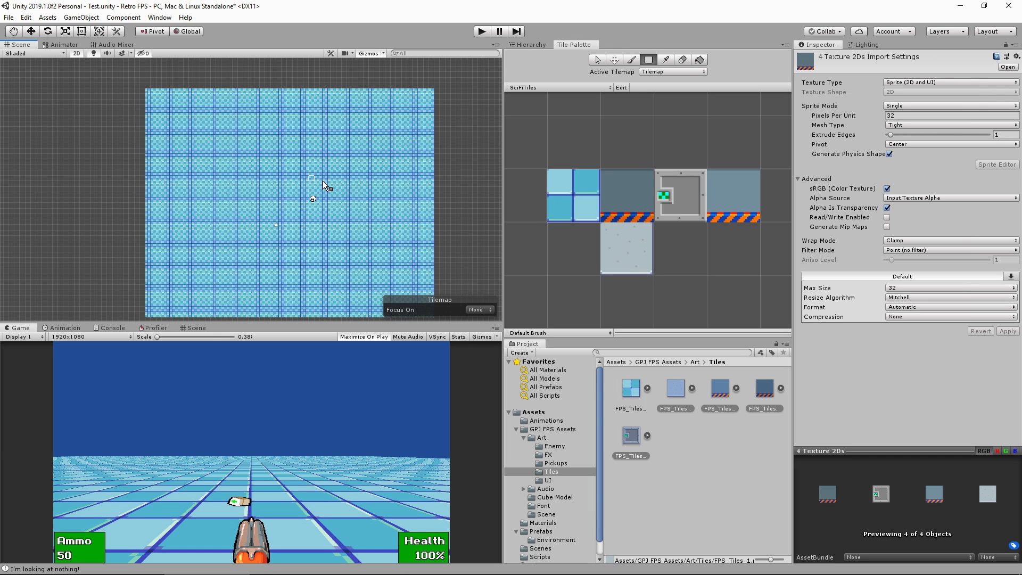
Paint an L-shaped strip of the lighter hazard-striped wall tile onto the floor near the player
click(727, 209)
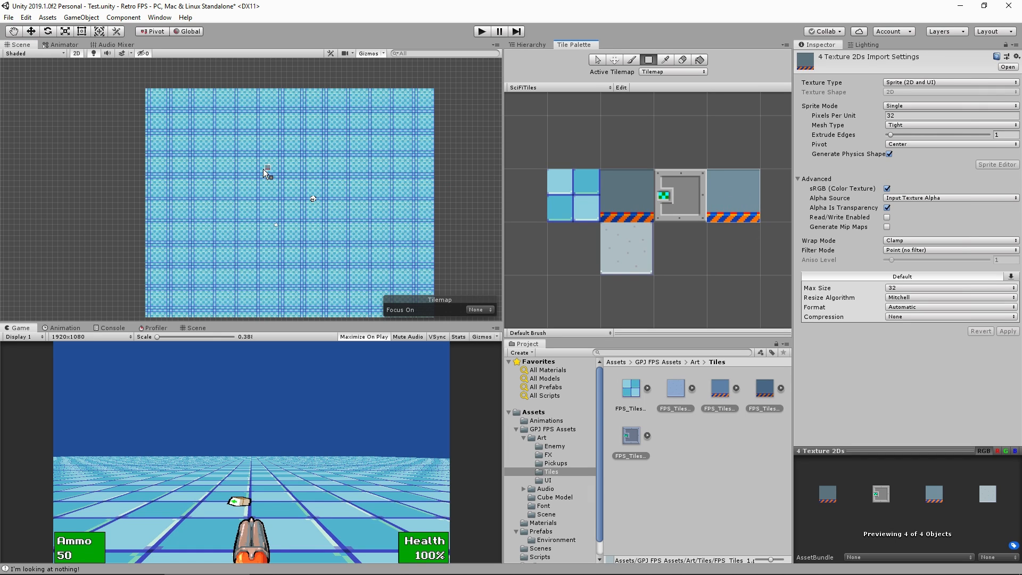
mouse_move(278, 184)
mouse_down()
mouse_move(316, 184)
mouse_move(323, 213)
mouse_up()
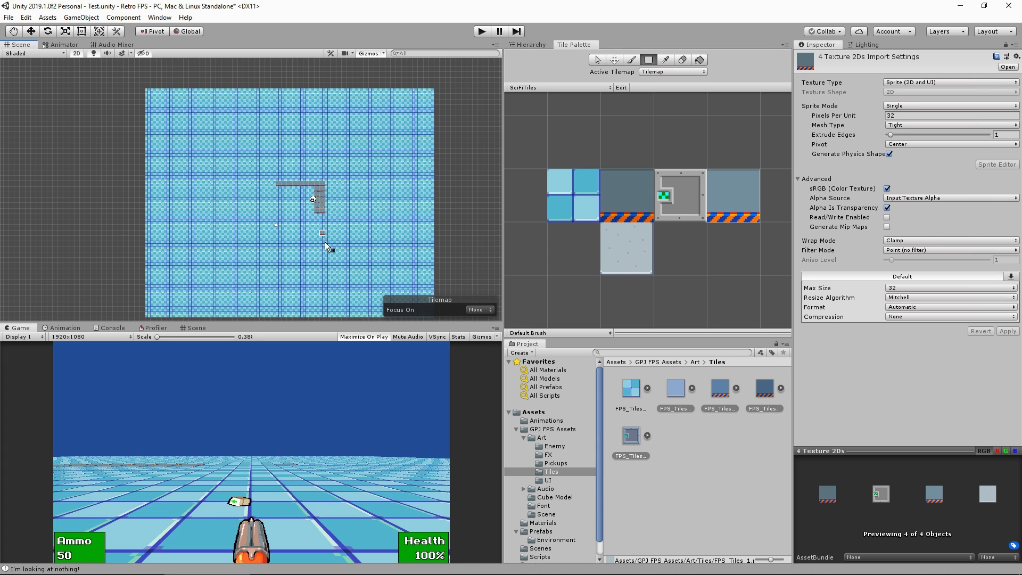
Play-test the scene by walking over the painted tiles and shooting at the enemy, and stop the game
click(481, 31)
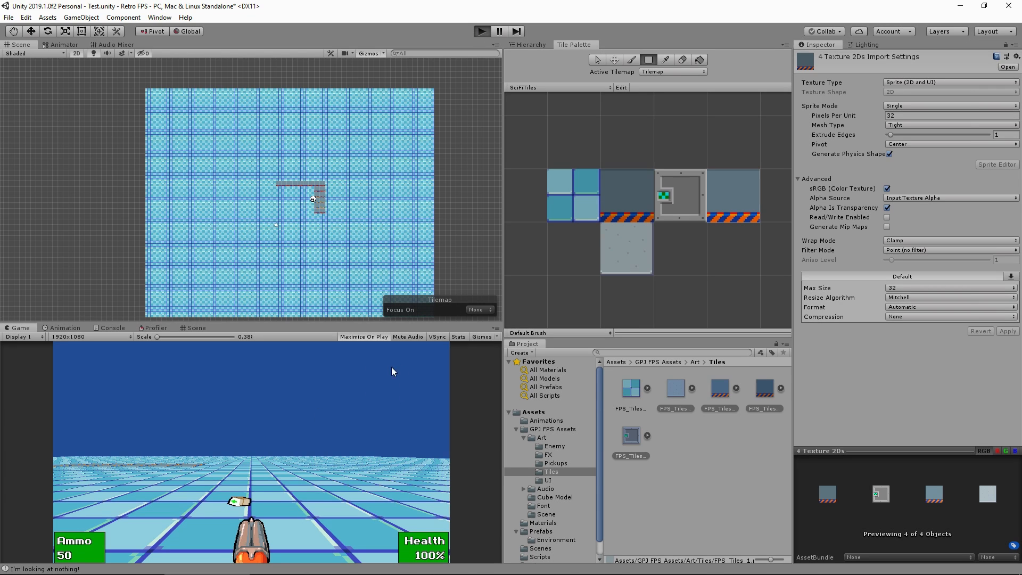
key(w)
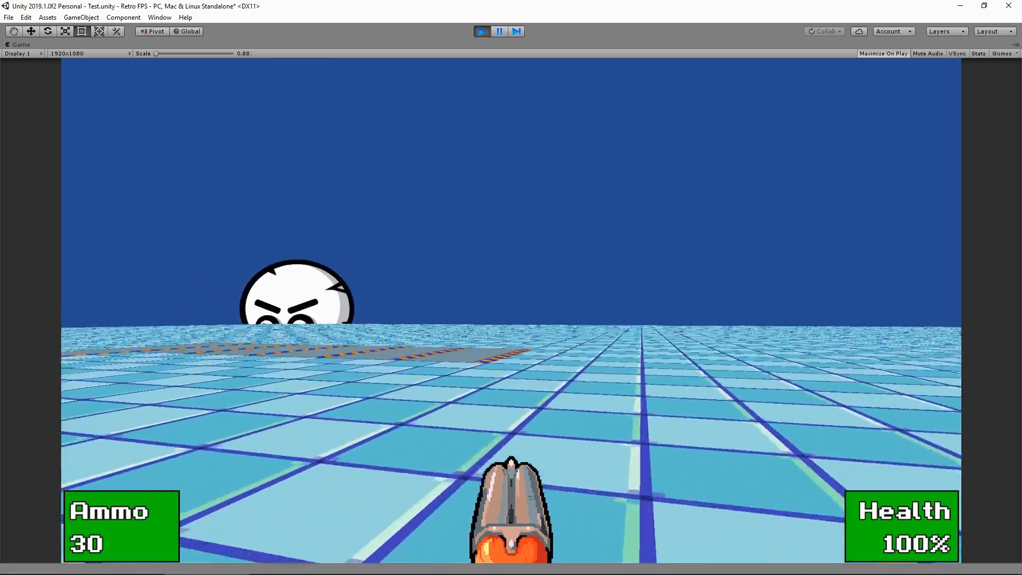
key(w)
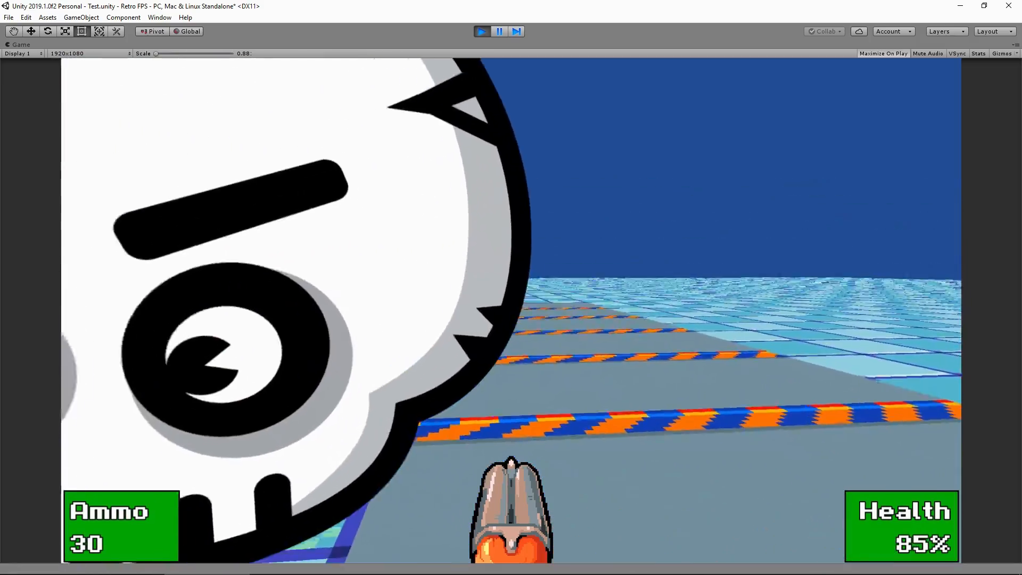
key(s)
click(511, 311)
click(510, 310)
click(511, 311)
click(511, 310)
key(w)
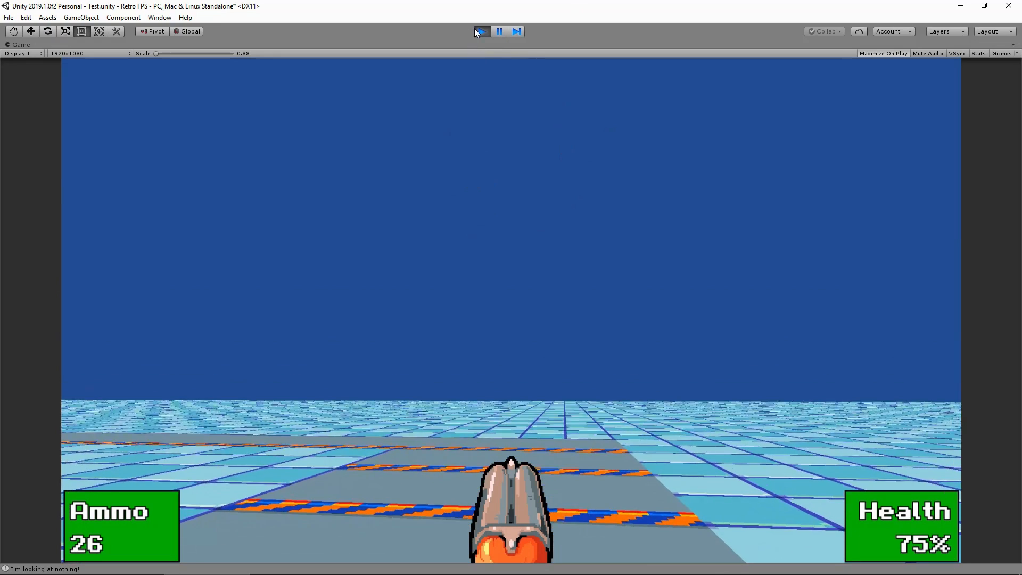
click(481, 31)
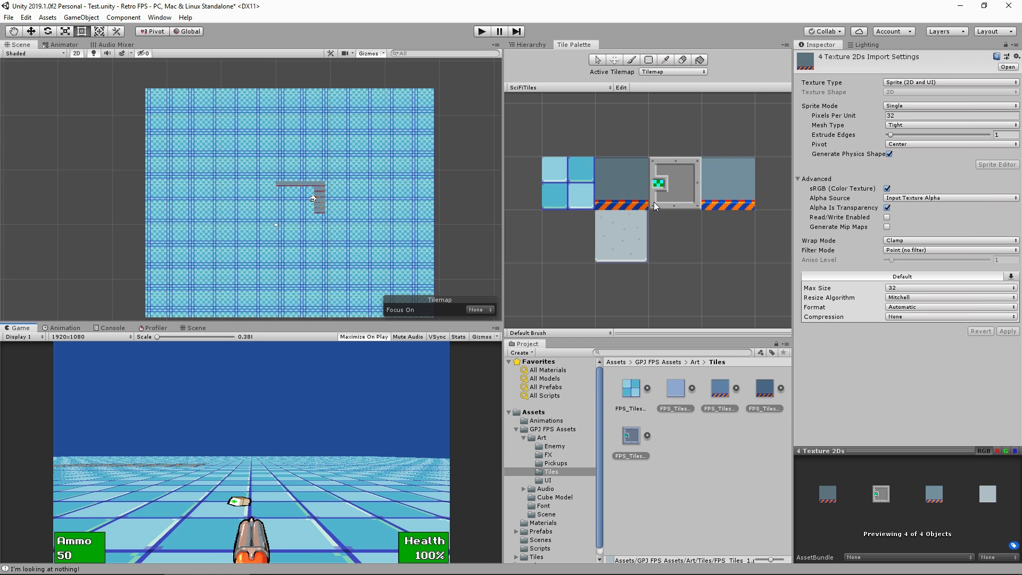
Brush the blue checkered floor tile over the L-shaped strip of wall tiles
click(589, 198)
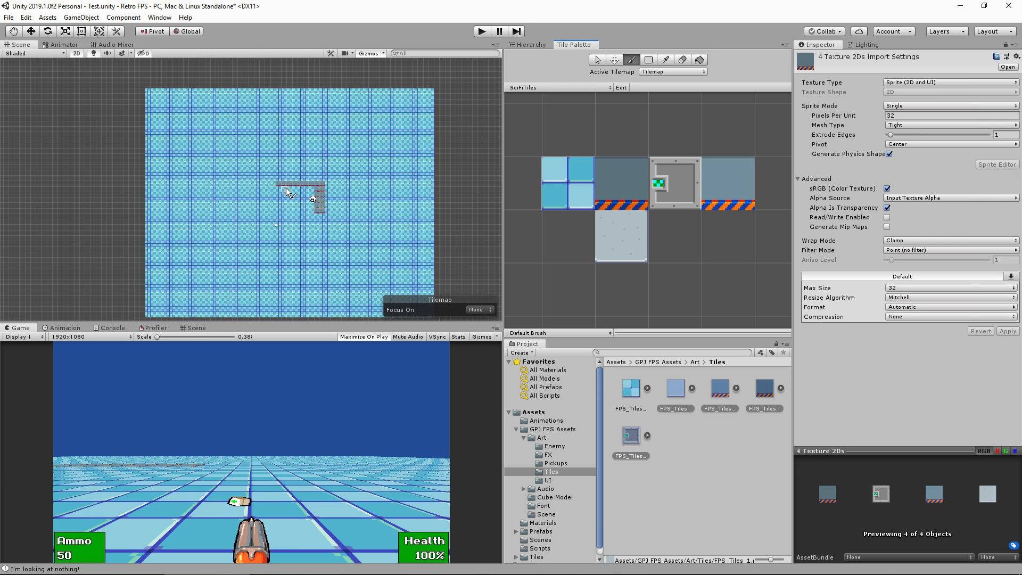
mouse_move(263, 174)
mouse_down()
mouse_move(348, 222)
mouse_move(337, 194)
mouse_move(316, 221)
mouse_move(315, 188)
mouse_move(285, 189)
mouse_up()
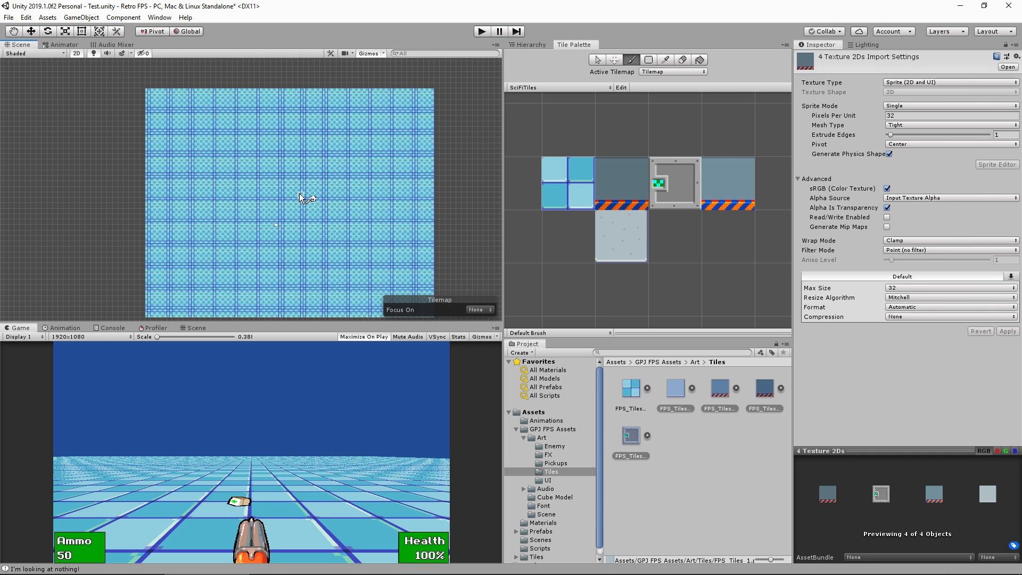
middle_drag(287, 217, 291, 205)
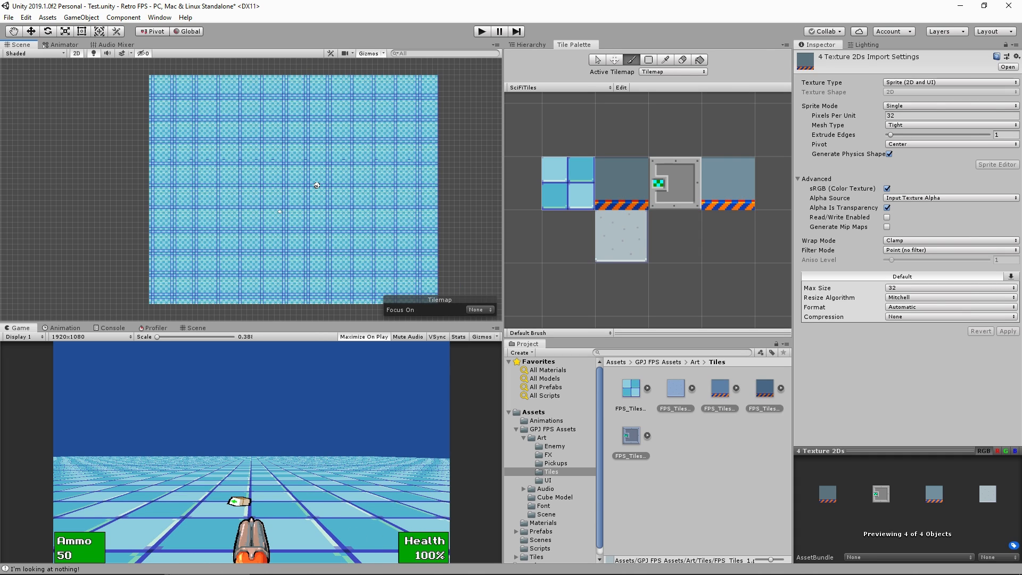
Switch to the browser's Unity-Technologies/2d-extras GitHub page and look over its file list and README introduction
click(103, 567)
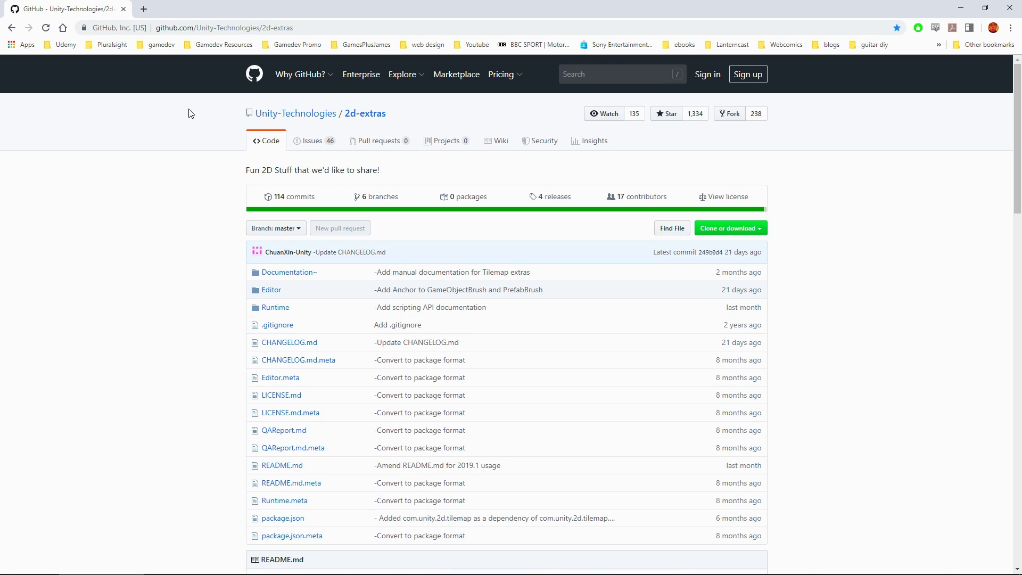
scroll(236, 301, down, 2)
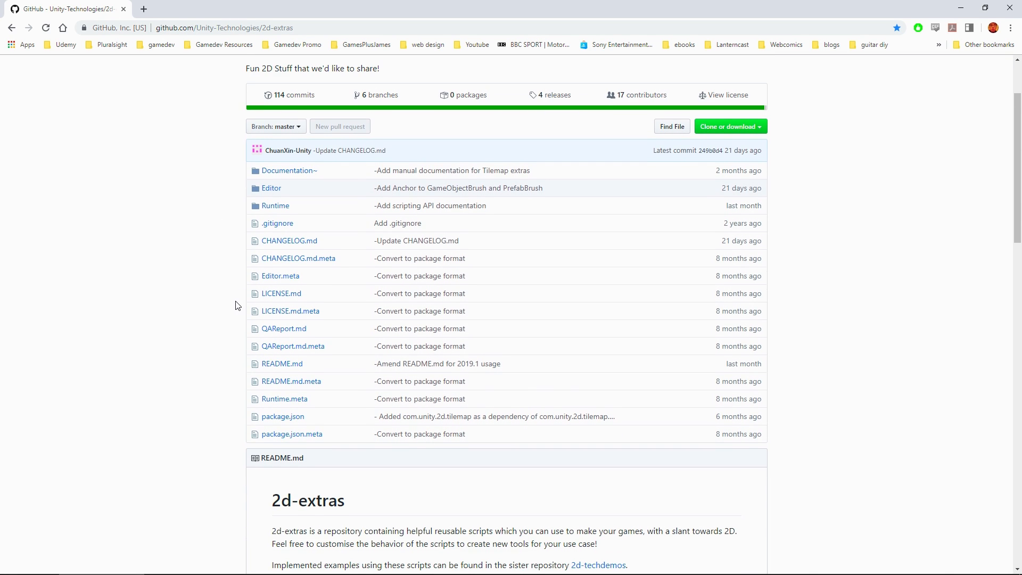
scroll(288, 188, up, 2)
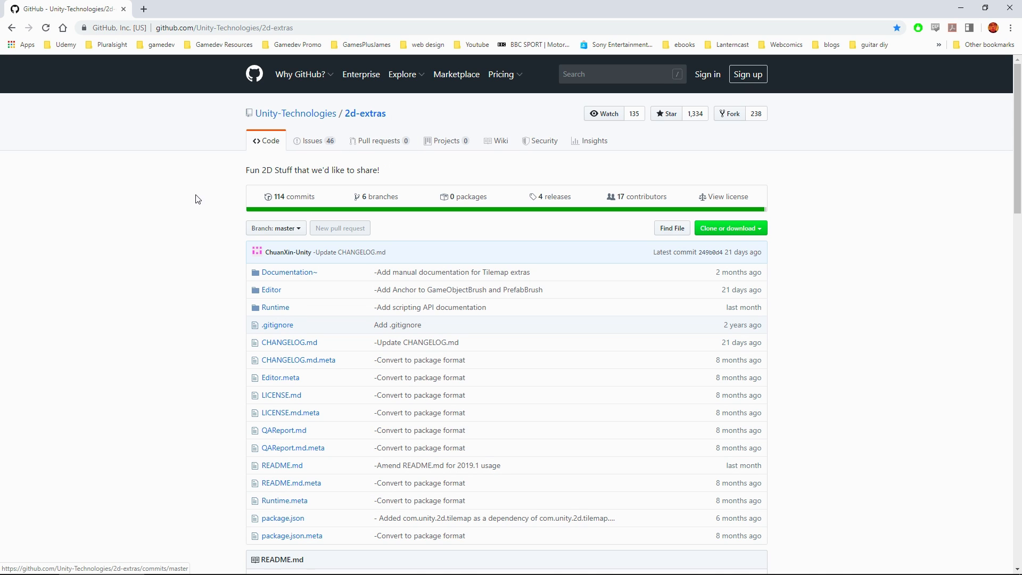
scroll(330, 404, down, 3)
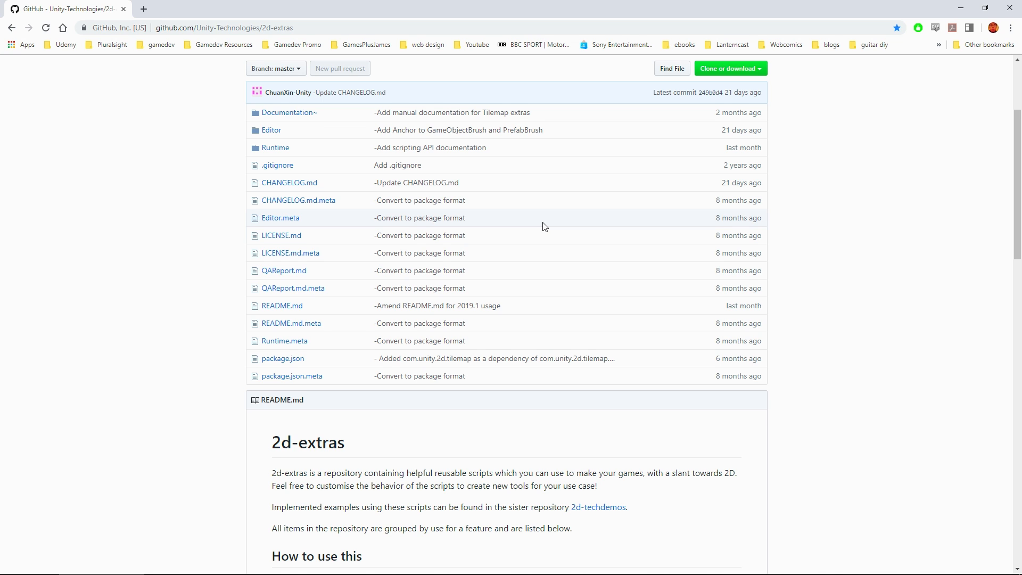
scroll(540, 335, down, 2)
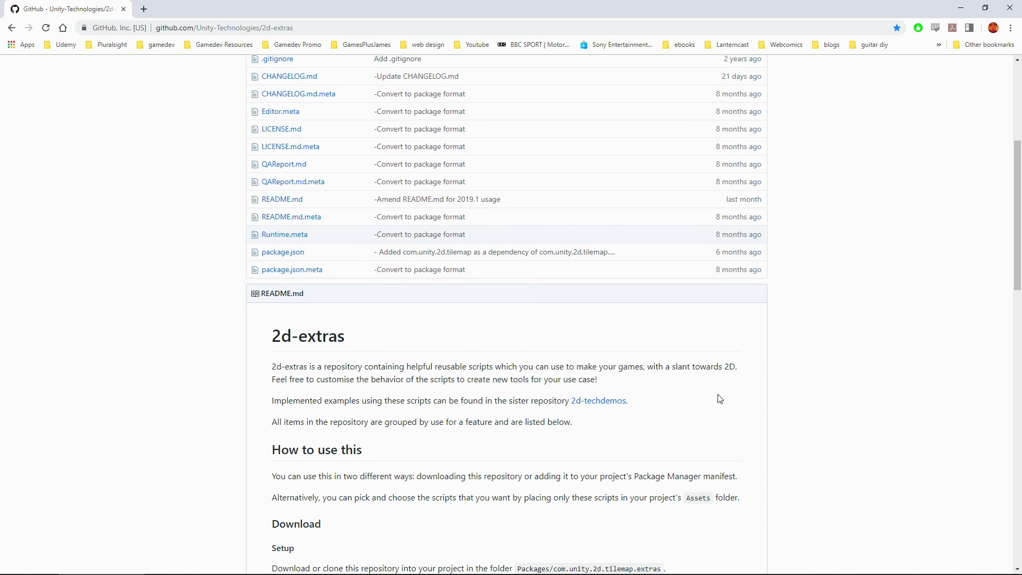
scroll(388, 218, up, 1)
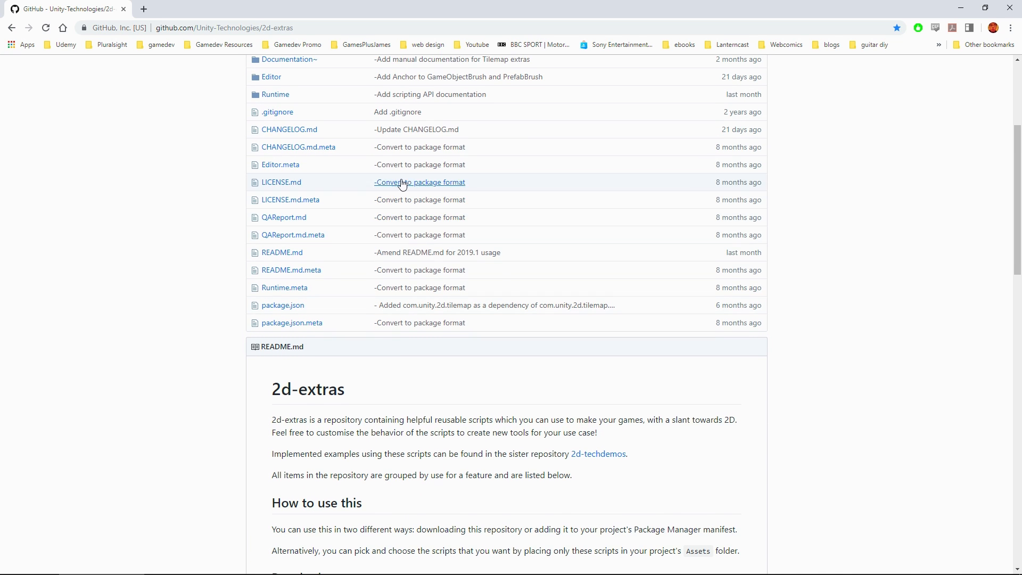
Read the README's Unity version notes and its descriptions of the available tilemap brushes and tiles
scroll(518, 200, down, 5)
scroll(484, 246, down, 15)
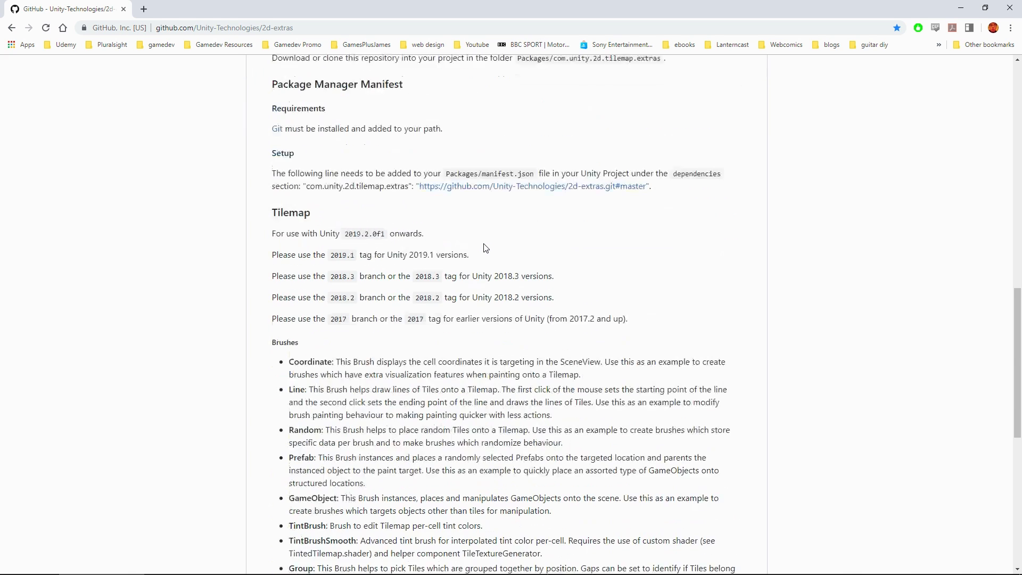
scroll(469, 308, up, 2)
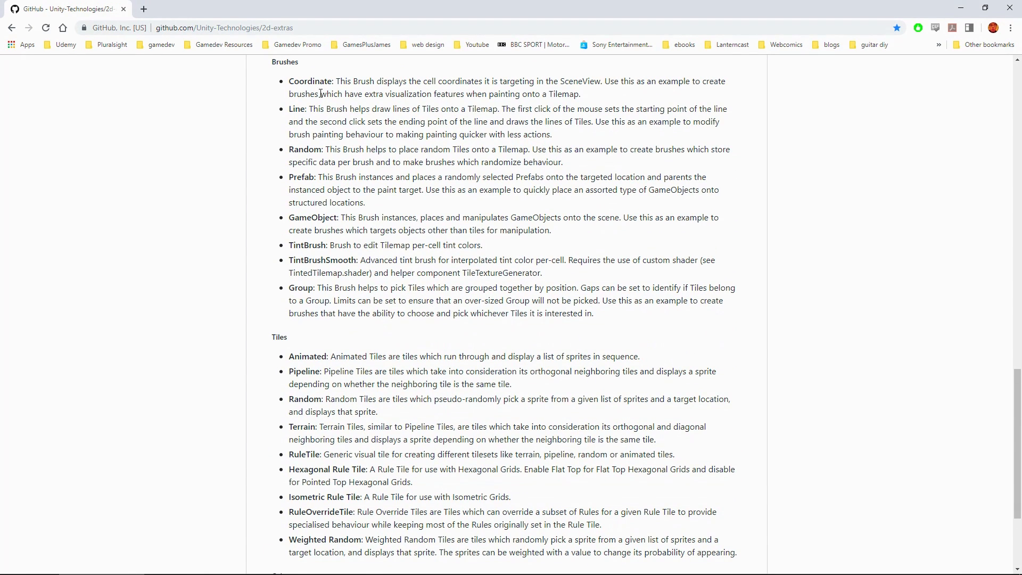
scroll(352, 356, down, 3)
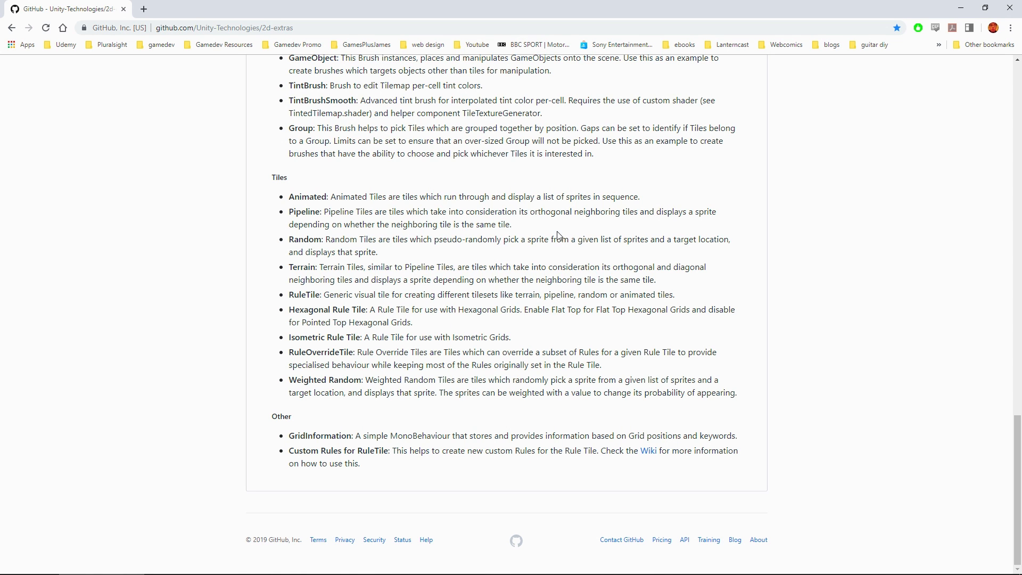
scroll(559, 236, up, 7)
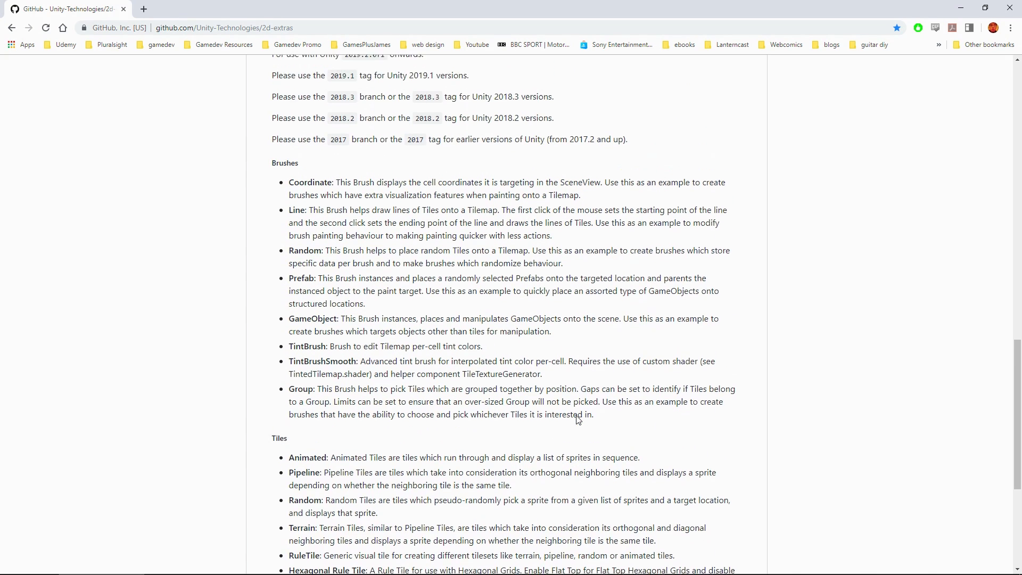
scroll(634, 430, down, 3)
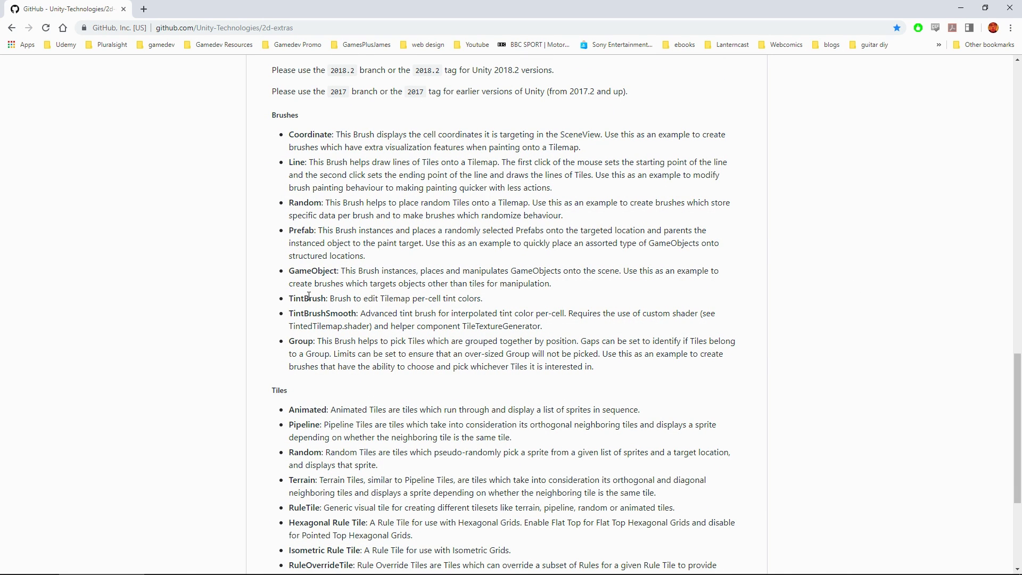
scroll(312, 361, down, 2)
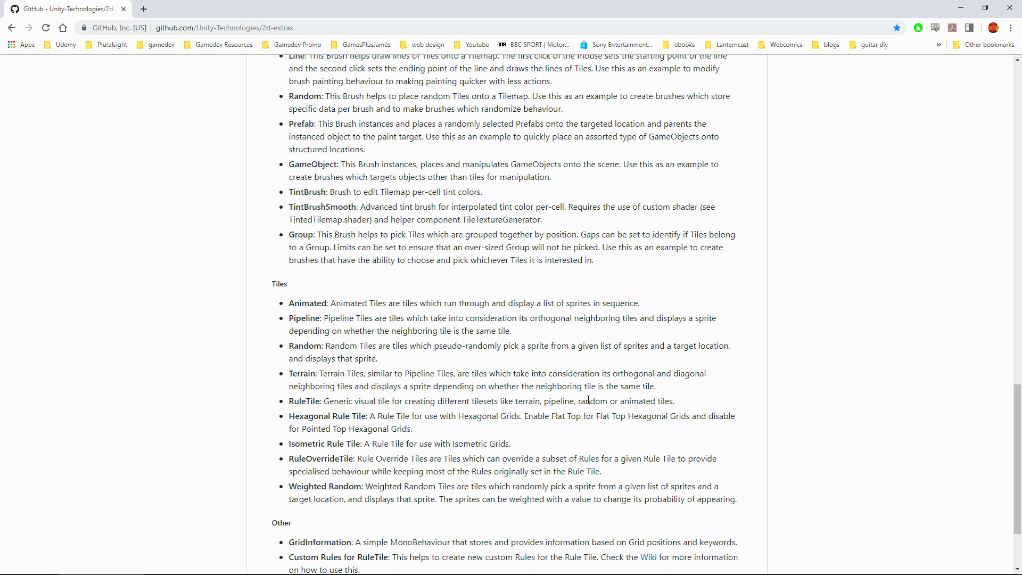
scroll(588, 400, up, 1)
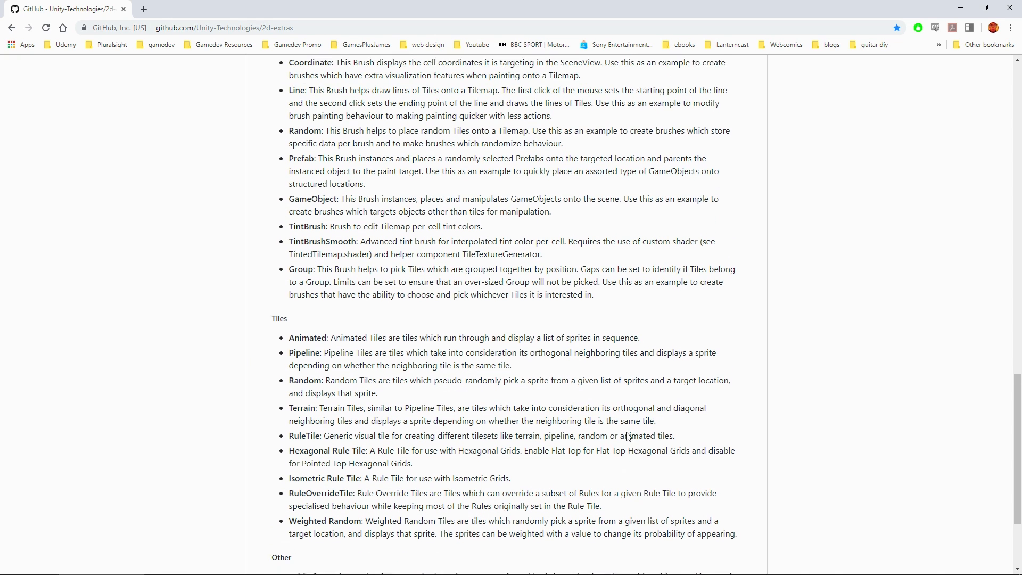
scroll(552, 437, down, 2)
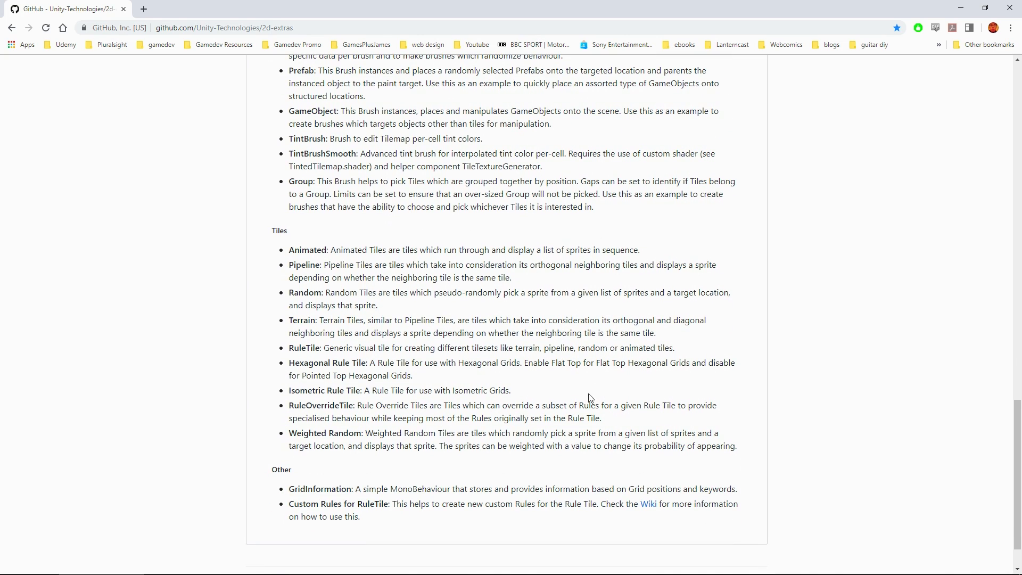
Review the 2d-extras README's download and Package Manager setup instructions and its Unity version notes
scroll(532, 333, up, 7)
scroll(533, 334, up, 9)
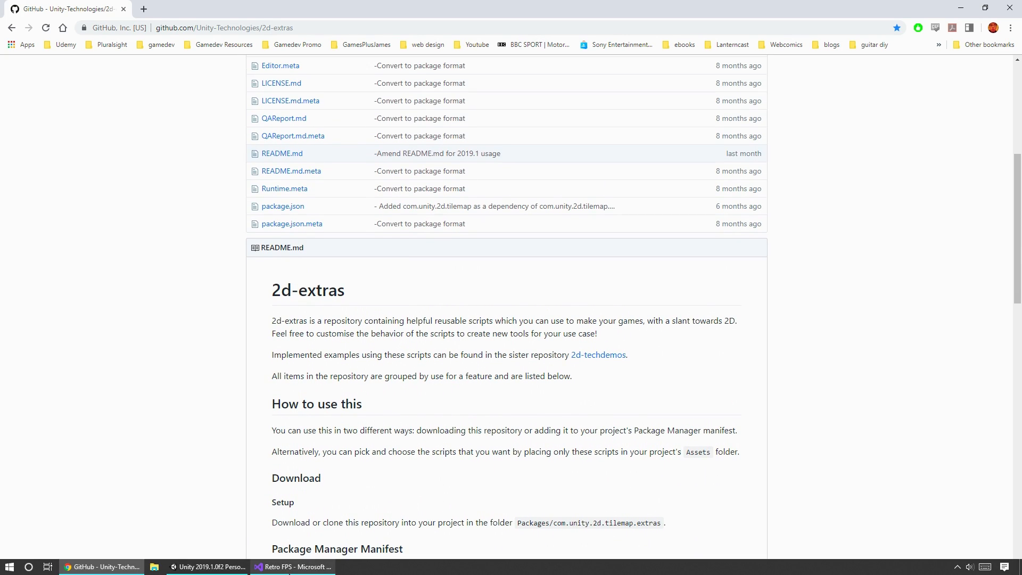
click(292, 569)
click(207, 569)
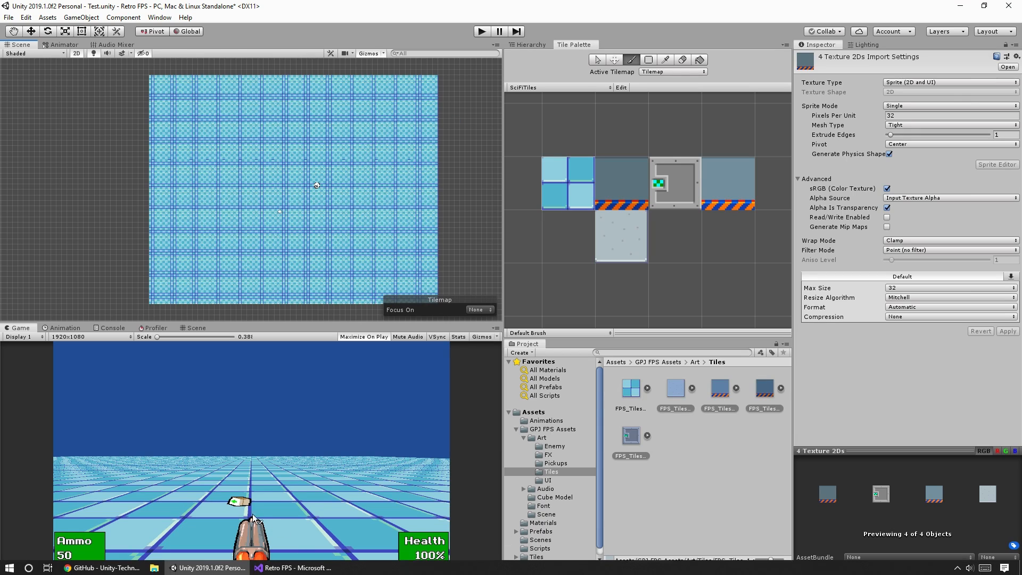
click(101, 568)
scroll(787, 294, down, 6)
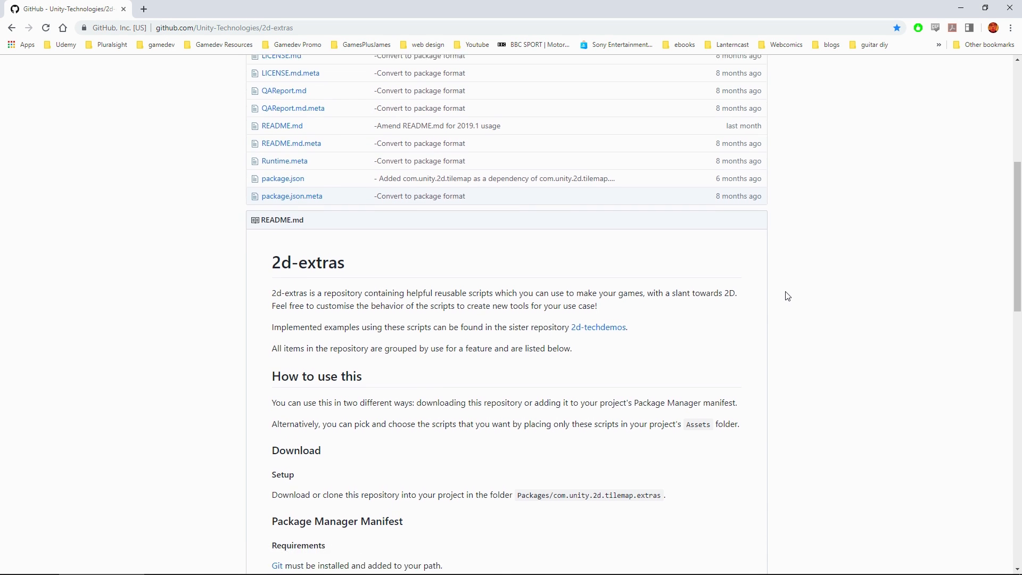
scroll(455, 216, down, 3)
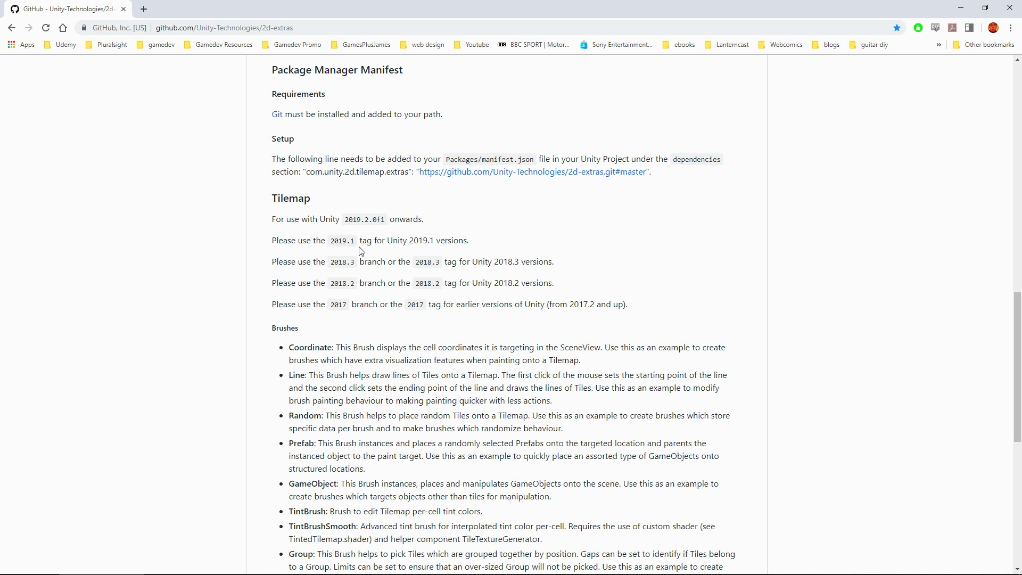
Try to download the Source code (zip) of the 2019.1 release from the repository's releases page
scroll(362, 251, up, 15)
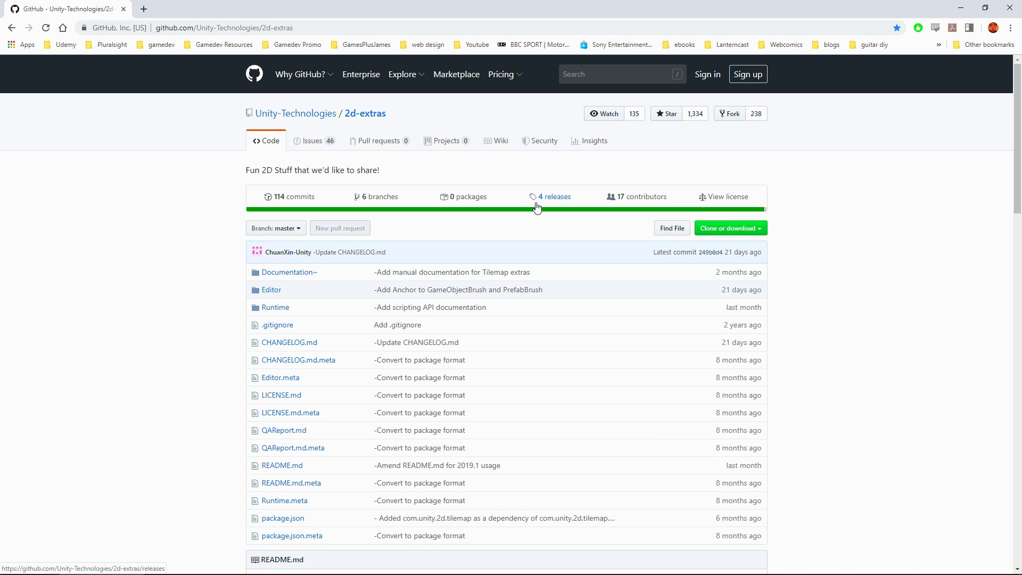
scroll(580, 447, down, 7)
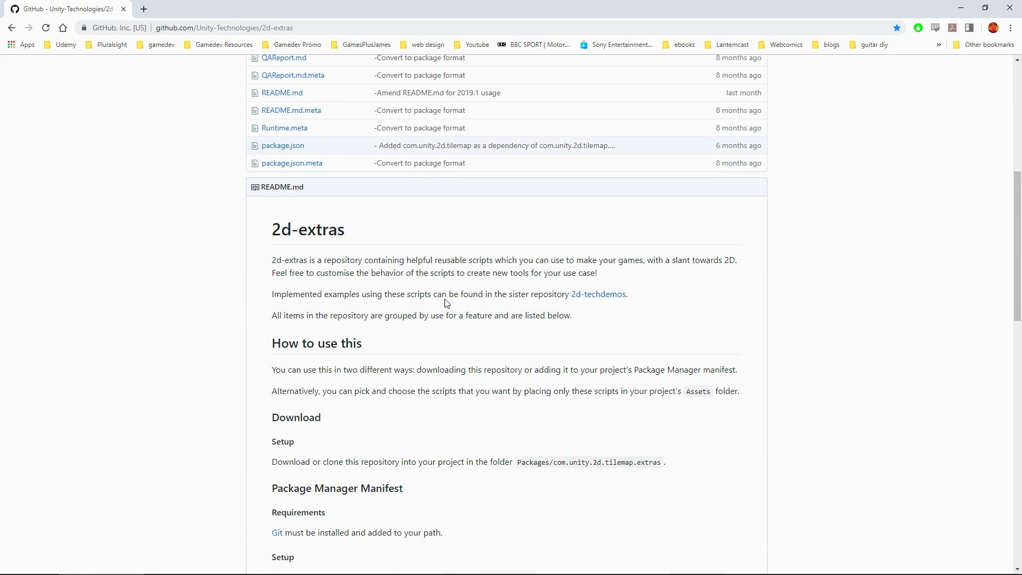
scroll(413, 314, up, 7)
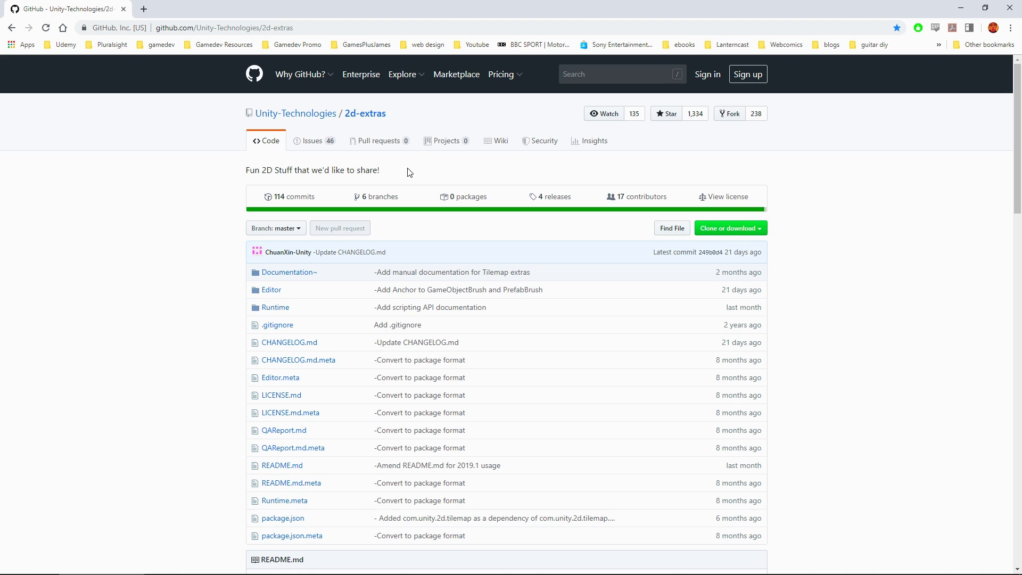
click(556, 197)
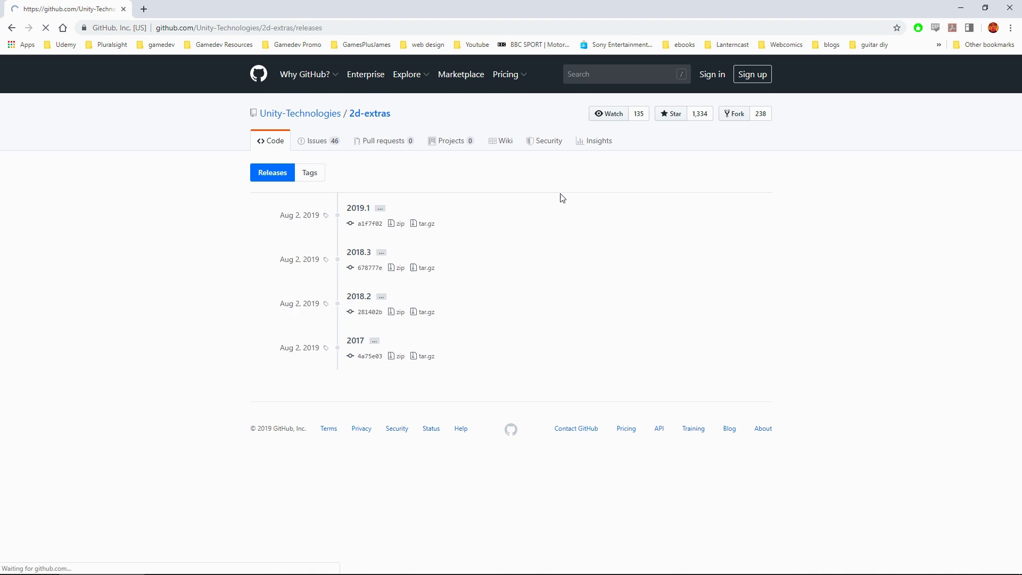
click(360, 212)
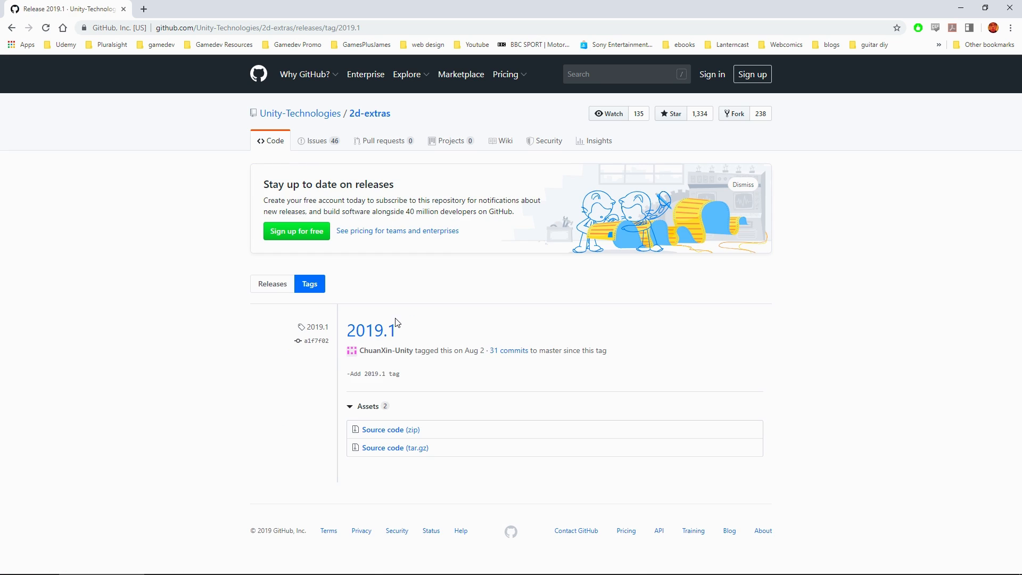
click(384, 432)
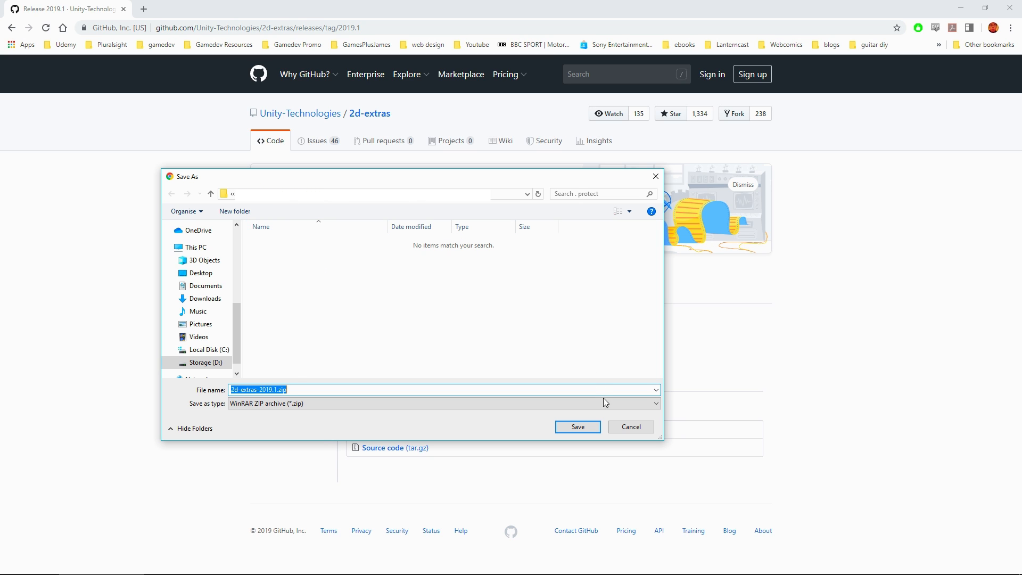
click(624, 426)
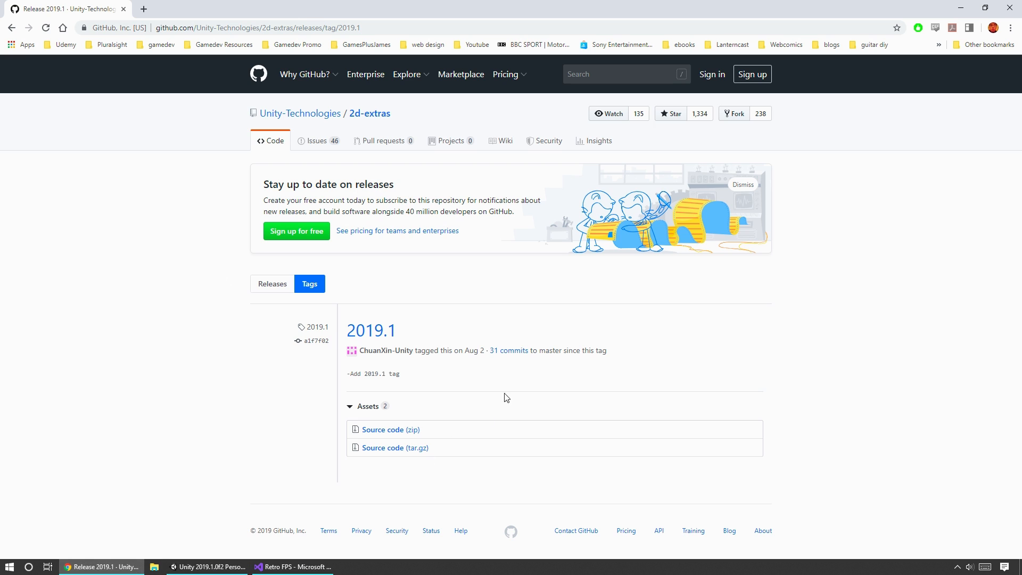
In File Explorer, open the Assets folder inside 2d-extras-master and select its Tilemap folder
drag(465, 574, 464, 136)
double_click(311, 195)
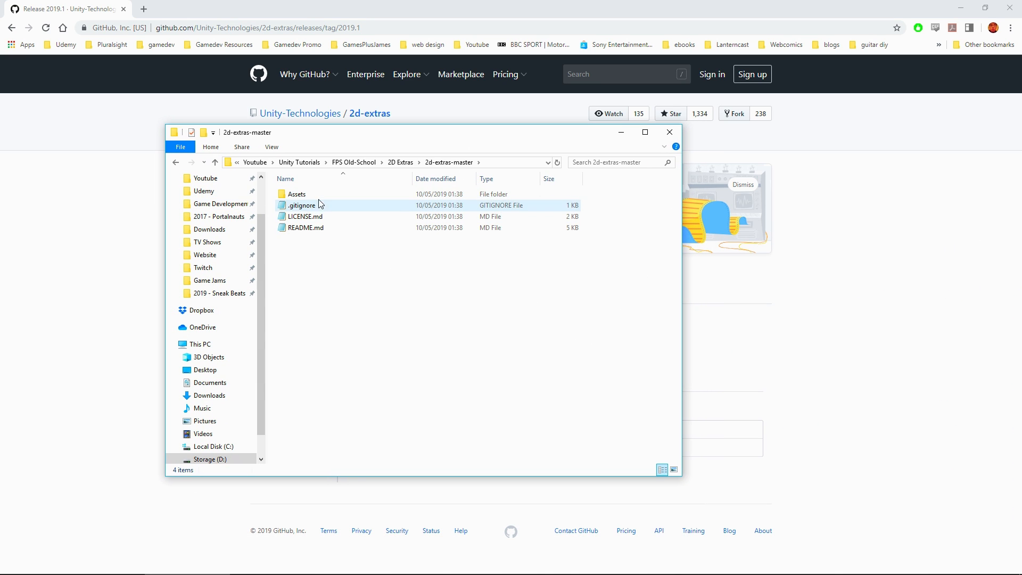
double_click(296, 195)
click(300, 195)
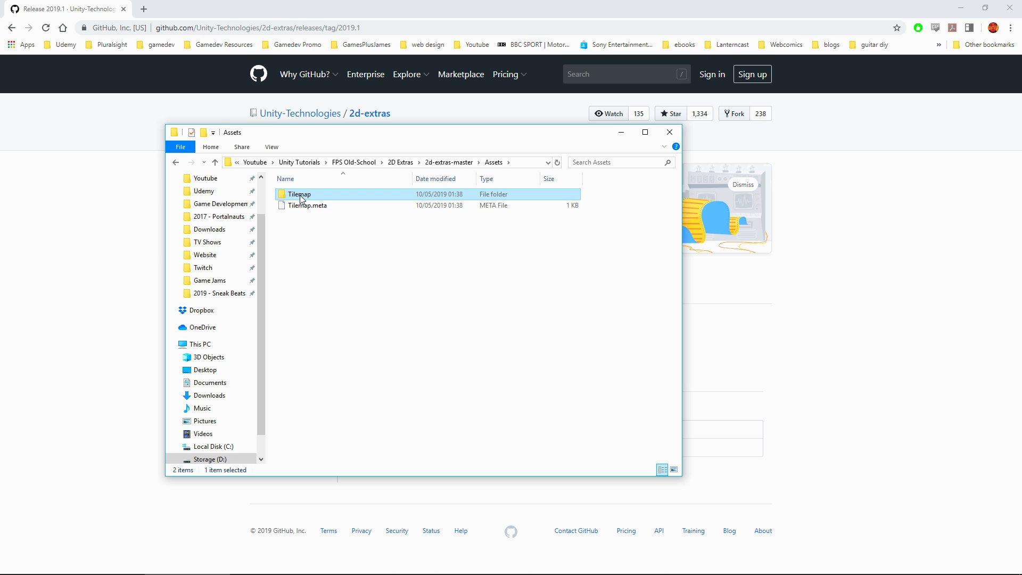
Import the Tilemap folder from File Explorer into the Unity project's root Assets folder
click(274, 566)
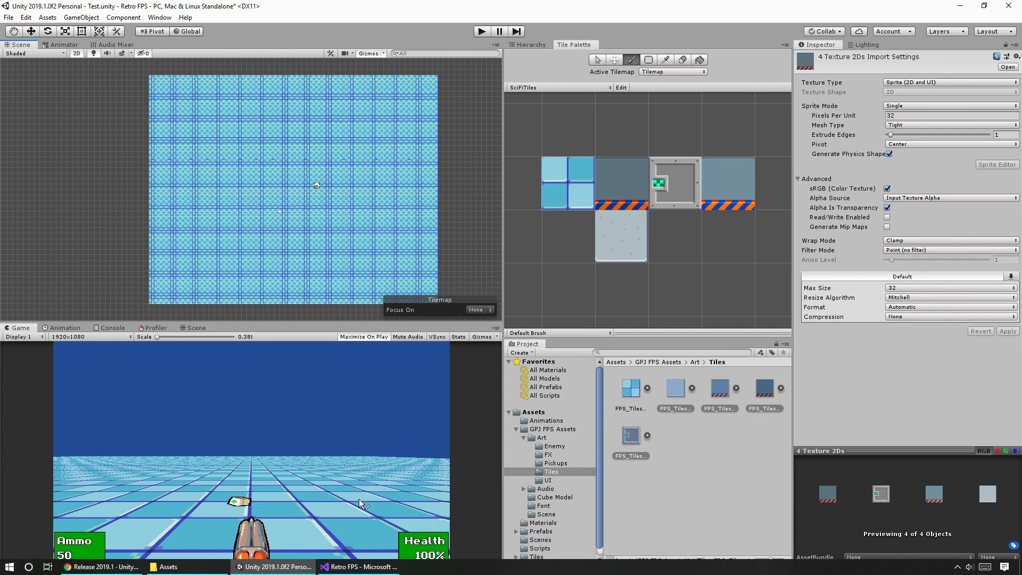
click(530, 412)
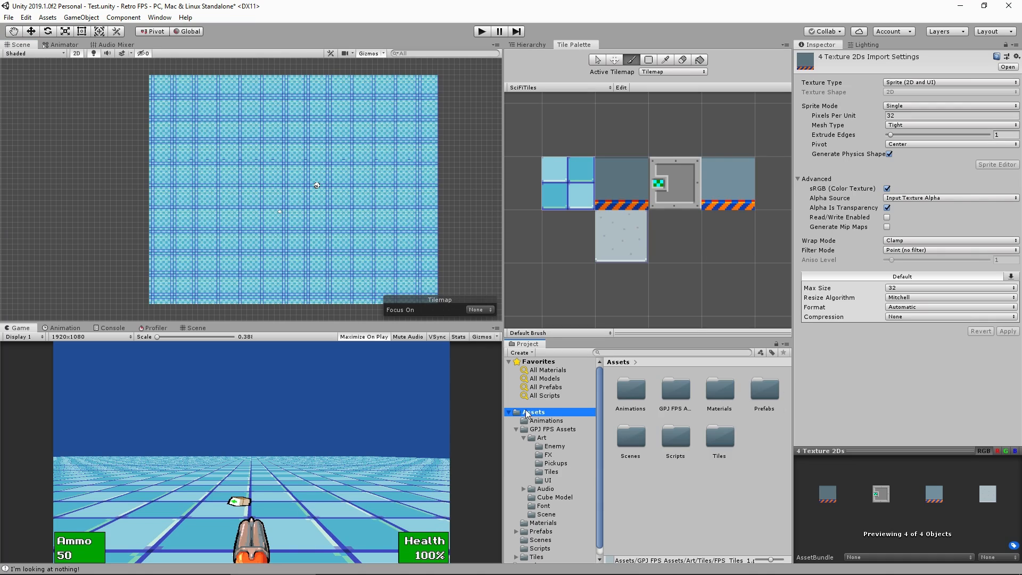
click(216, 569)
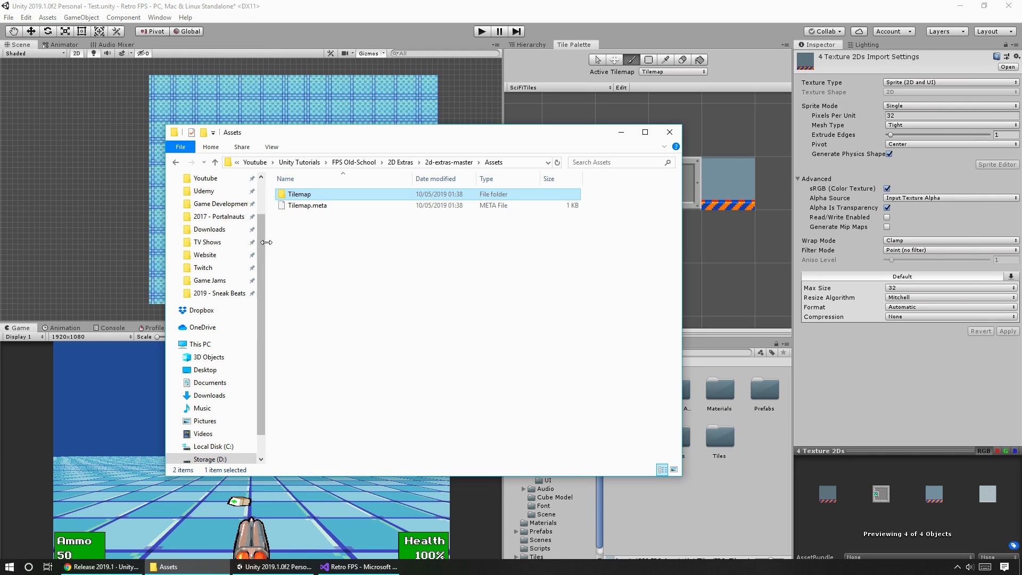
drag(298, 194, 727, 519)
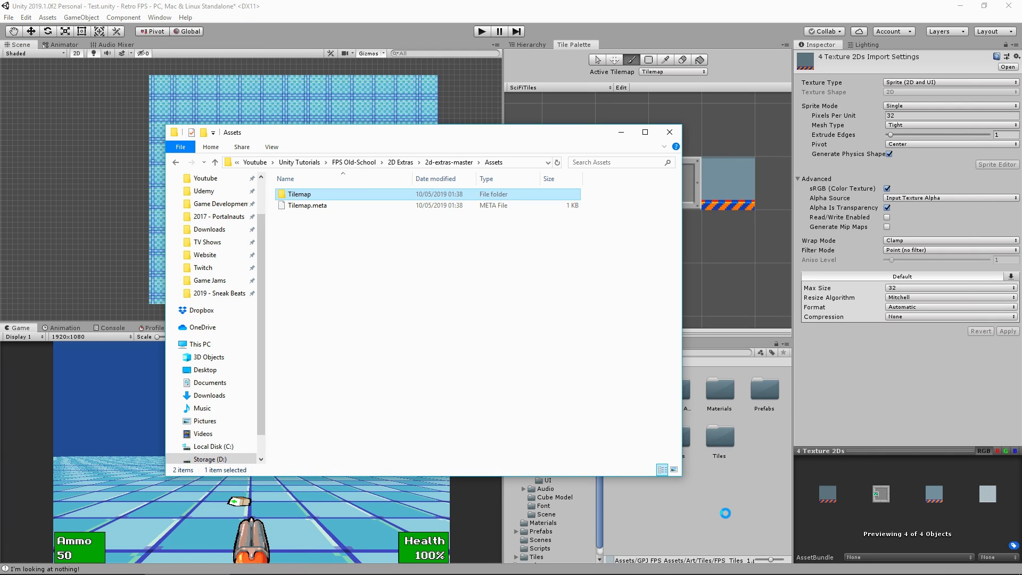
click(615, 132)
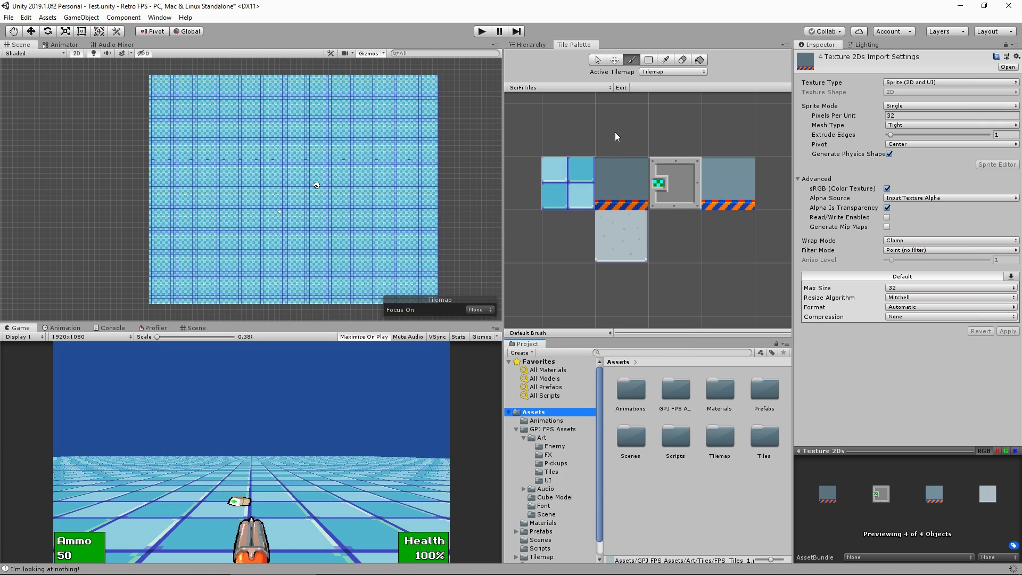
click(702, 513)
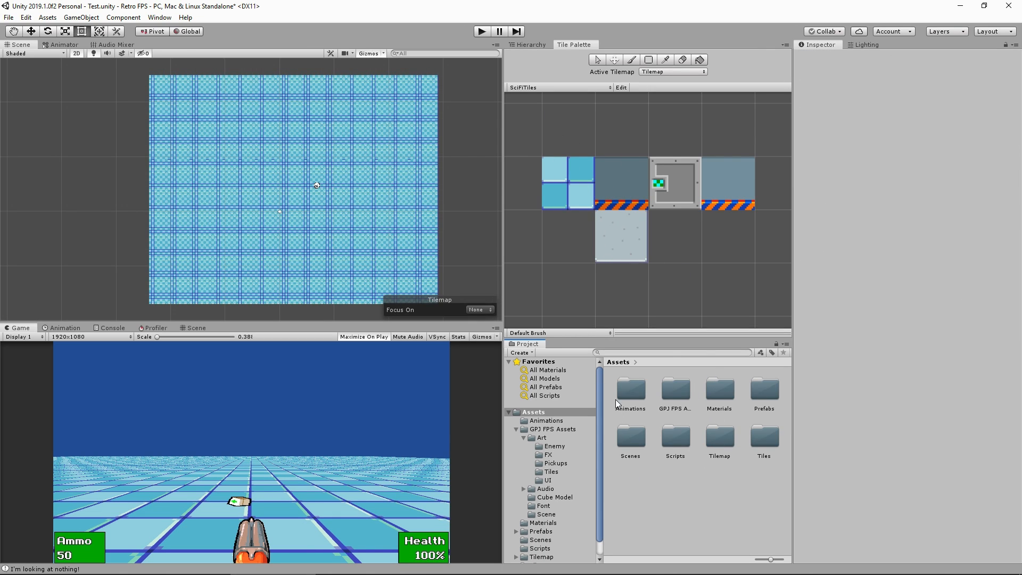
Create a Rule Tile named "Wall Tile" in the project's Tiles > SciFiTiles folder
scroll(516, 547, down, 1)
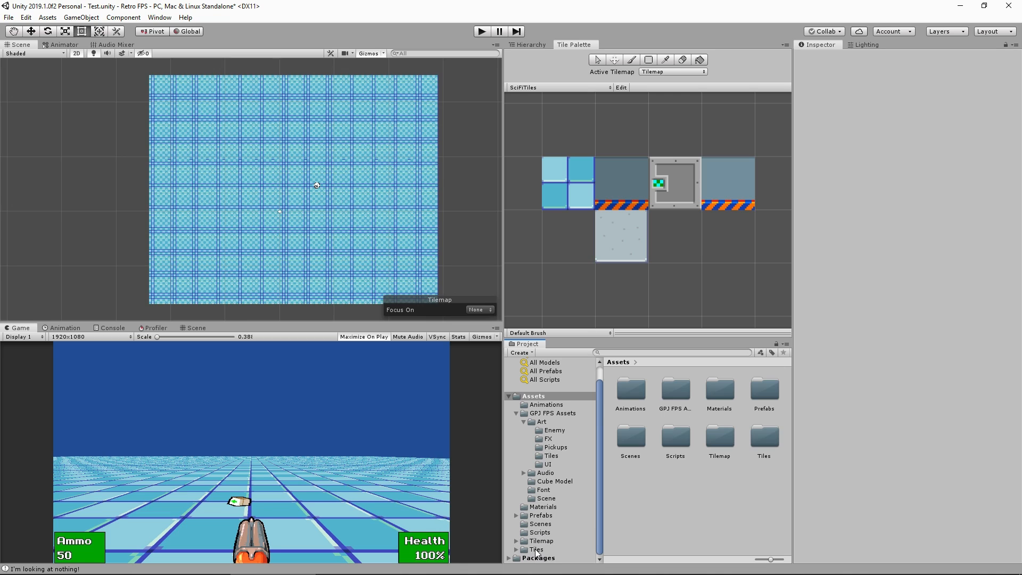
click(536, 549)
double_click(627, 394)
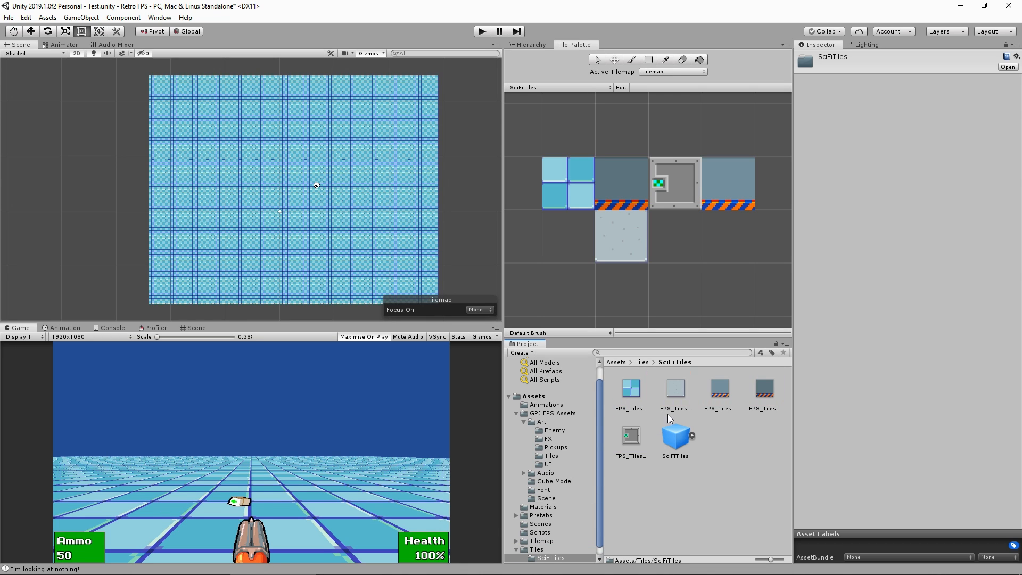
click(672, 442)
click(725, 444)
right_click(720, 442)
mouse_move(796, 194)
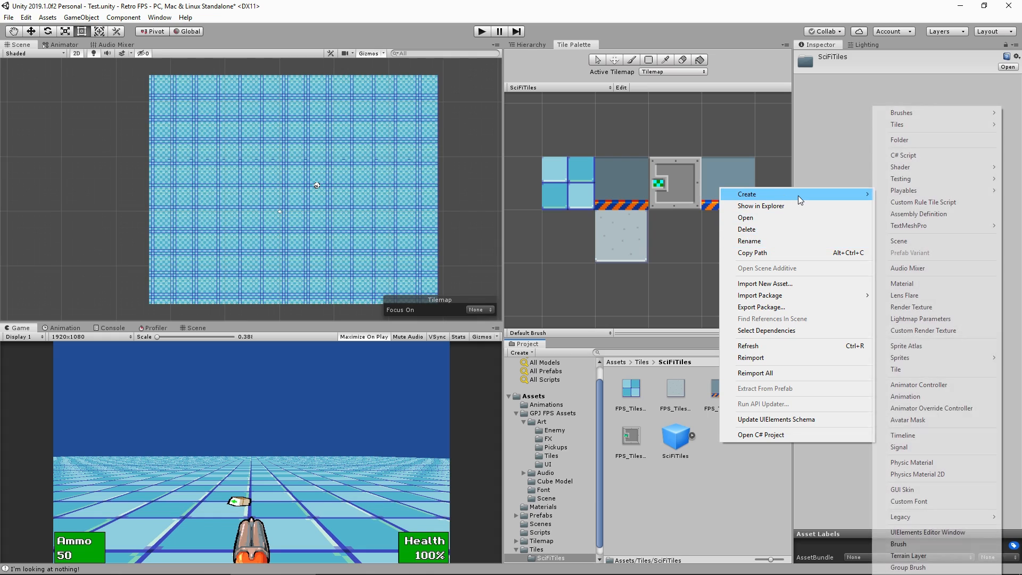
mouse_move(902, 124)
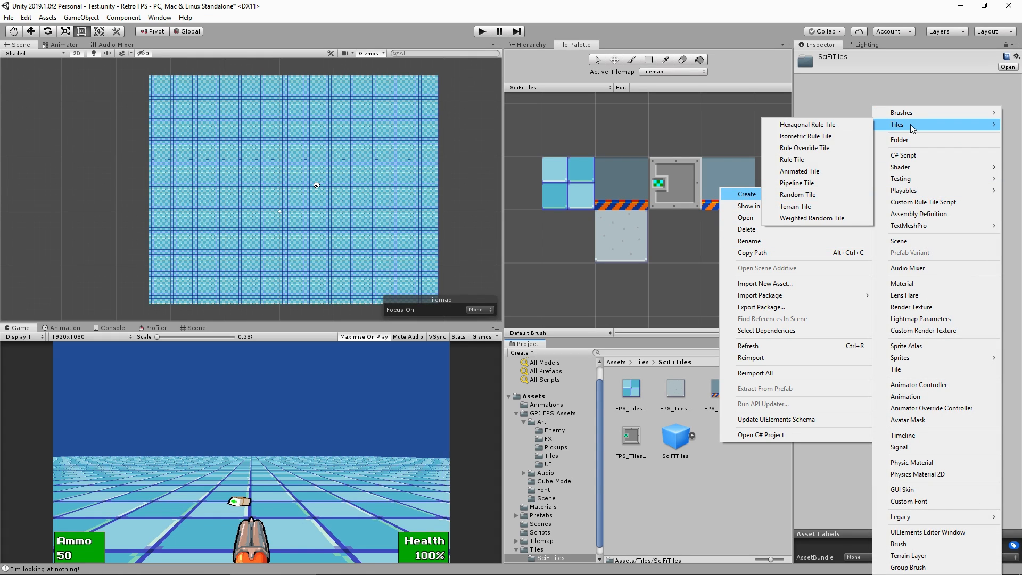
click(799, 161)
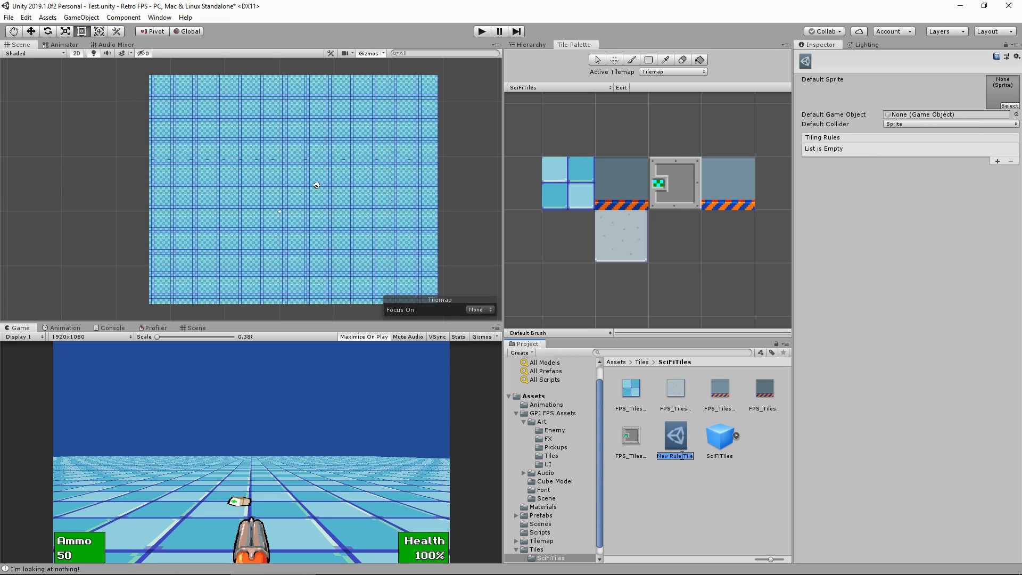
text(Wall Tile)
key(Return)
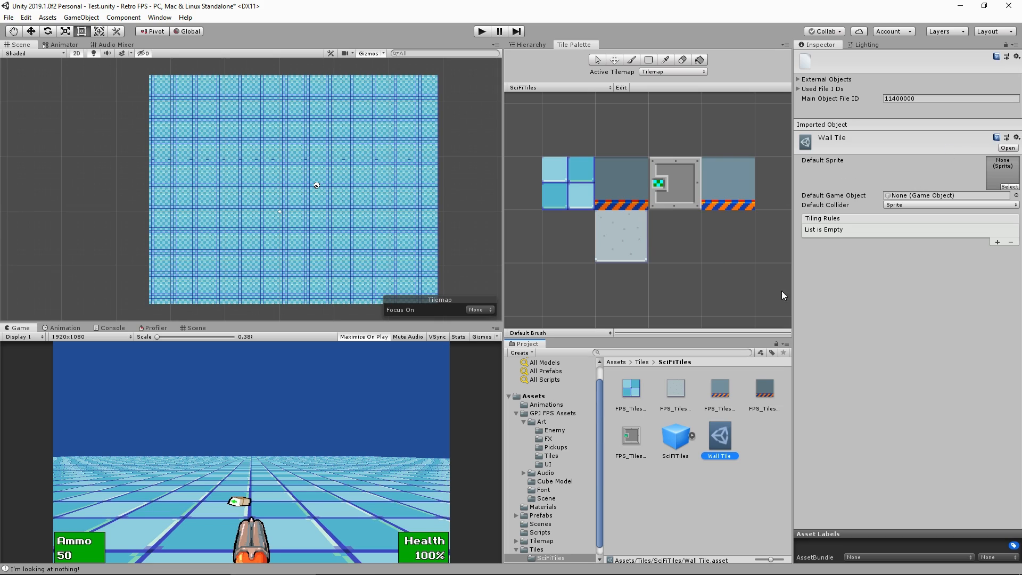
Assign the lighter striped wall sprite as the Wall Tile's default sprite and the Environment folder's Wall prefab as its default game object
click(551, 456)
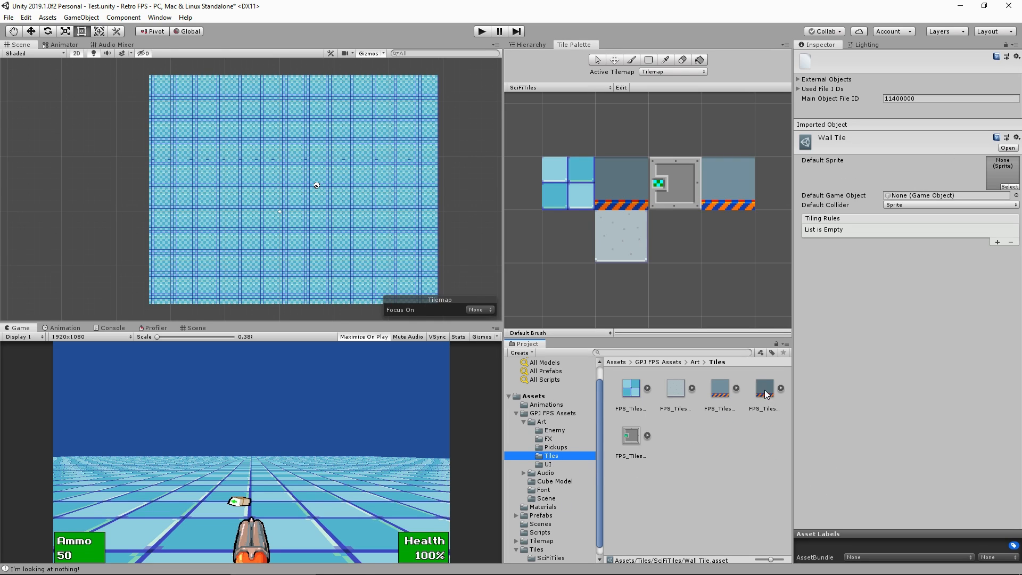
drag(722, 399, 999, 169)
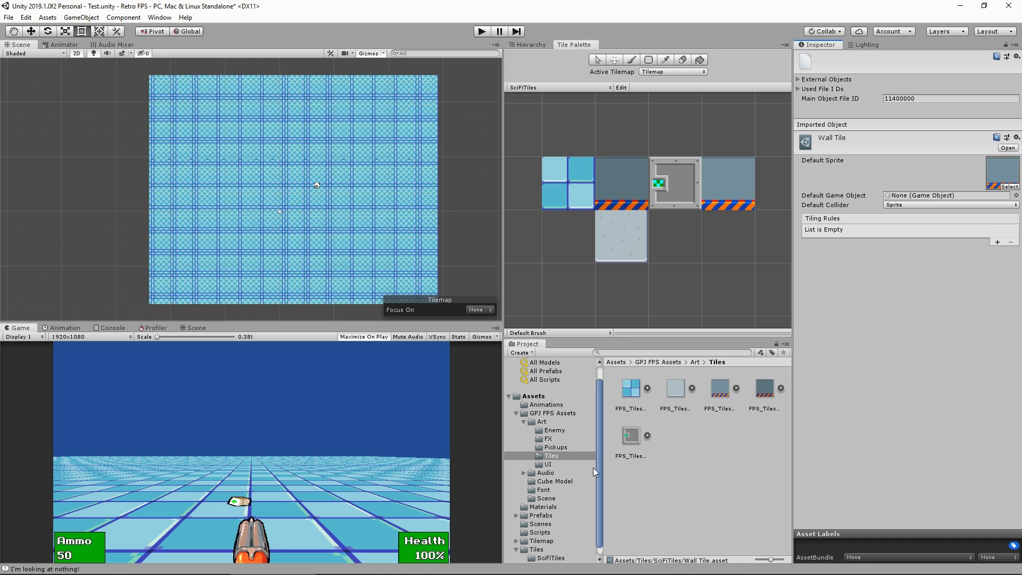
click(543, 515)
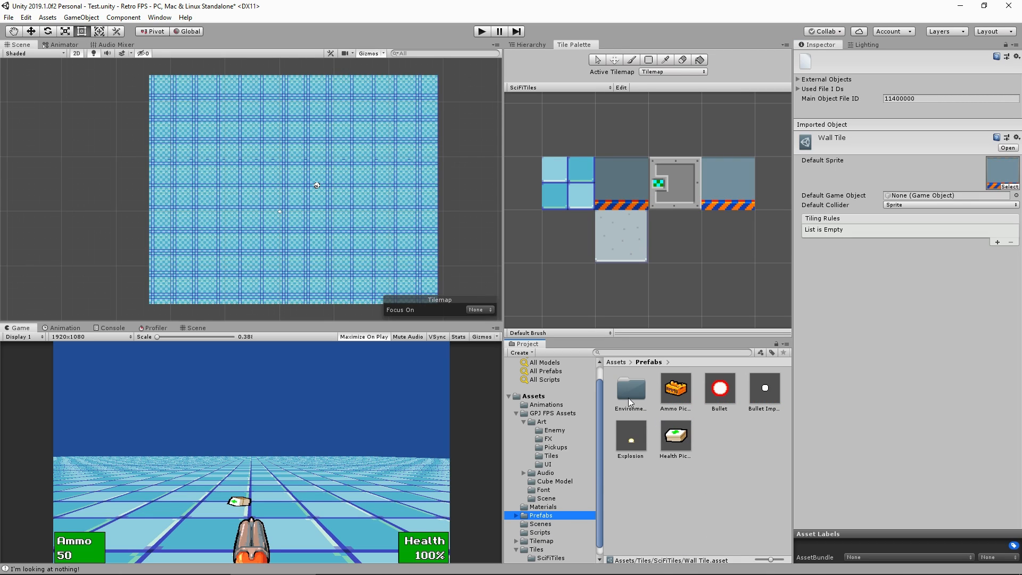
click(517, 515)
click(548, 523)
drag(625, 400, 922, 195)
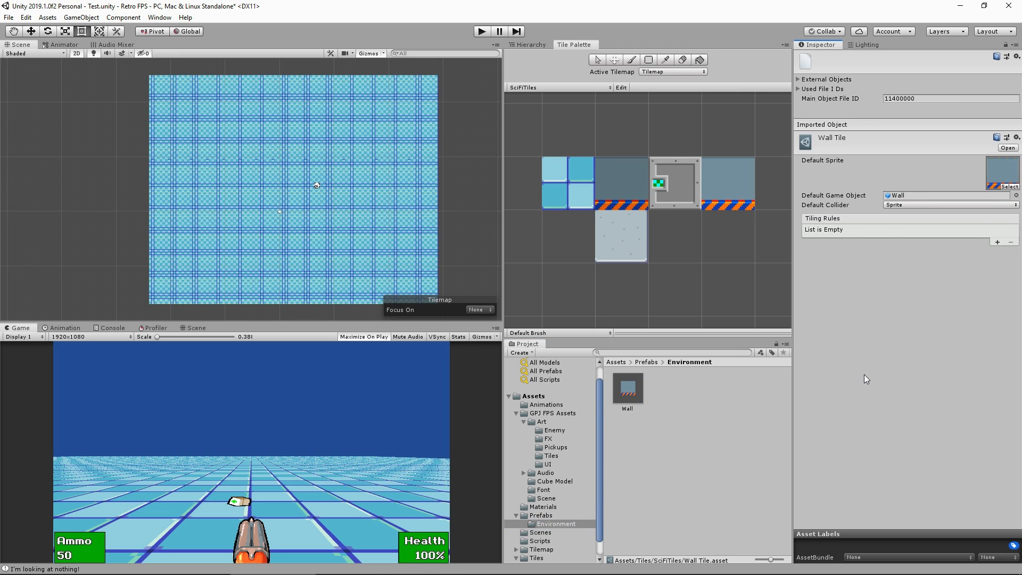
Set the Wall Tile's default collider to None
click(905, 205)
click(907, 218)
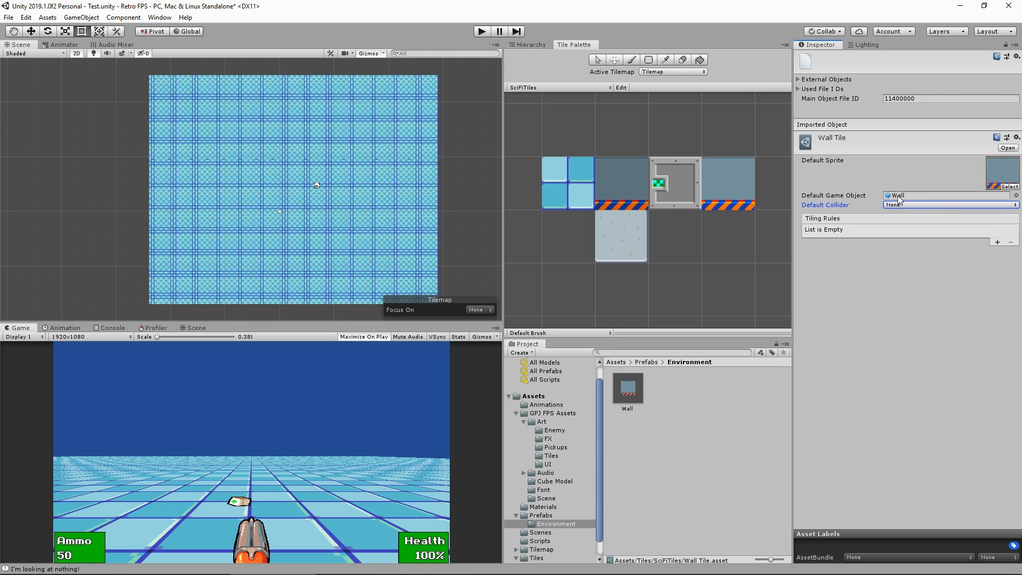
click(920, 283)
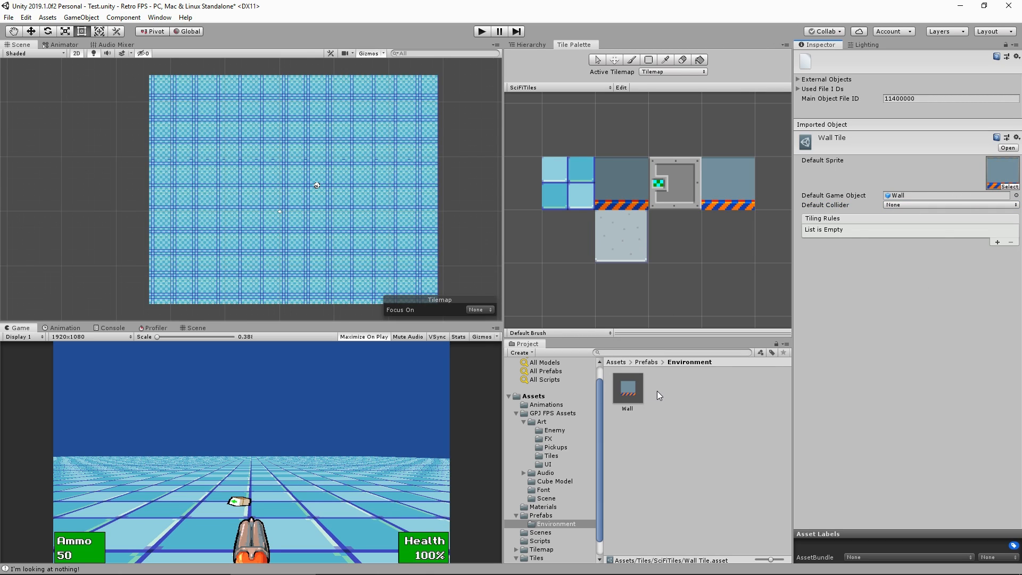
Add the Wall Tile from the SciFiTiles folder to an empty cell below the existing tiles in the SciFiTiles palette
scroll(551, 482, down, 2)
click(548, 549)
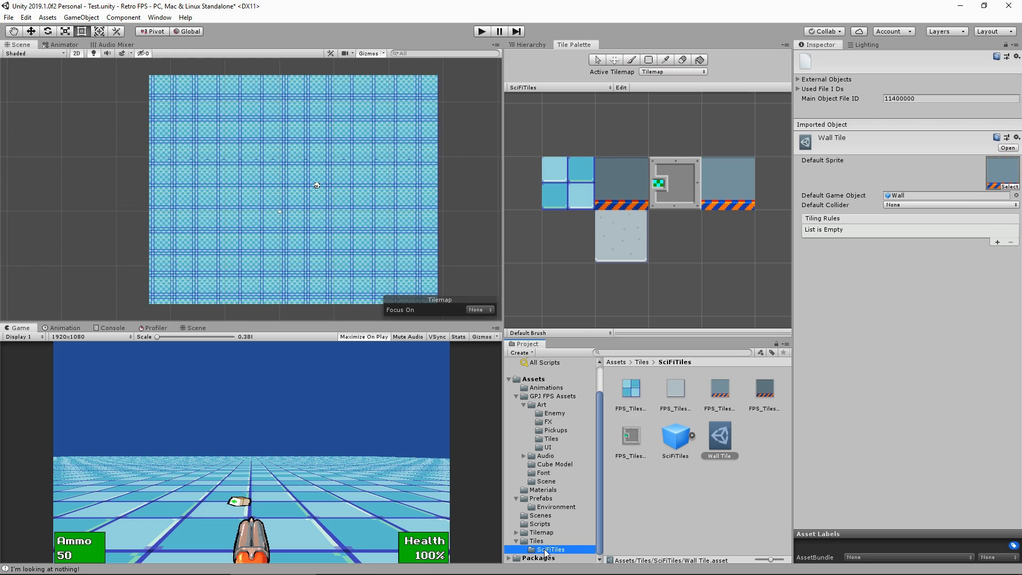
scroll(659, 236, down, 5)
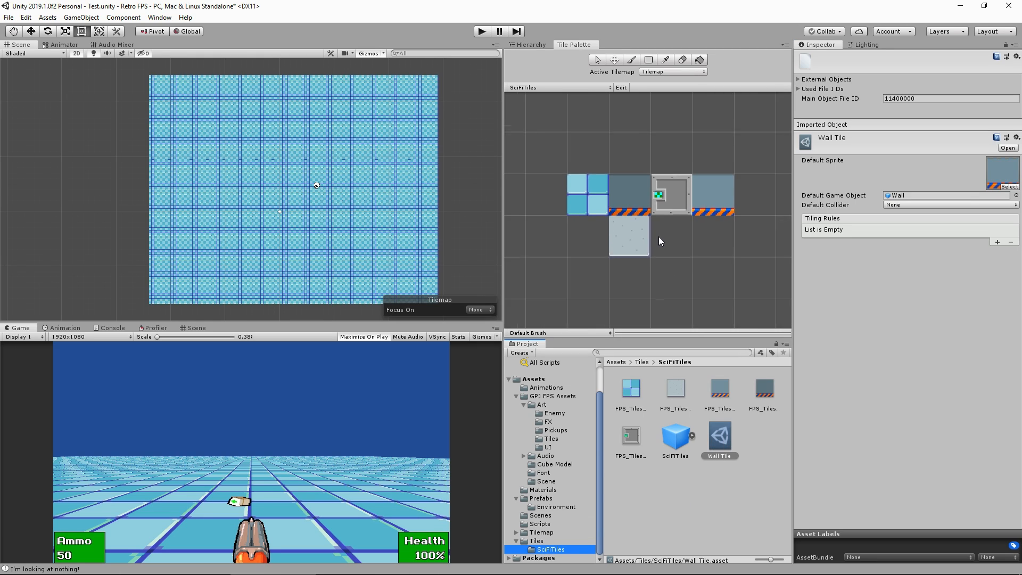
middle_drag(668, 238, 656, 208)
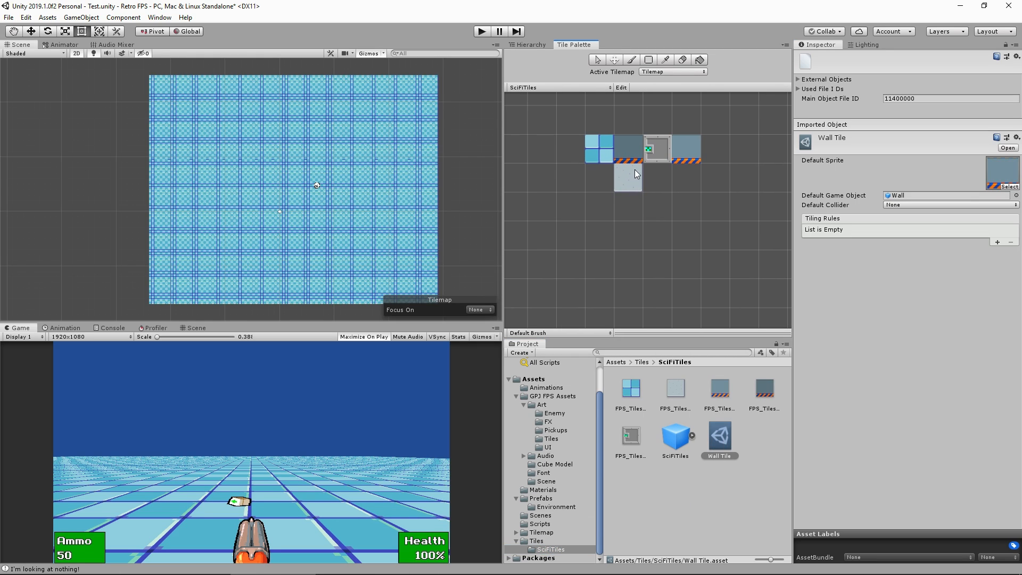
click(599, 264)
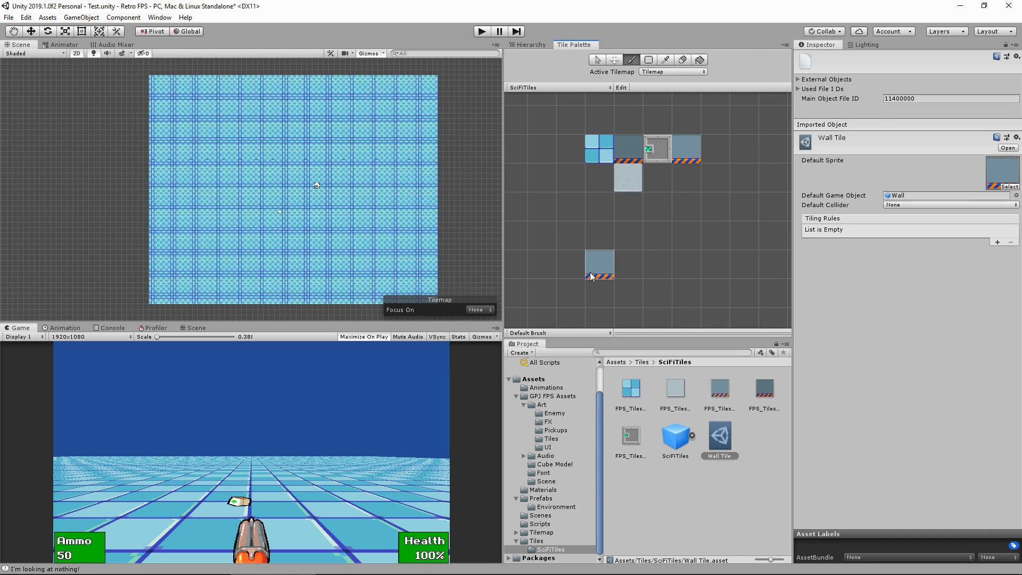
Paint the walls of the starting room and a short corridor wall on its right side with the Wall Tile
click(529, 45)
click(574, 45)
scroll(263, 225, up, 1)
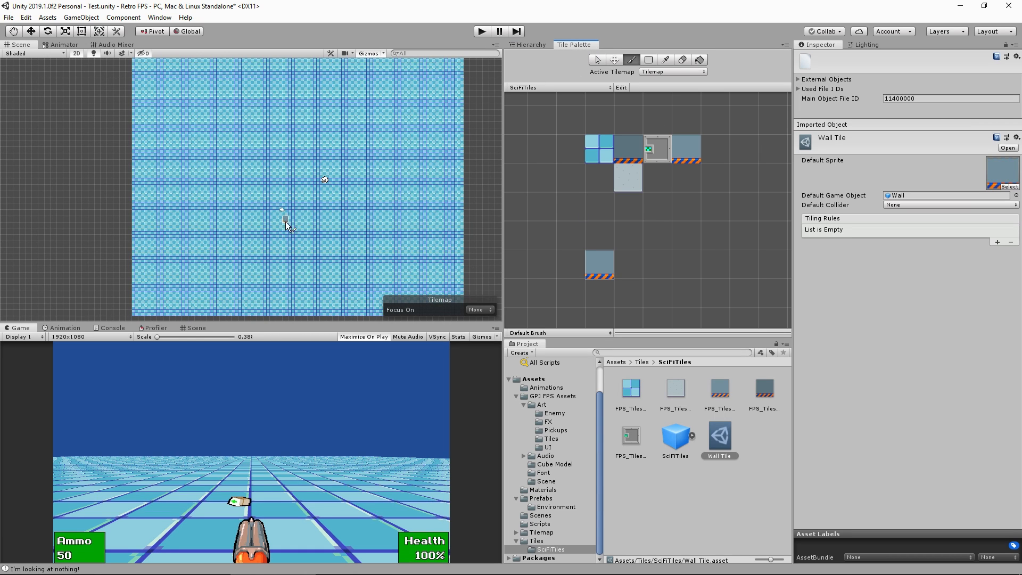
click(322, 201)
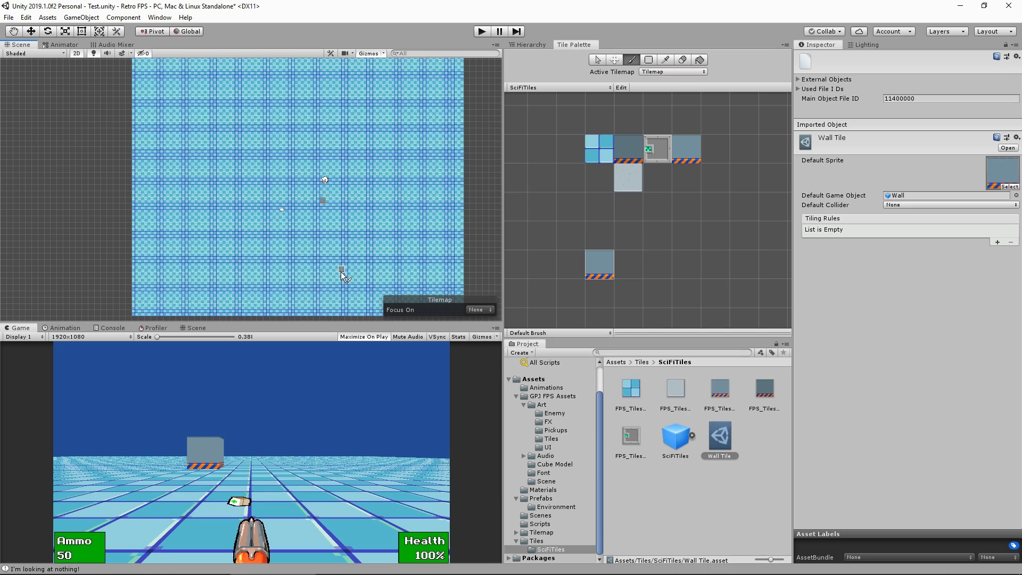
click(323, 218)
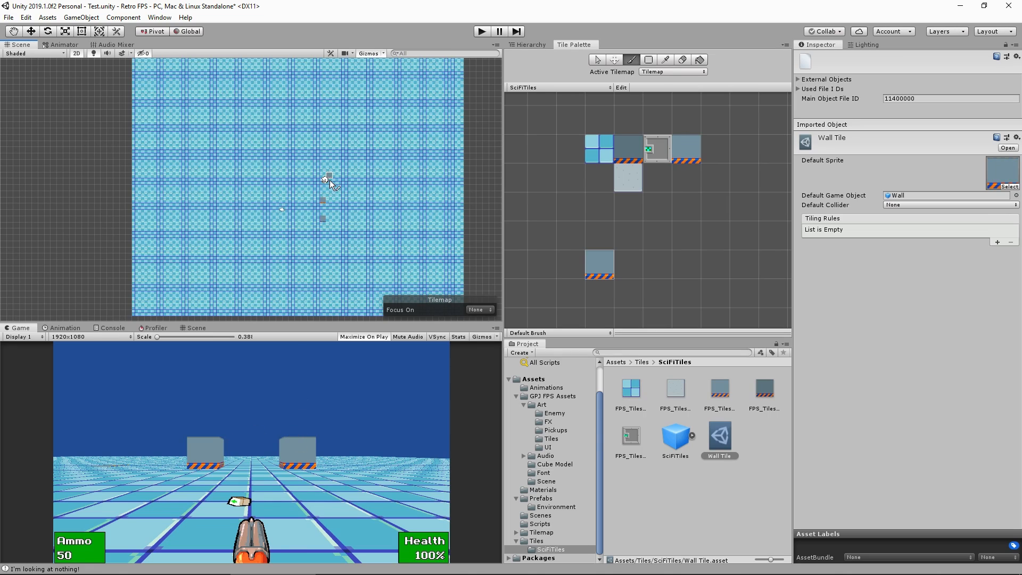
mouse_move(321, 213)
mouse_down()
mouse_move(356, 213)
mouse_move(321, 250)
mouse_up()
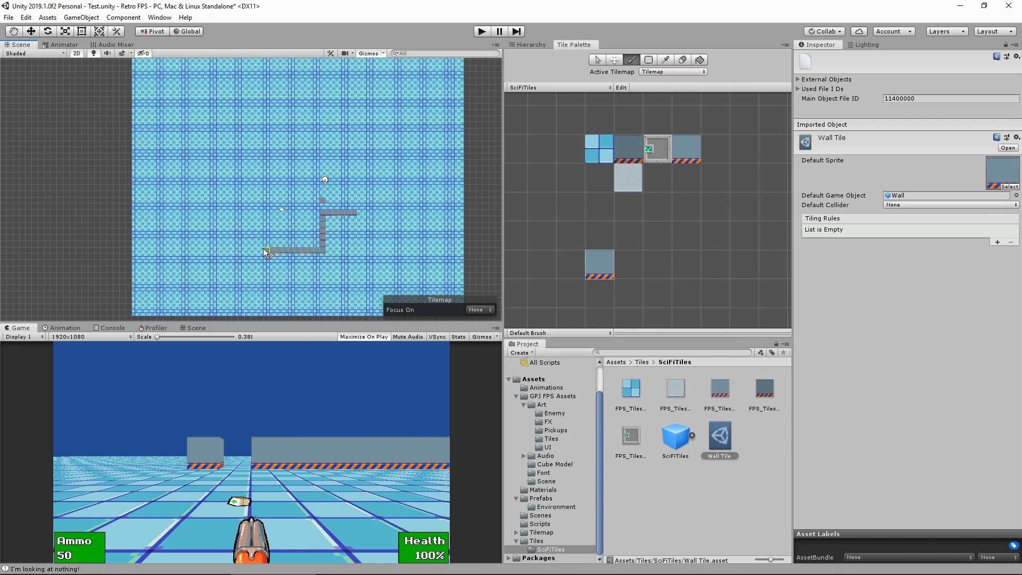
mouse_move(256, 249)
mouse_down()
mouse_move(259, 179)
mouse_move(322, 171)
mouse_move(302, 169)
mouse_move(326, 198)
mouse_up()
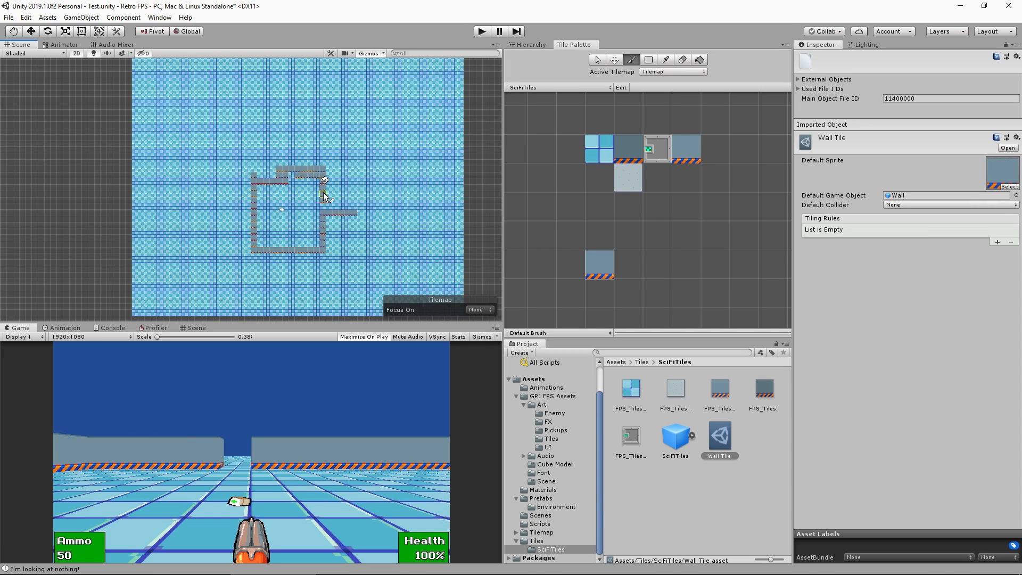
Erase the surplus wall tiles along the starting room's upper edge and tidy its upper-left corner
click(650, 61)
click(682, 60)
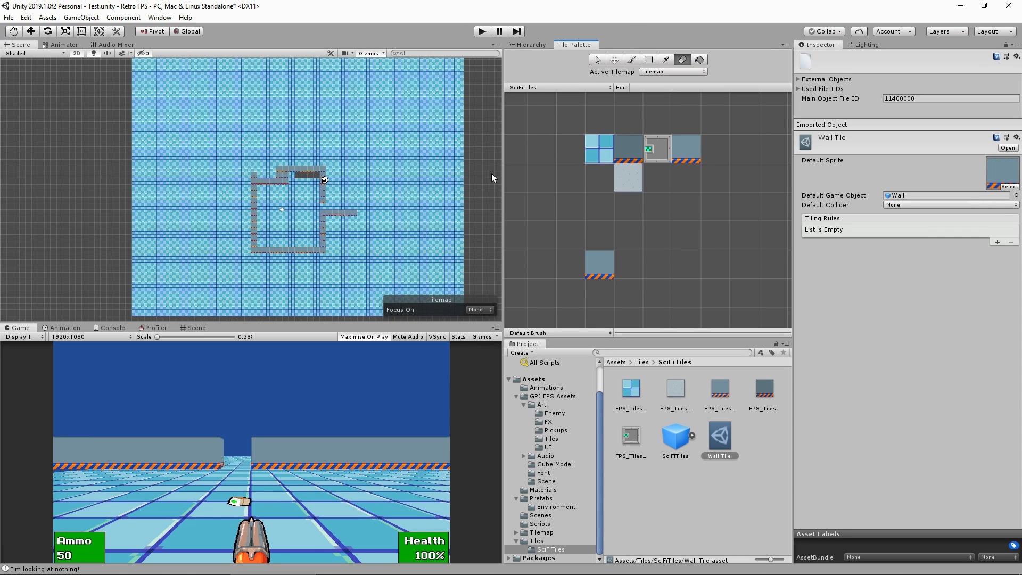
click(632, 60)
click(255, 179)
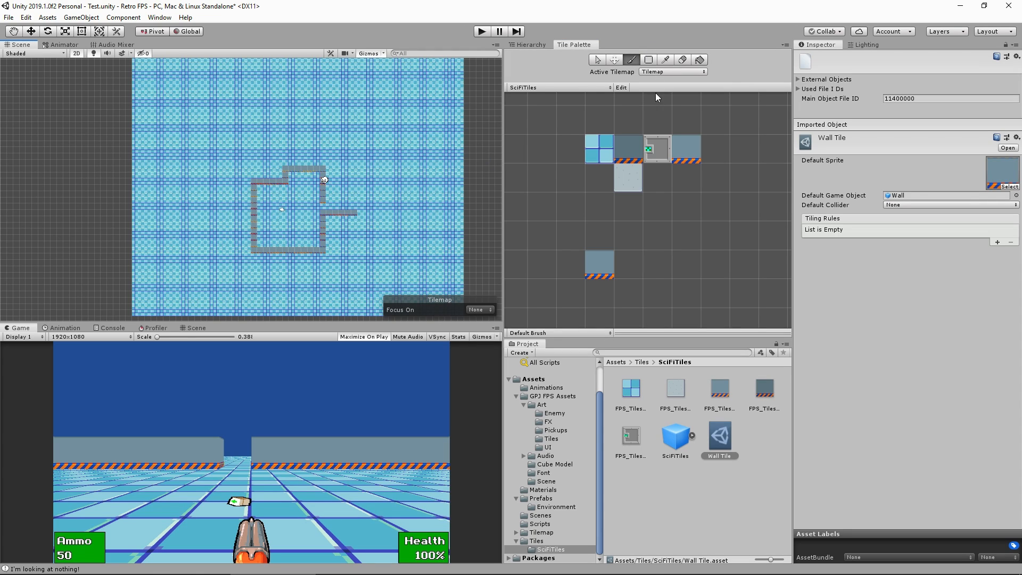
Erase individual wall tiles from the starting room's right wall below the corridor and repaint them with the Wall Tile
click(601, 276)
drag(328, 201, 378, 194)
scroll(356, 204, up, 8)
shift+click(287, 189)
shift+click(287, 247)
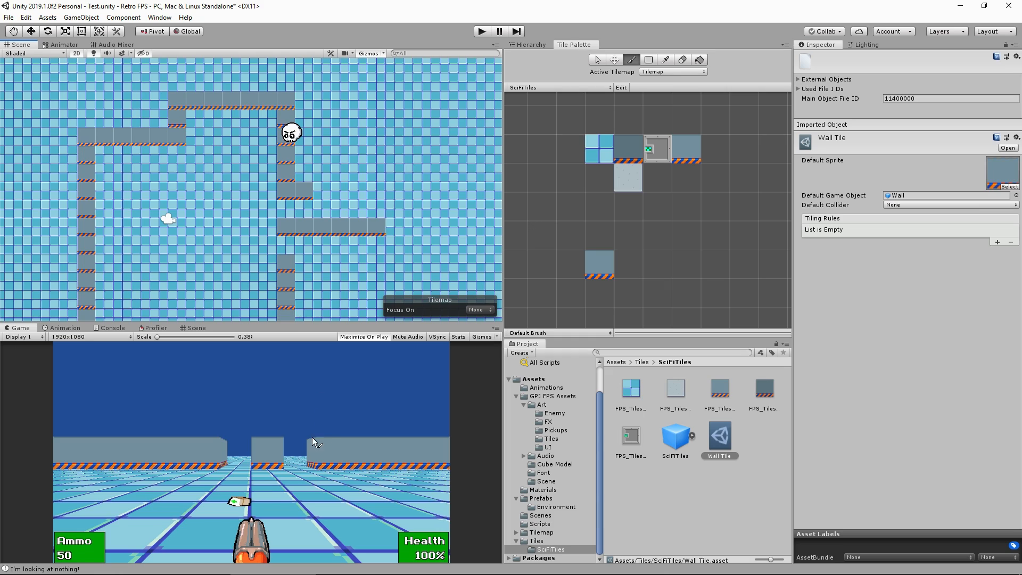
shift+click(285, 280)
shift+click(285, 263)
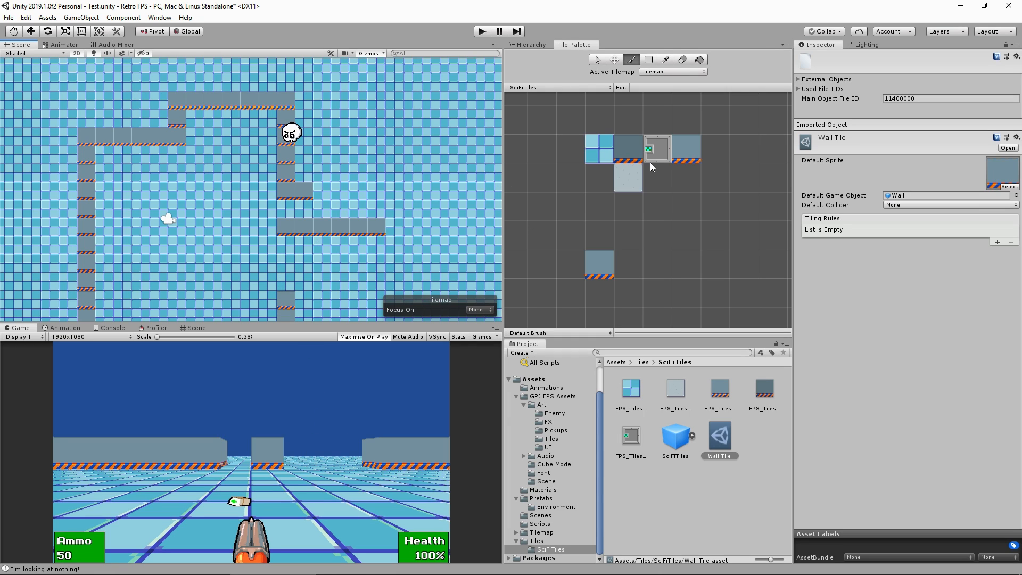
click(601, 262)
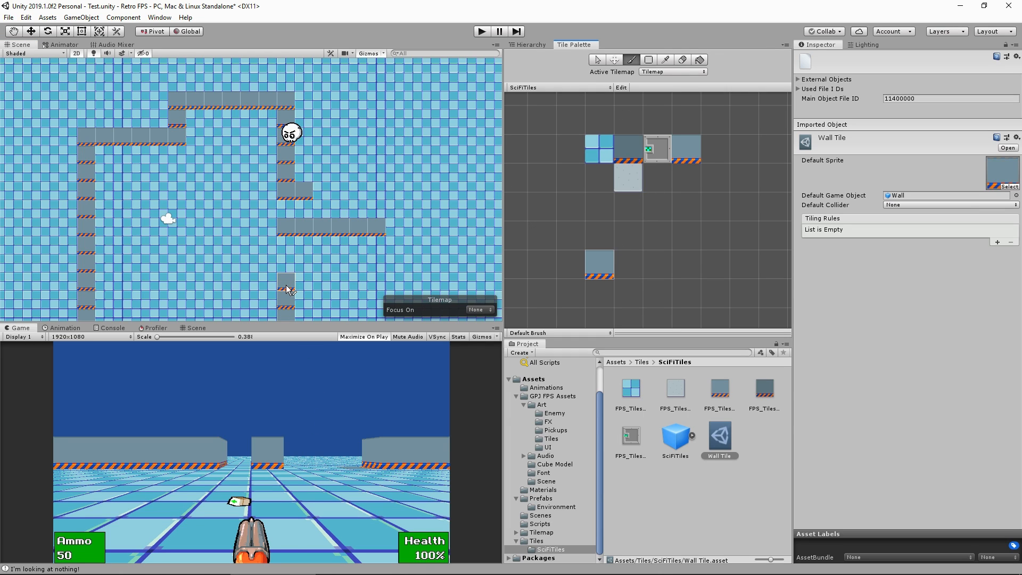
drag(286, 280, 283, 243)
Paint the corridor's upper wall and the walls of a large second room at its far end with the Wall Tile
drag(305, 191, 381, 190)
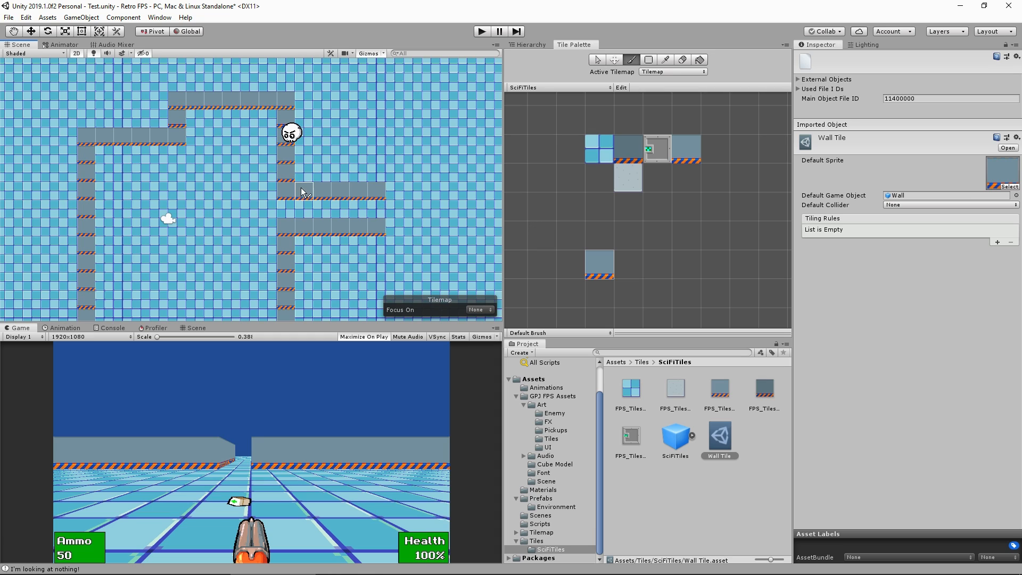
scroll(363, 219, down, 2)
scroll(363, 219, down, 4)
middle_drag(363, 223, 308, 226)
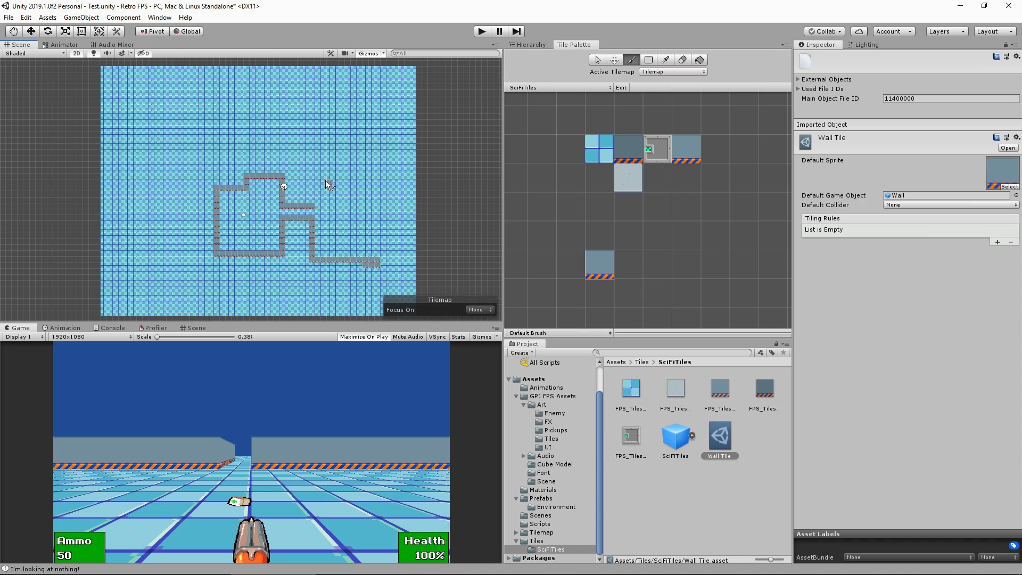
mouse_move(313, 201)
mouse_down()
mouse_move(312, 178)
mouse_move(323, 175)
mouse_up()
Paint Wall Tile outlines for three smaller rooms above the large room, including the corridor leading to the farthest one
key(u)
drag(383, 178, 377, 265)
drag(318, 128, 365, 128)
click(369, 150)
drag(287, 110, 318, 110)
middle_drag(351, 159, 289, 180)
drag(314, 89, 368, 89)
click(599, 149)
middle_drag(298, 213, 381, 210)
Erase the floor tiles lying outside the rooms and corridors, leaving a doorway open above the large room
click(665, 60)
click(682, 60)
drag(390, 120, 262, 196)
middle_drag(319, 224, 290, 142)
drag(352, 224, 351, 269)
drag(291, 139, 279, 99)
middle_drag(278, 99, 218, 182)
drag(326, 133, 254, 148)
click(628, 60)
drag(248, 203, 247, 219)
shift+drag(223, 243, 223, 275)
scroll(255, 224, up, 2)
middle_drag(294, 211, 285, 221)
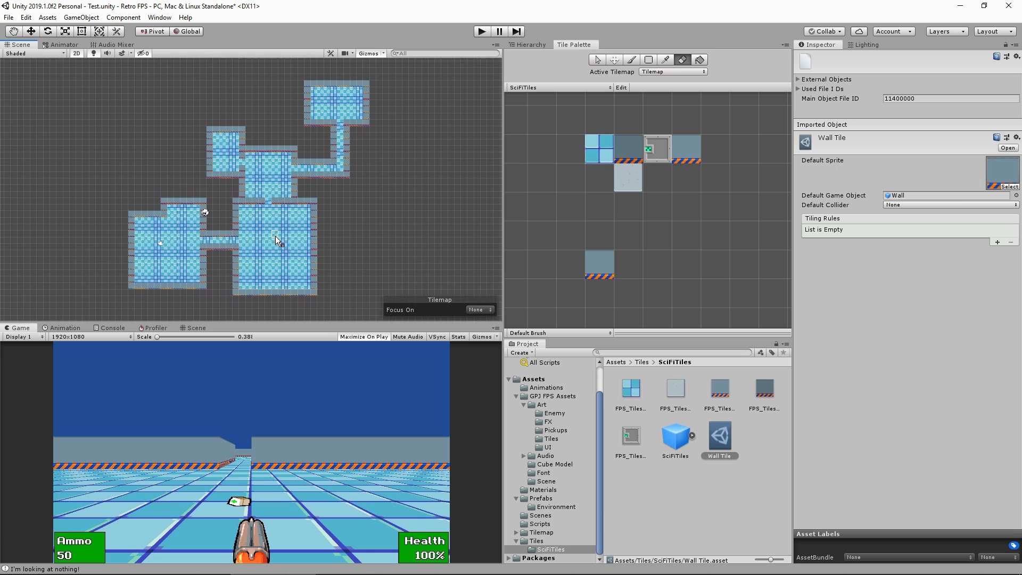
click(269, 201)
Play-test the level by walking through its rooms and corridors, and exit play mode
click(475, 34)
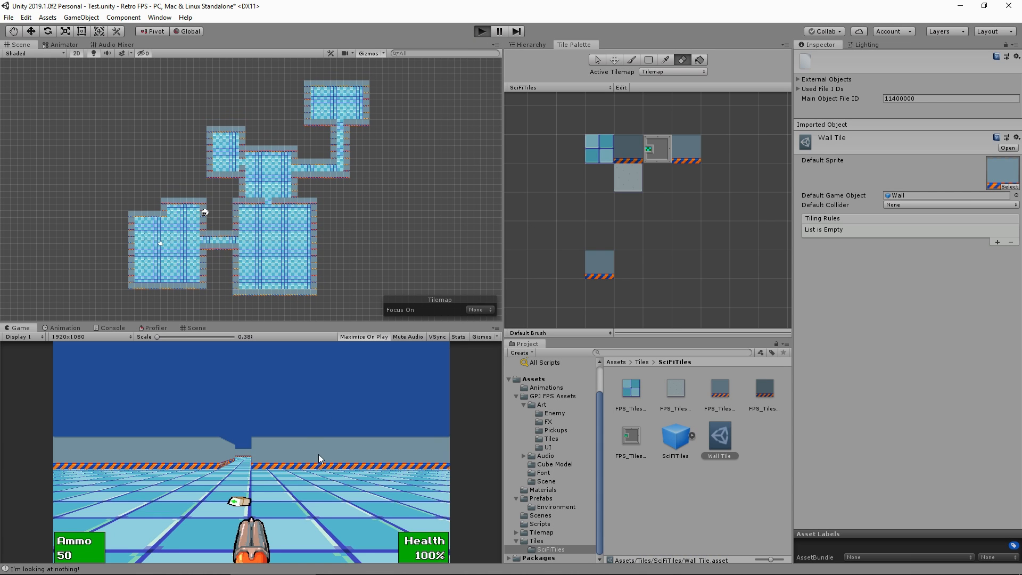
key(w)
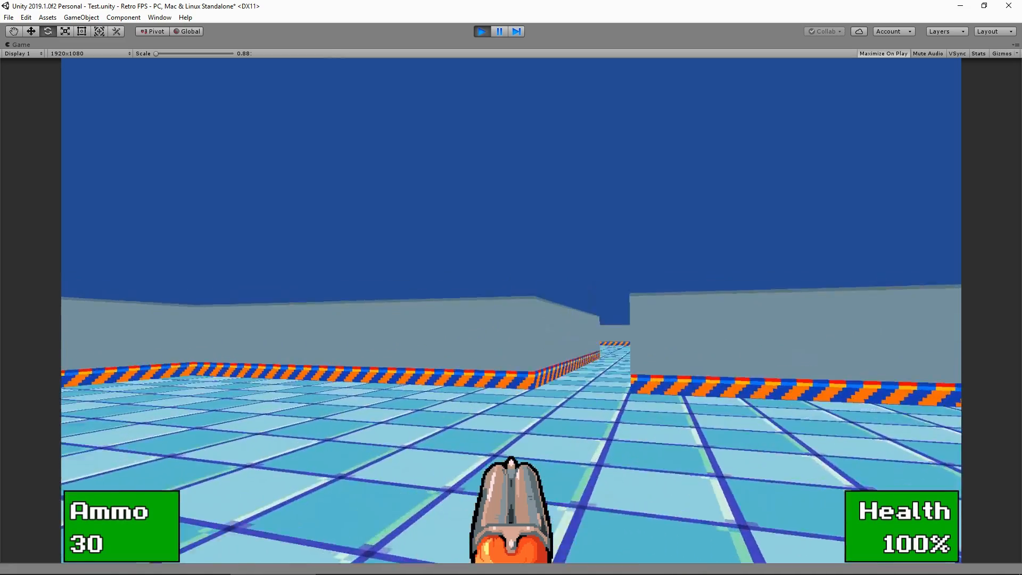
key(w)
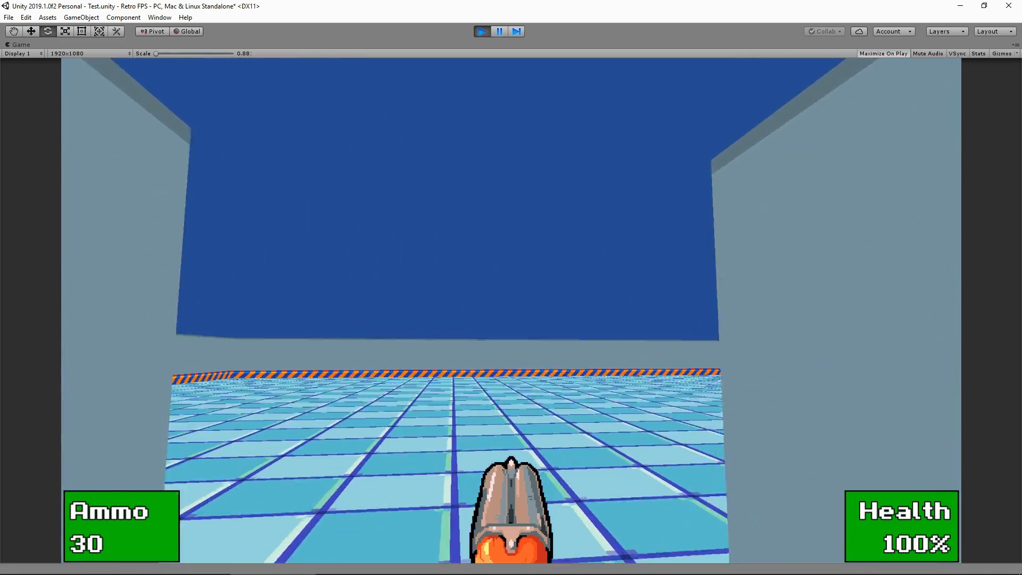
key(w)
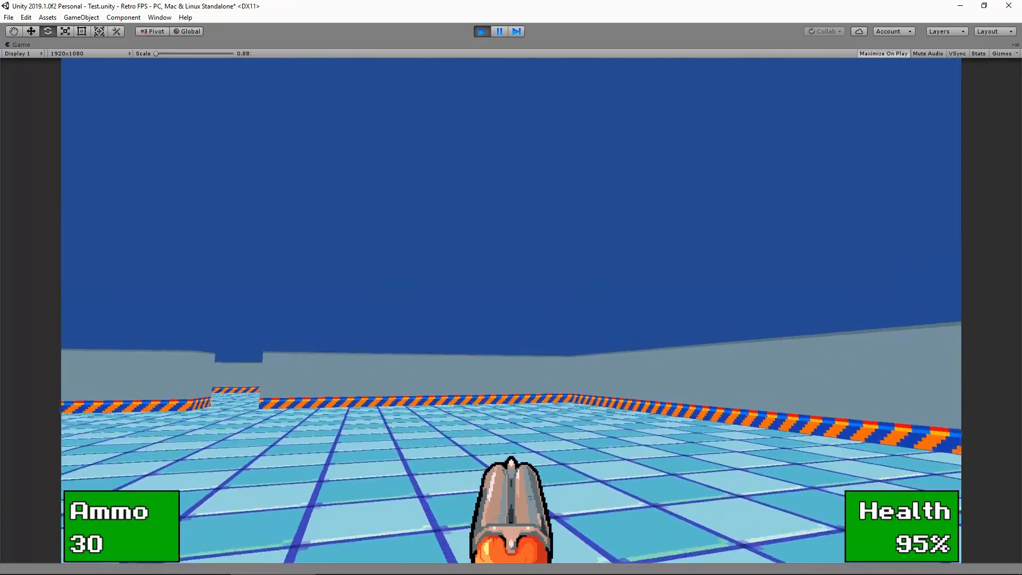
key(w)
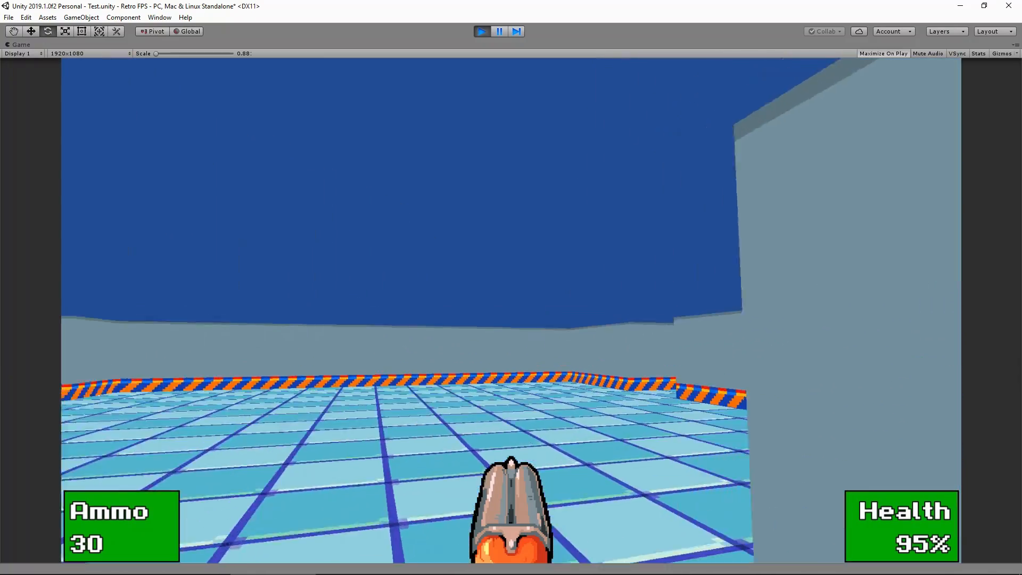
key(w)
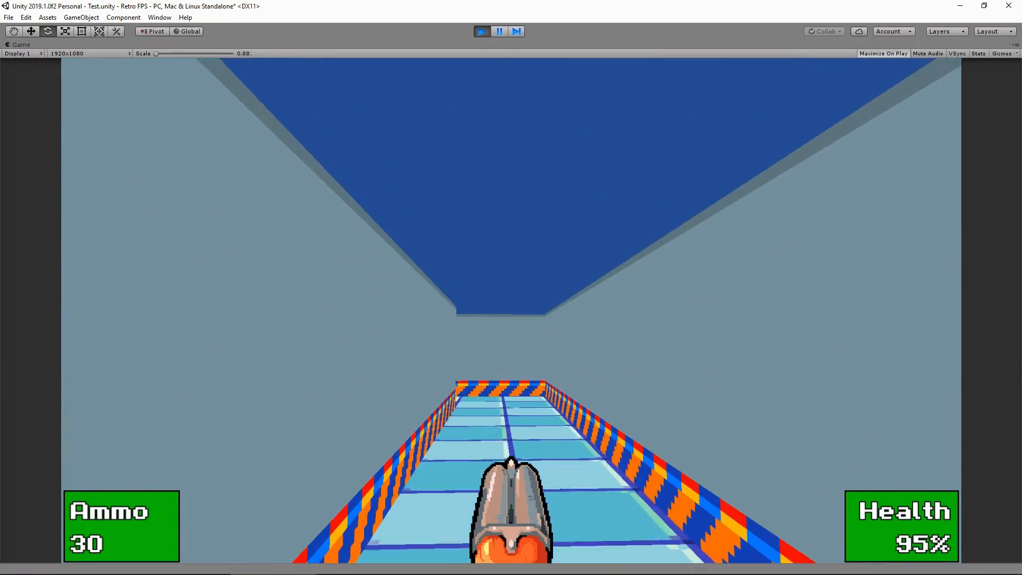
key(w)
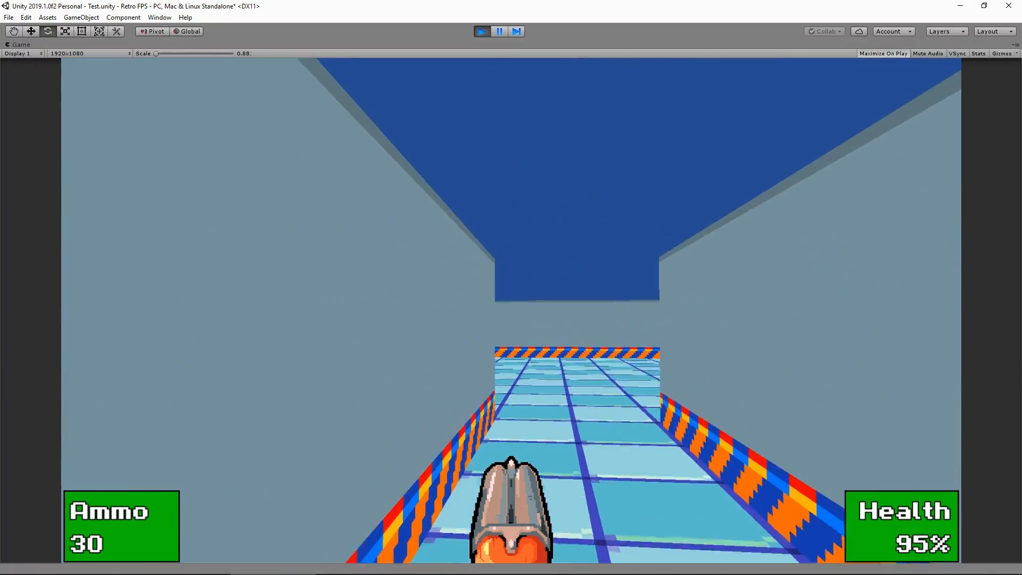
key(w)
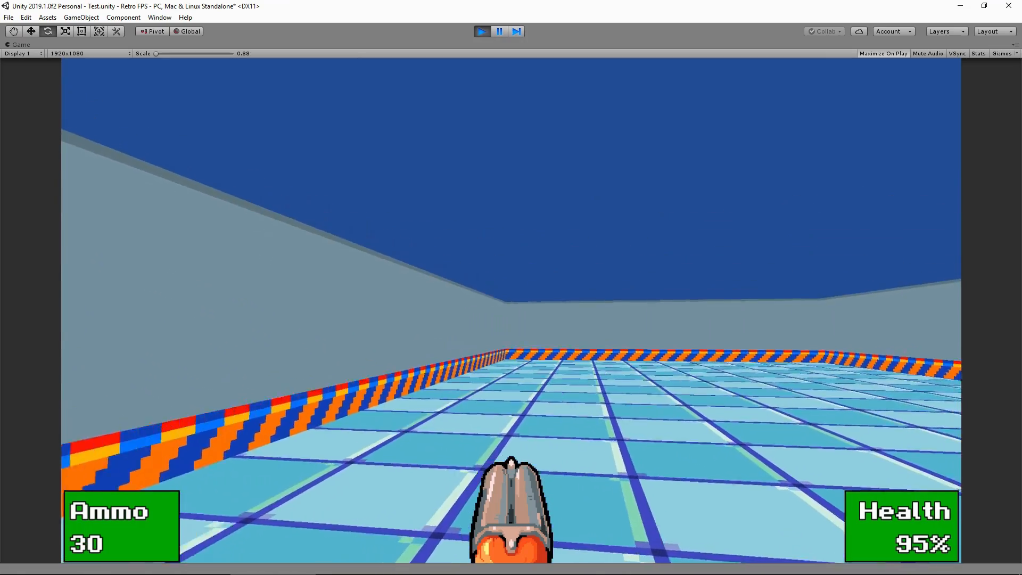
key(w)
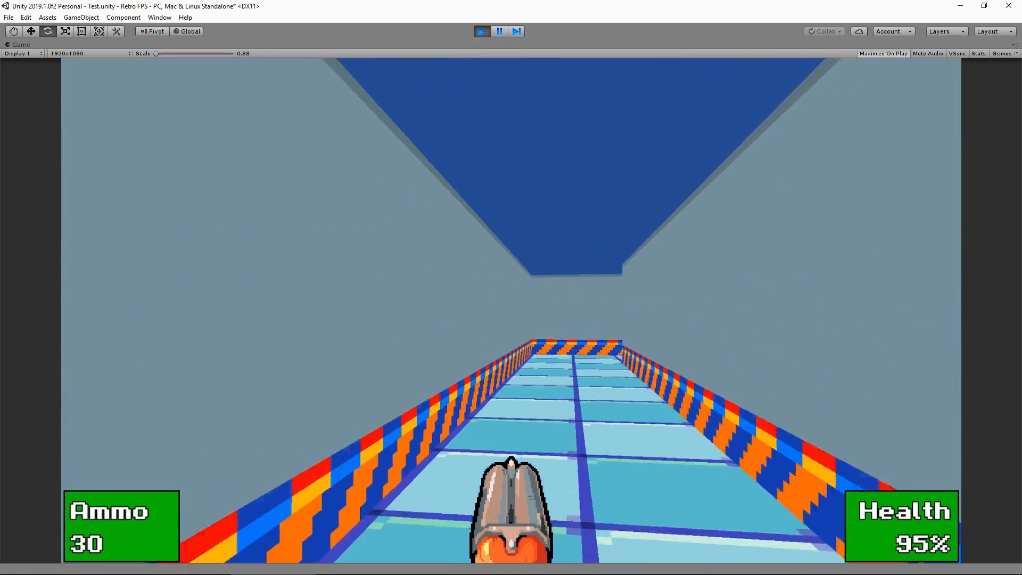
key(w)
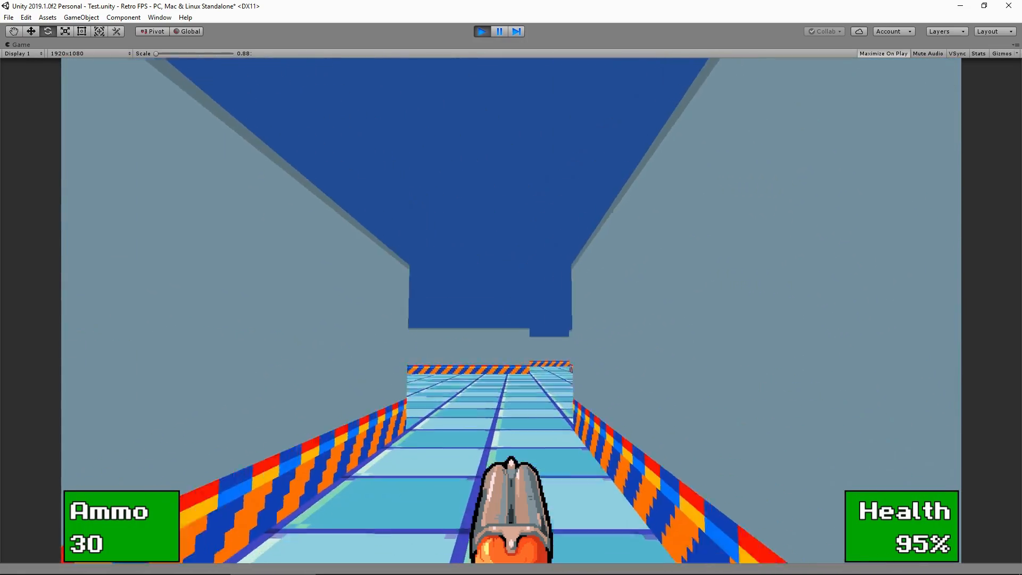
key(w)
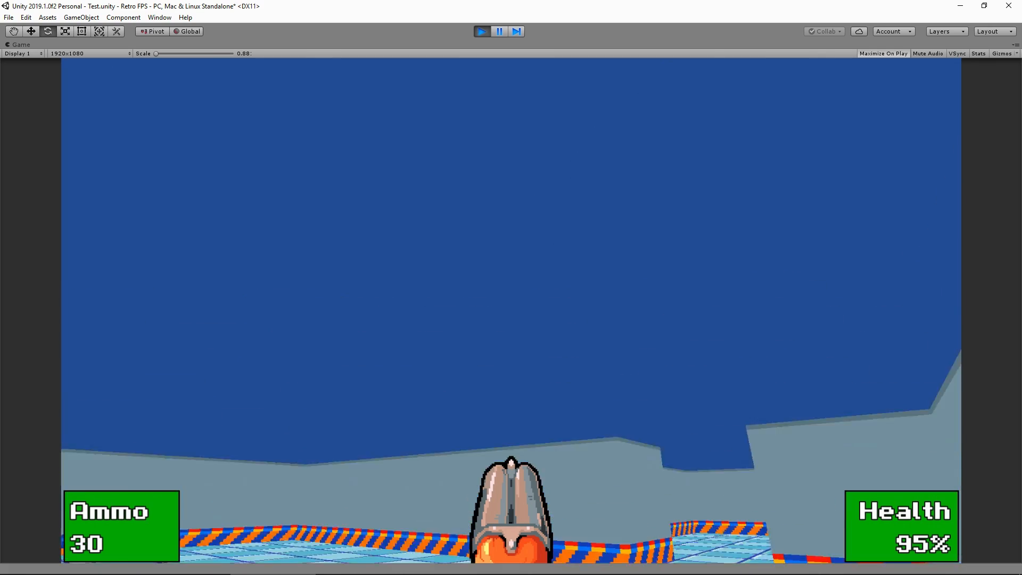
click(480, 31)
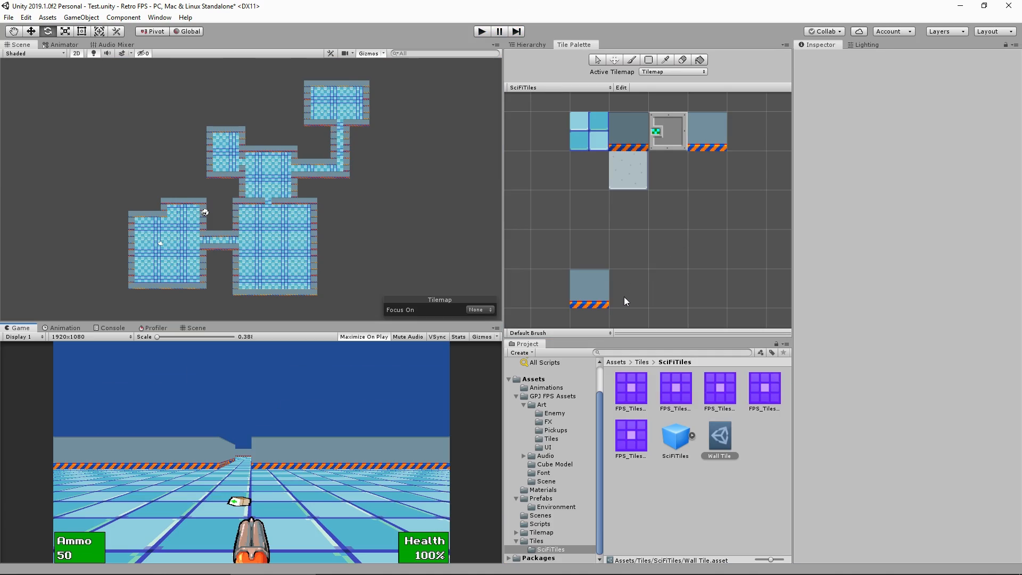
Add a second tilemap under the Grid object and name it "Ceiling"
click(527, 45)
click(561, 122)
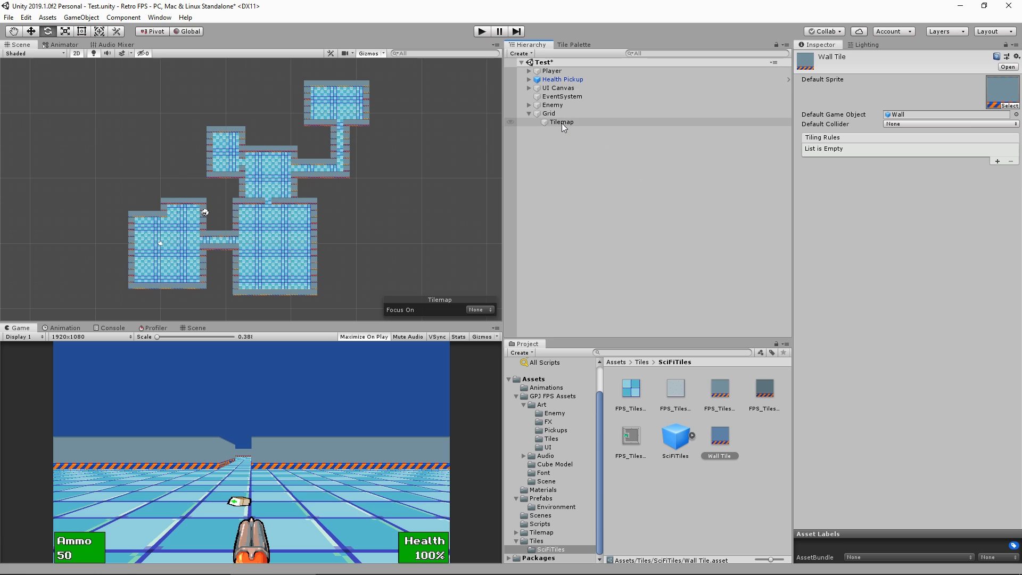
right_click(545, 112)
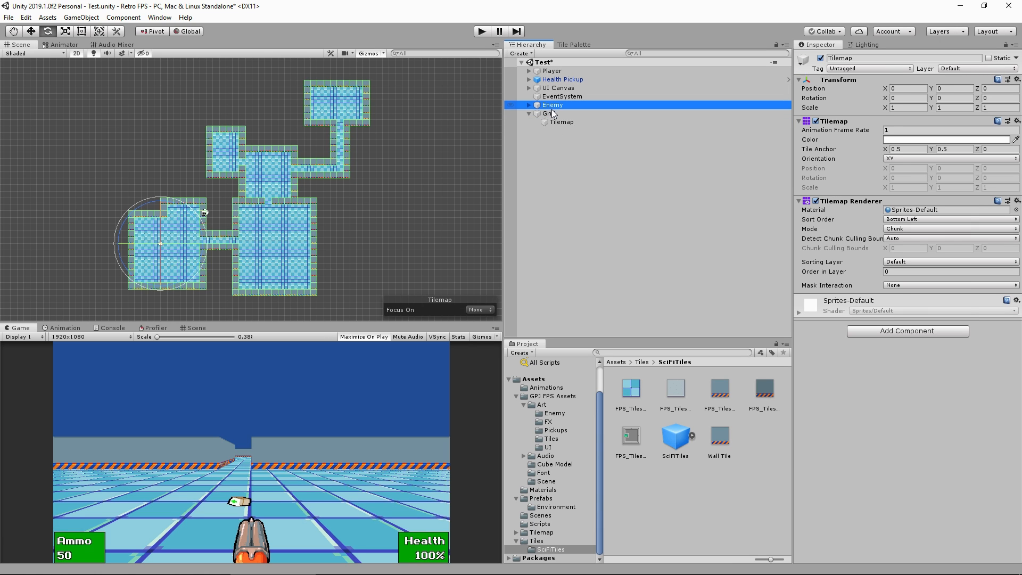
click(534, 114)
right_click(546, 114)
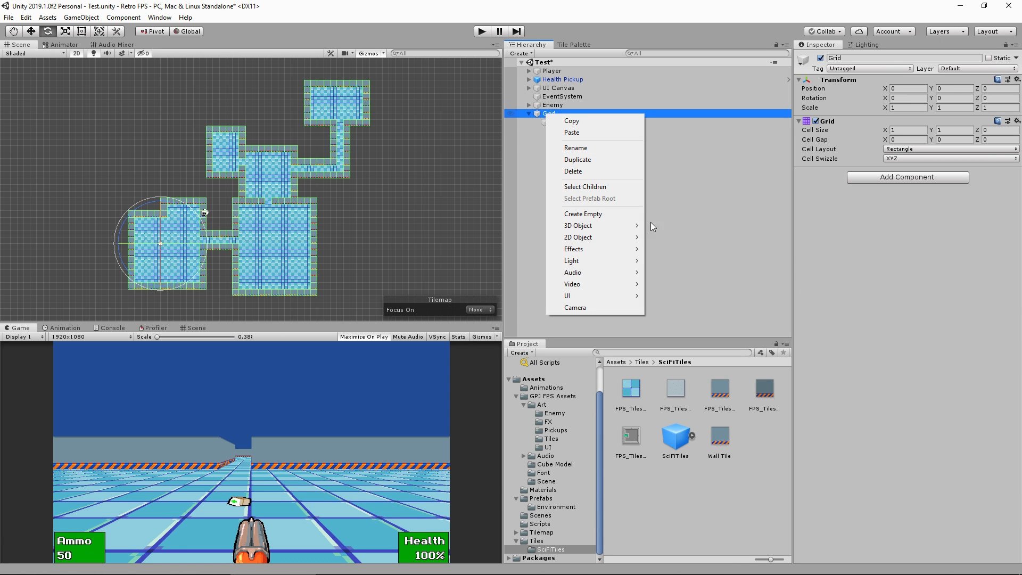
mouse_move(617, 236)
click(681, 260)
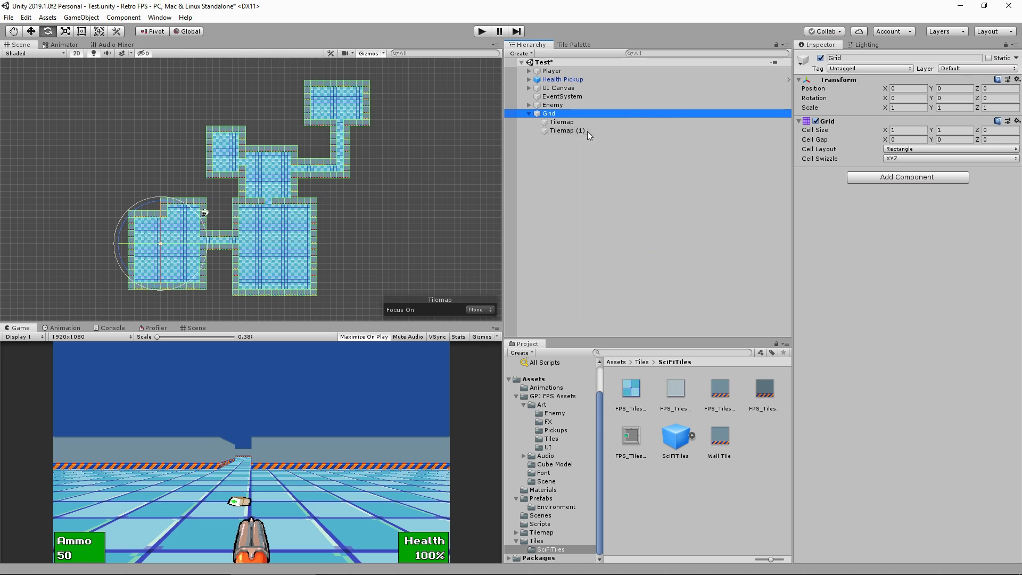
click(560, 132)
text(Ceiling)
key(Return)
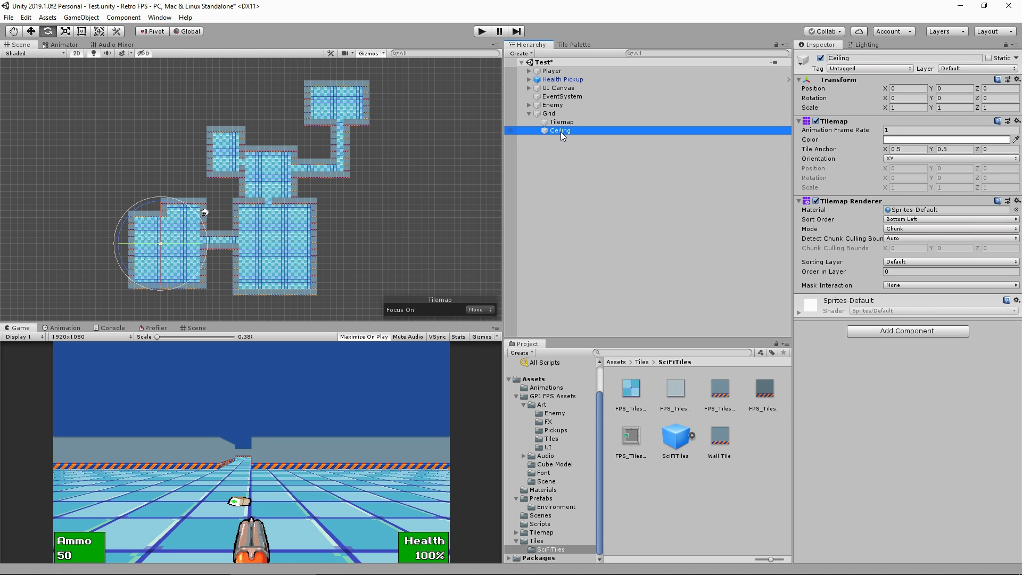
Choose the plain light grey tile from the SciFiTiles palette and make Ceiling the active tilemap
click(574, 45)
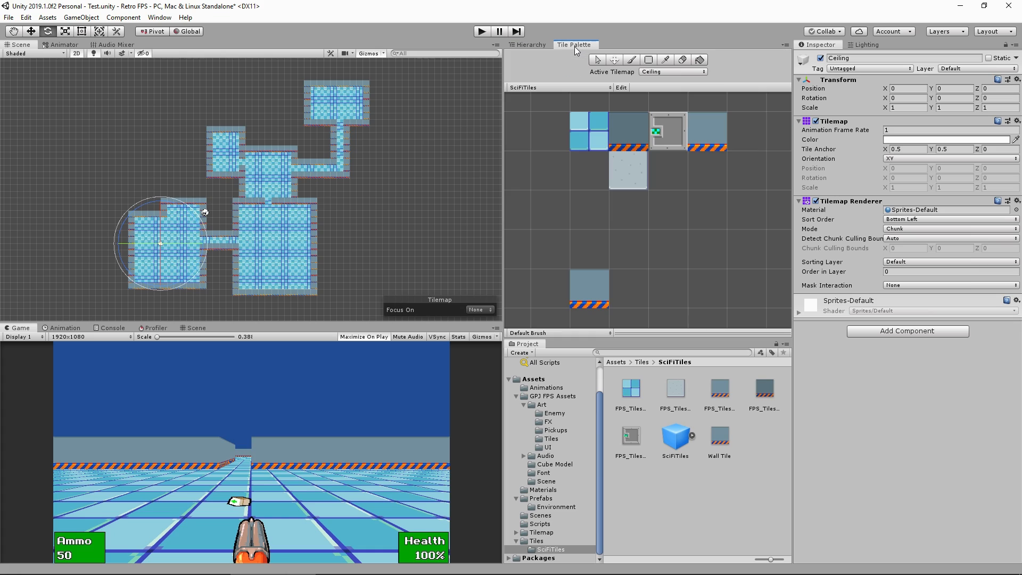
click(617, 176)
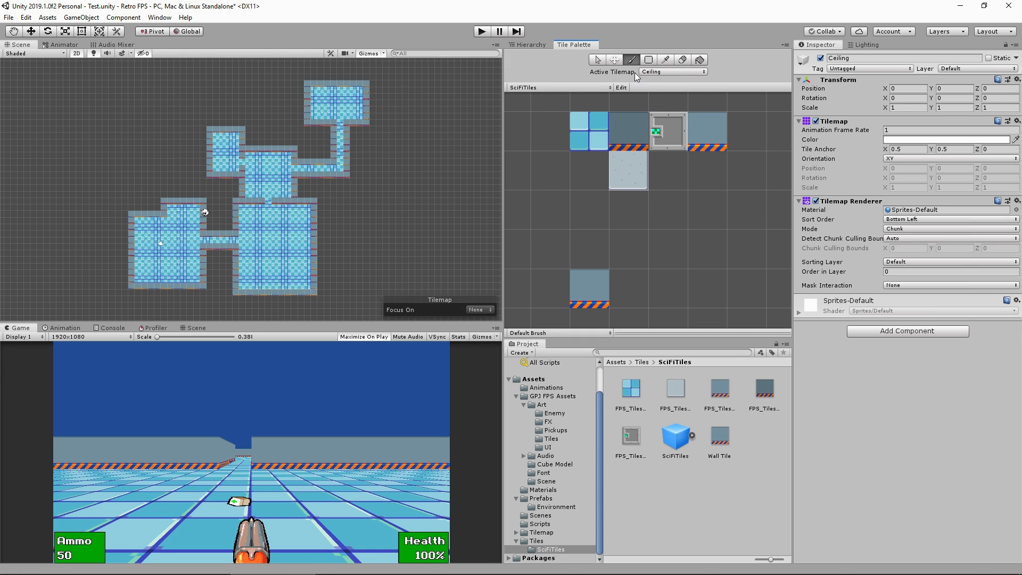
click(674, 72)
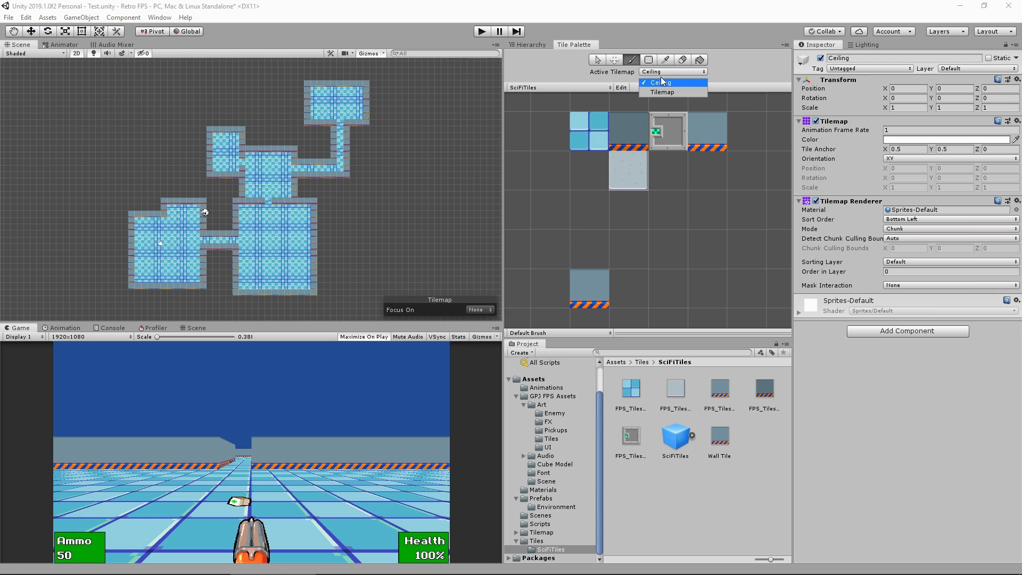
click(663, 92)
click(657, 74)
click(665, 83)
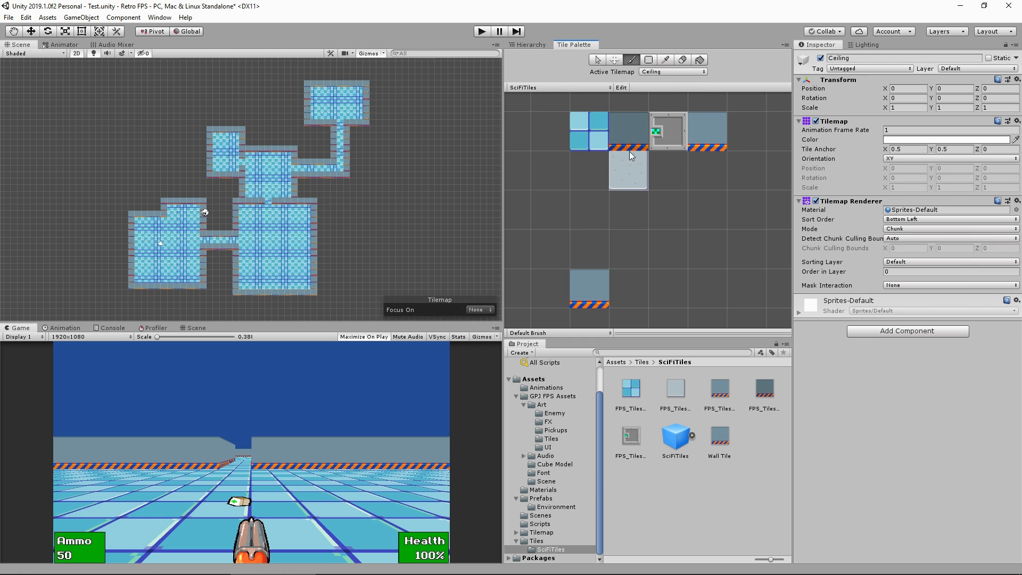
Box-fill the Ceiling tilemap with the light grey tile over all rooms and corridors
mouse_move(132, 286)
mouse_down()
mouse_move(201, 200)
mouse_move(277, 242)
mouse_move(314, 292)
mouse_up()
mouse_move(201, 250)
mouse_down()
mouse_move(252, 234)
mouse_move(245, 293)
mouse_up()
mouse_move(209, 195)
mouse_down()
mouse_move(379, 122)
mouse_move(364, 129)
mouse_up()
mouse_move(319, 86)
mouse_down()
mouse_move(307, 82)
mouse_move(363, 126)
mouse_up()
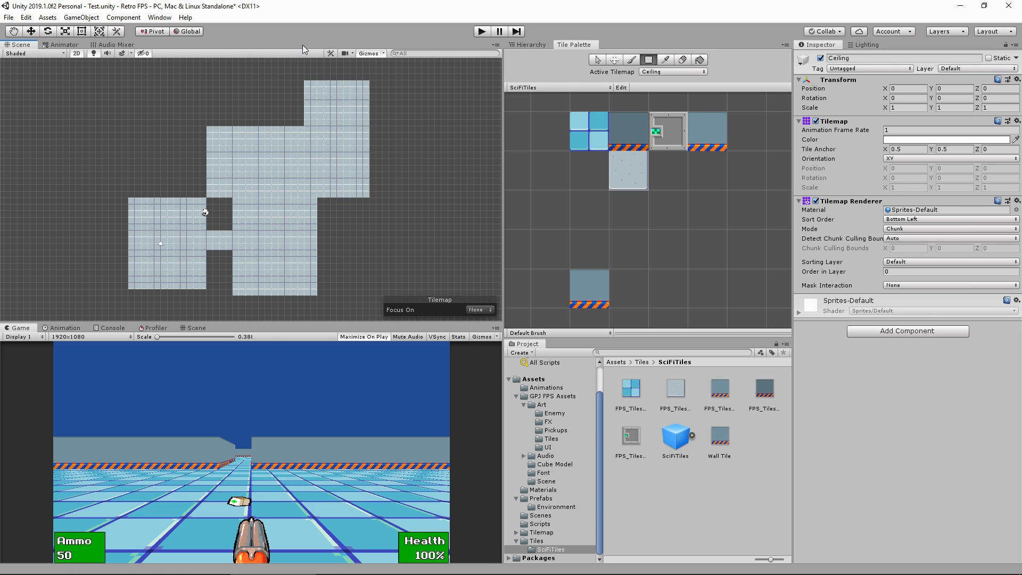
Add a new user layer named "Ceiling" in User Layer 8
click(532, 44)
click(561, 133)
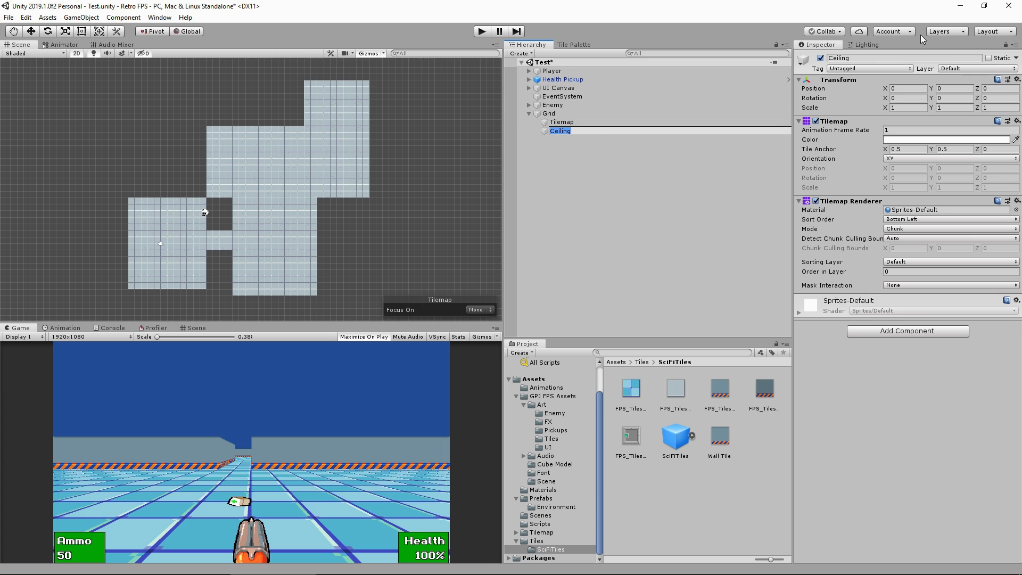
click(958, 70)
click(961, 142)
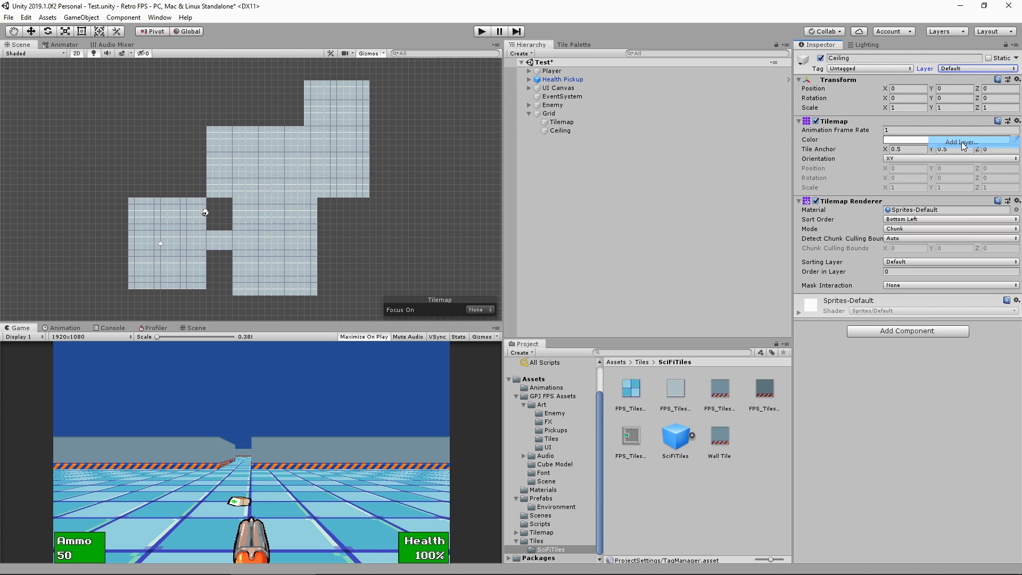
click(896, 187)
text(Ceiling)
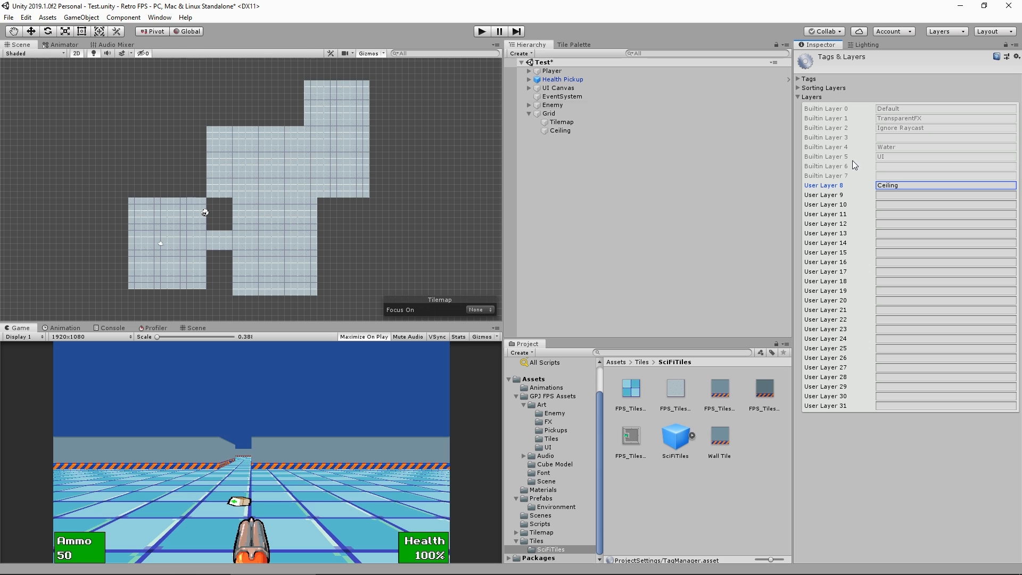
Assign the Ceiling tilemap to the Ceiling layer and hide that layer in the Scene view
click(588, 133)
click(987, 71)
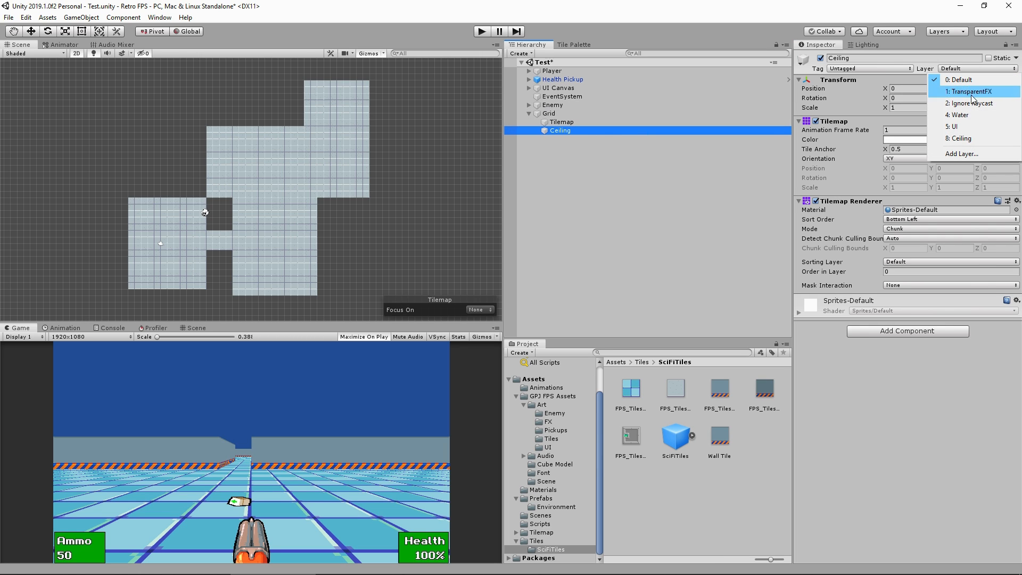
click(963, 139)
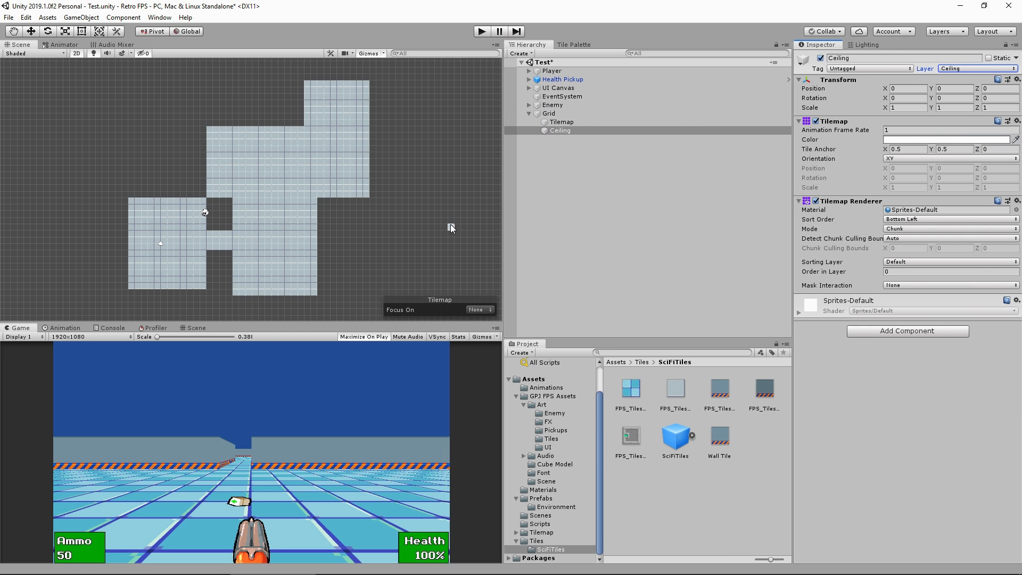
click(963, 32)
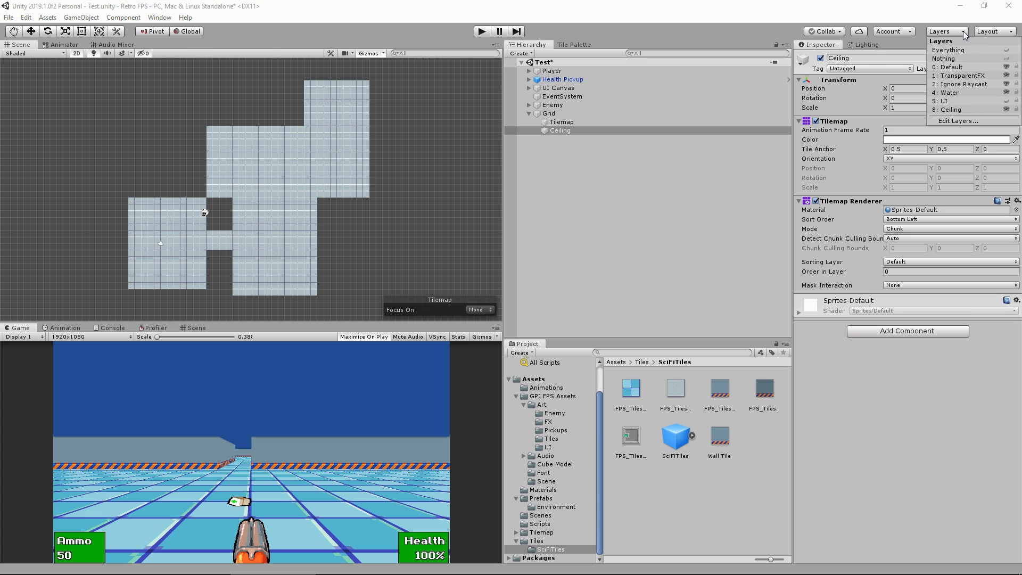
click(1007, 109)
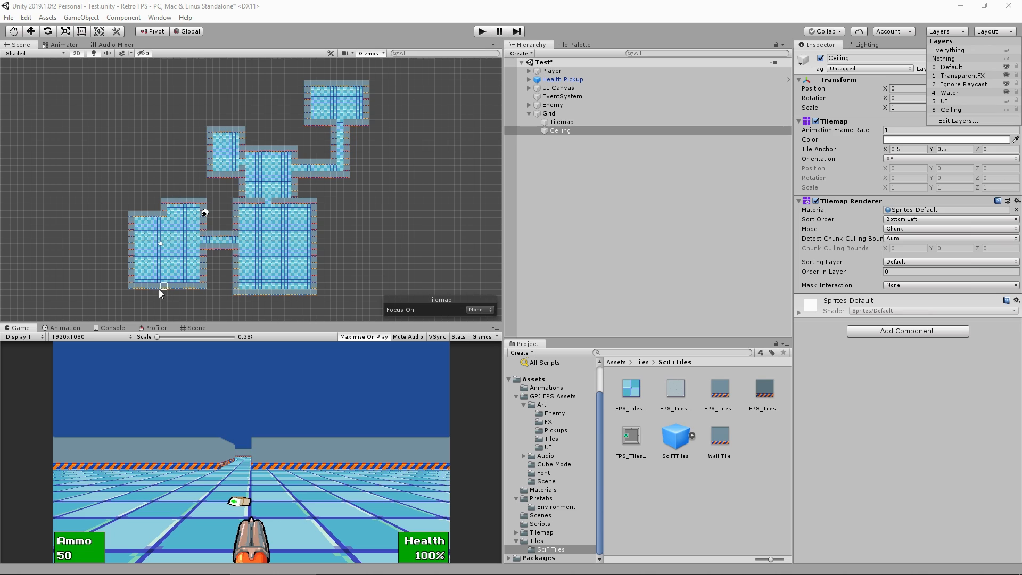
Set the Ceiling tilemap's Z position to -1
click(31, 30)
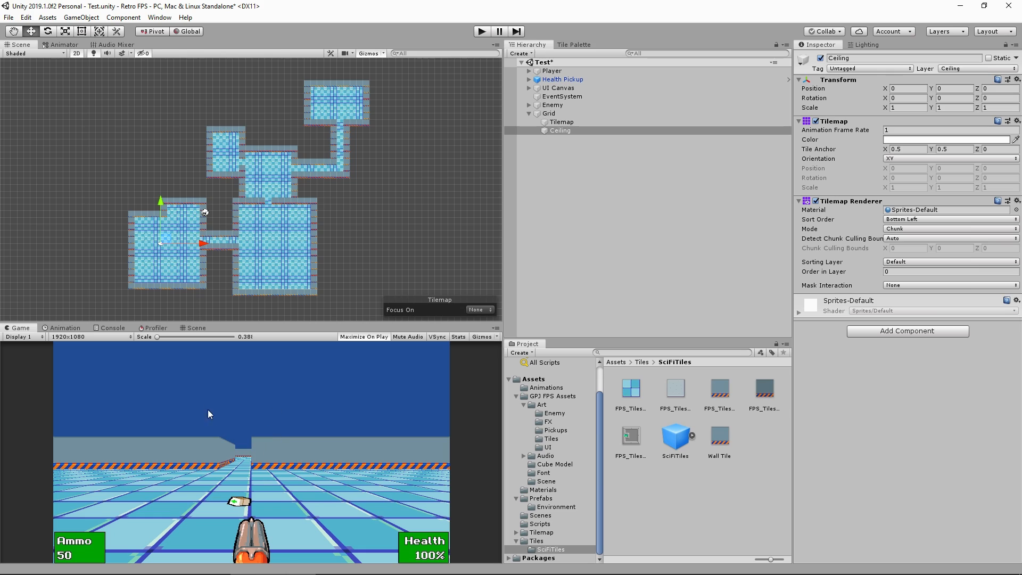
click(564, 130)
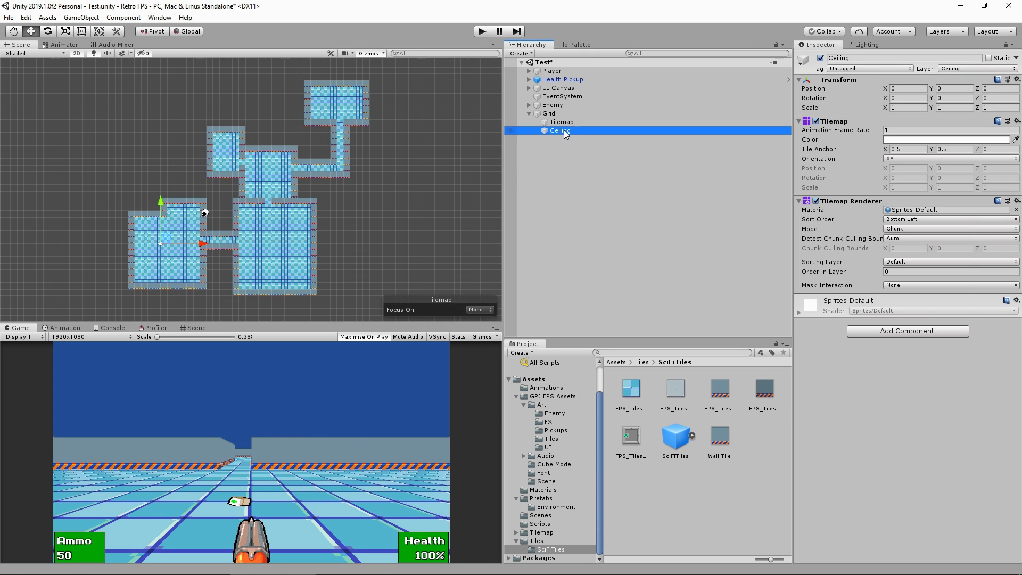
click(954, 88)
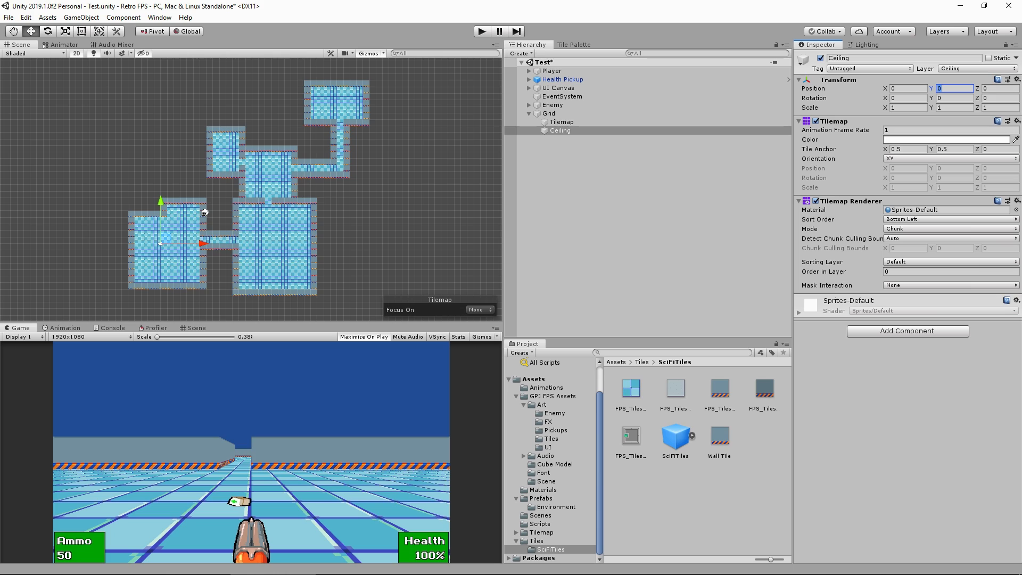
click(1001, 89)
text(-1)
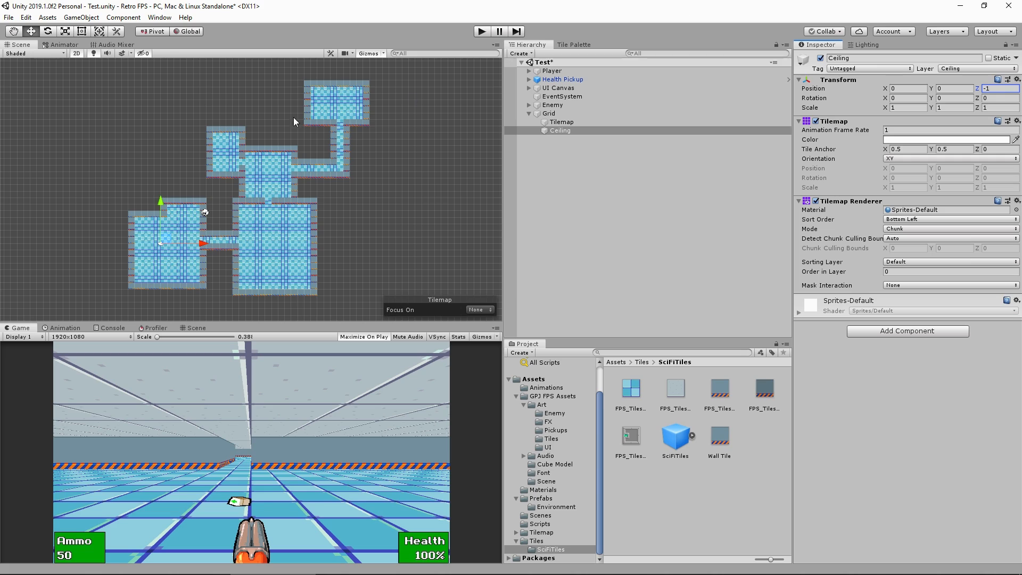
Play-test the roofed level by walking through its rooms and corridors while shooting, and exit play mode
click(481, 32)
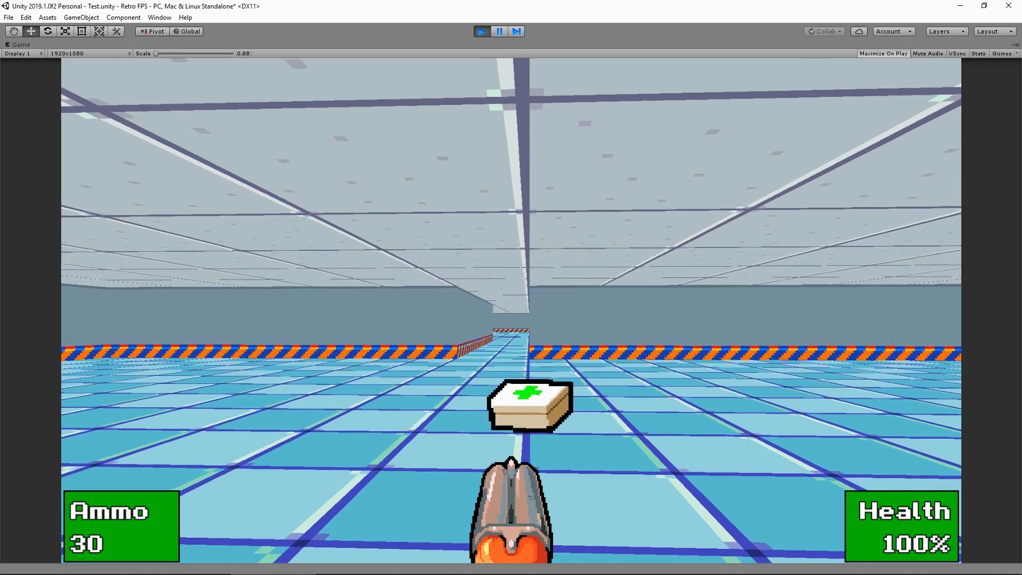
key(w)
key(w)
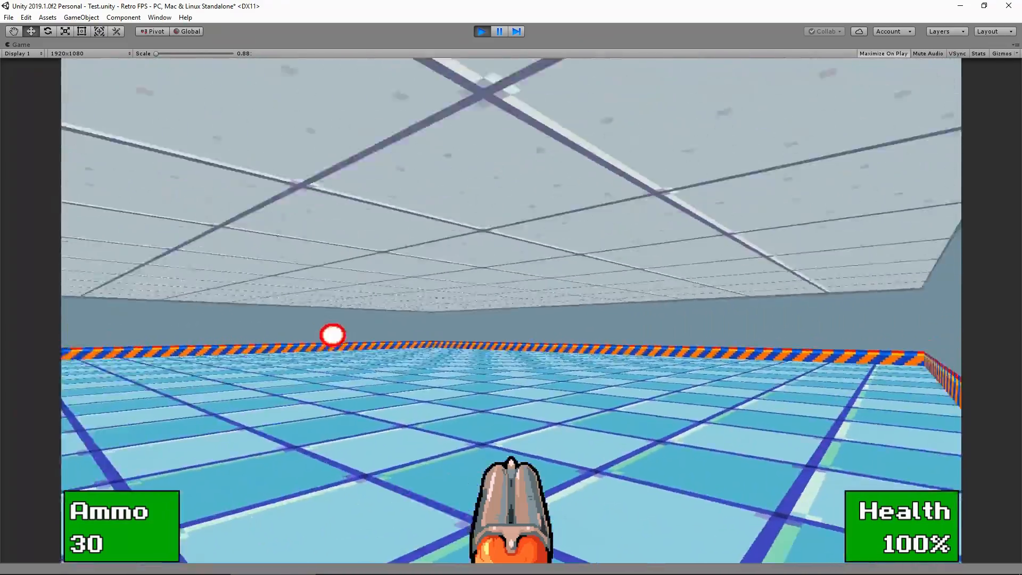
key(w)
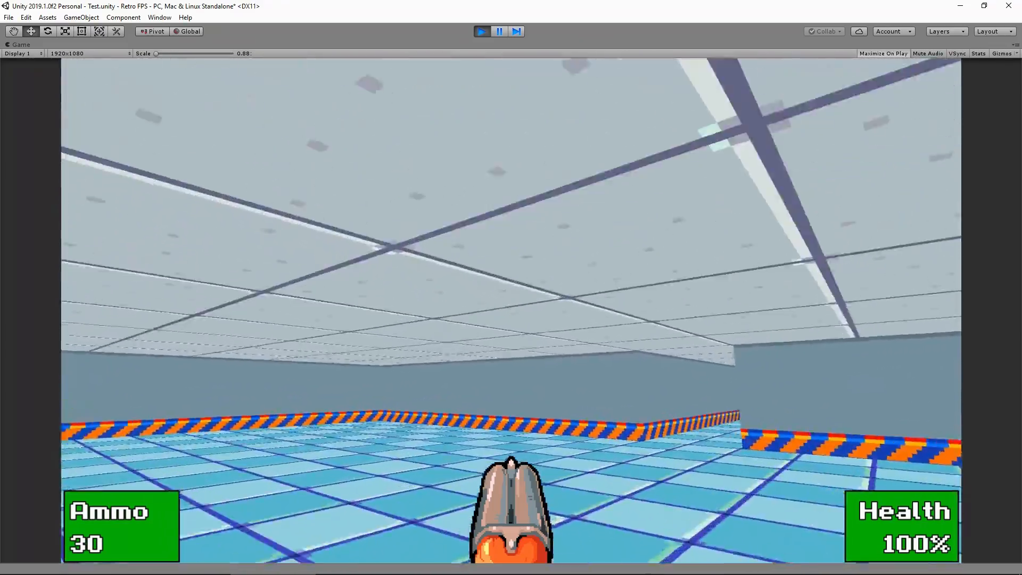
key(w)
click(510, 310)
click(511, 310)
click(510, 311)
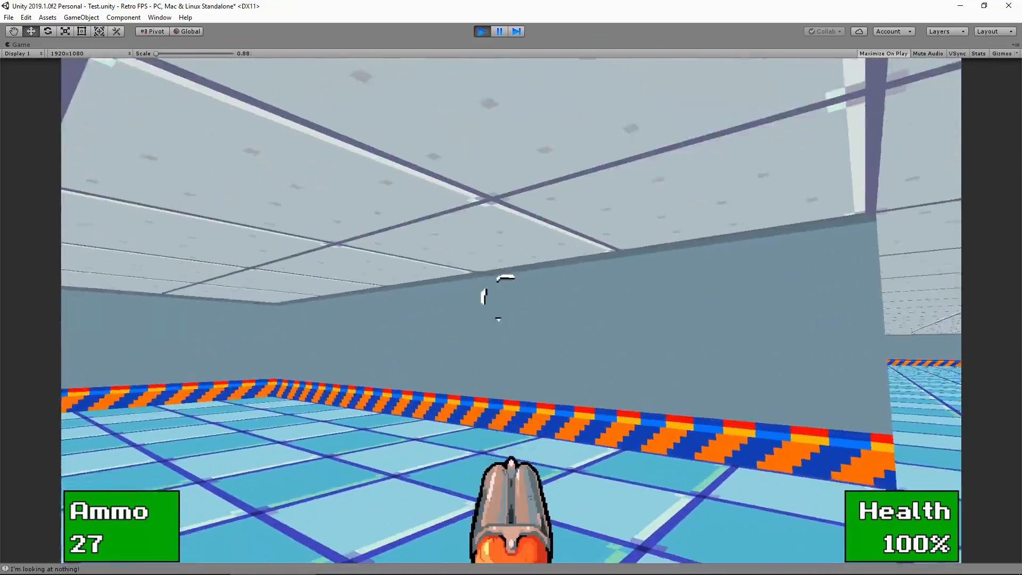
click(511, 310)
click(510, 310)
key(w)
click(511, 310)
click(511, 310)
click(510, 310)
click(511, 310)
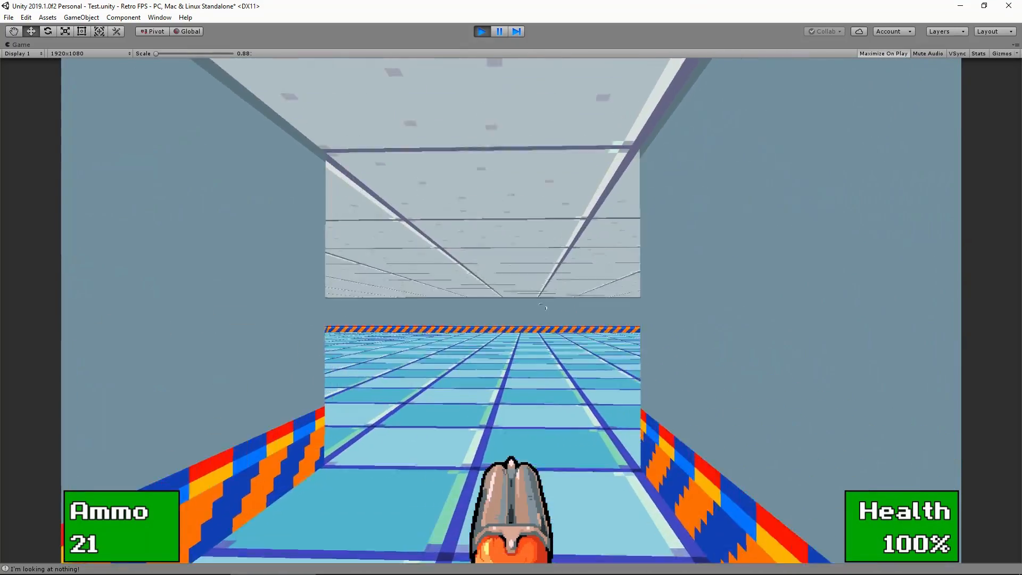
click(511, 310)
click(511, 310)
click(511, 310)
key(w)
click(510, 310)
click(510, 310)
click(511, 311)
click(511, 310)
click(511, 310)
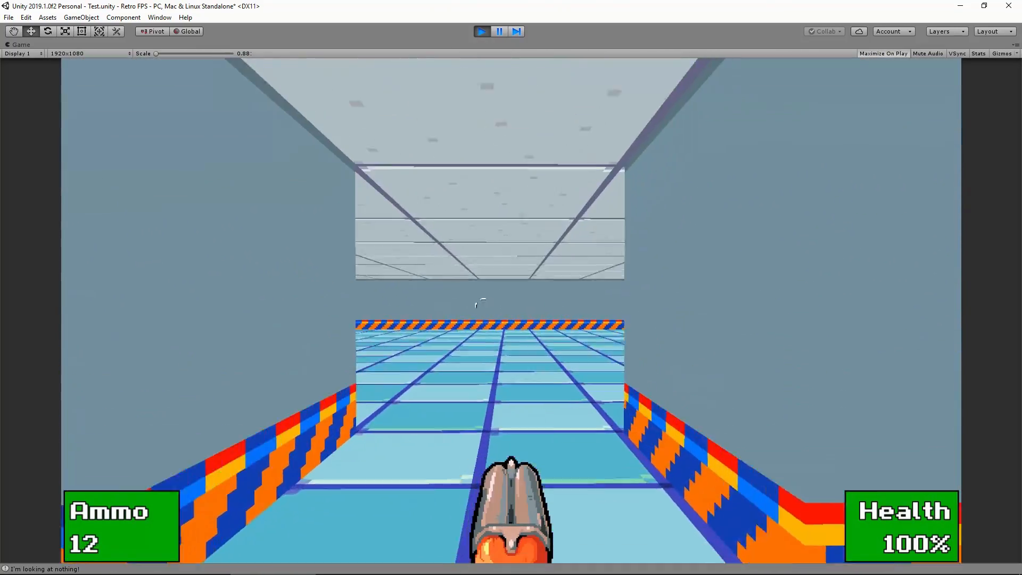
click(511, 310)
key(Escape)
click(487, 30)
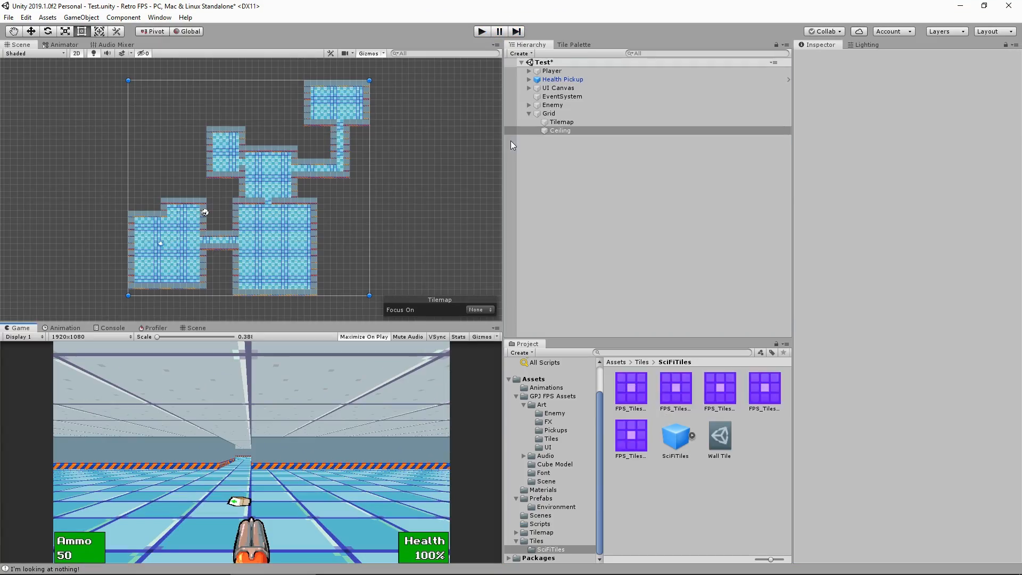
Move the Enemy into the large room and place a duplicate below it at about X 21.43, Y -2.49
click(562, 106)
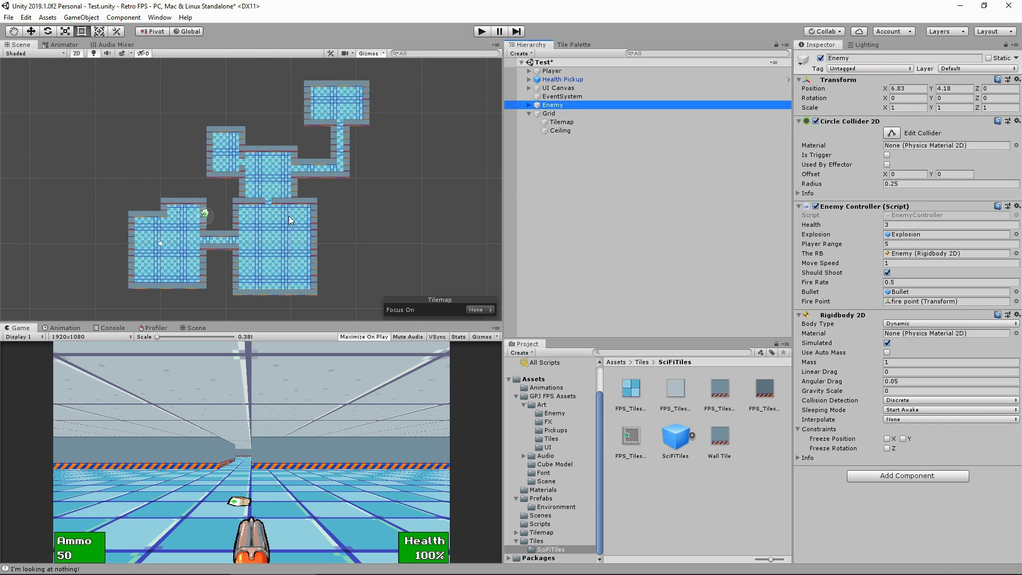
scroll(203, 184, up, 8)
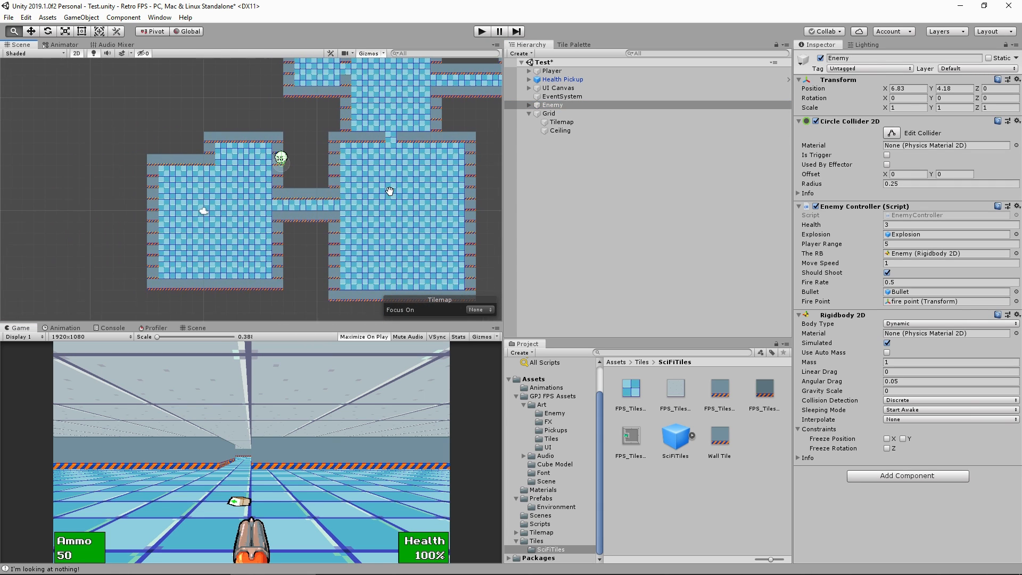
click(31, 31)
drag(289, 159, 461, 238)
key(ctrl+d)
middle_drag(462, 238, 368, 183)
Box-fill a Wall Tile row on the Tilemap across the lower part of the large room, leaving a one-tile doorway
click(574, 44)
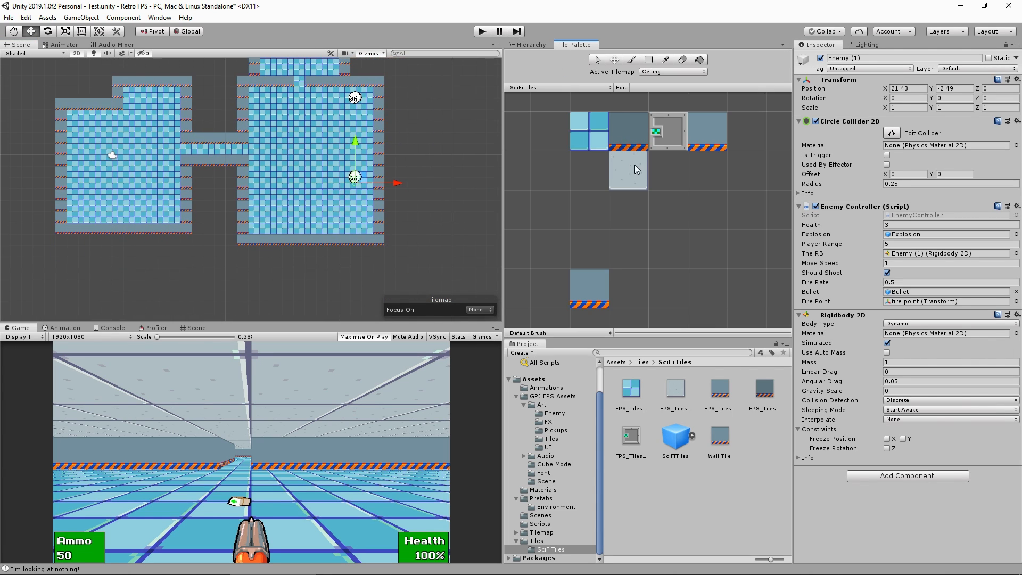
click(595, 291)
click(648, 60)
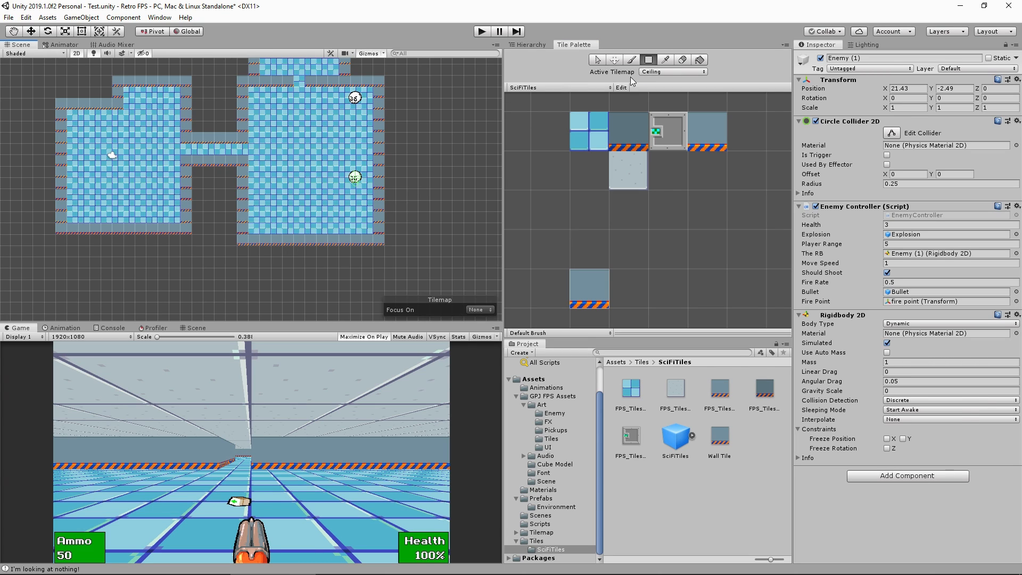
click(673, 72)
click(674, 94)
drag(334, 202, 374, 205)
drag(298, 204, 253, 202)
click(321, 205)
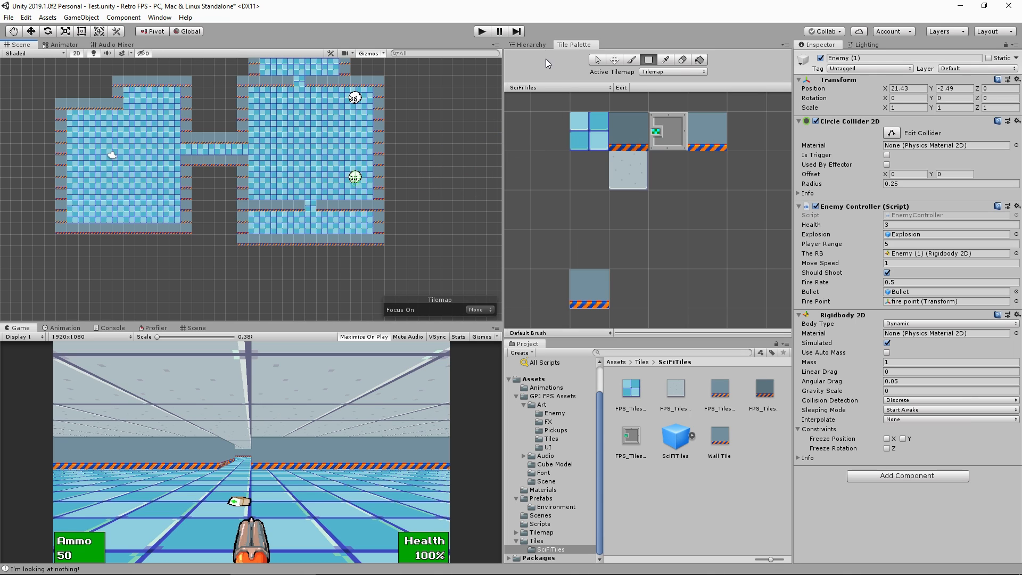
Duplicate the enemy three times, placing one copy in the middle room and two in the upper-right room
click(532, 45)
middle_drag(322, 124, 282, 314)
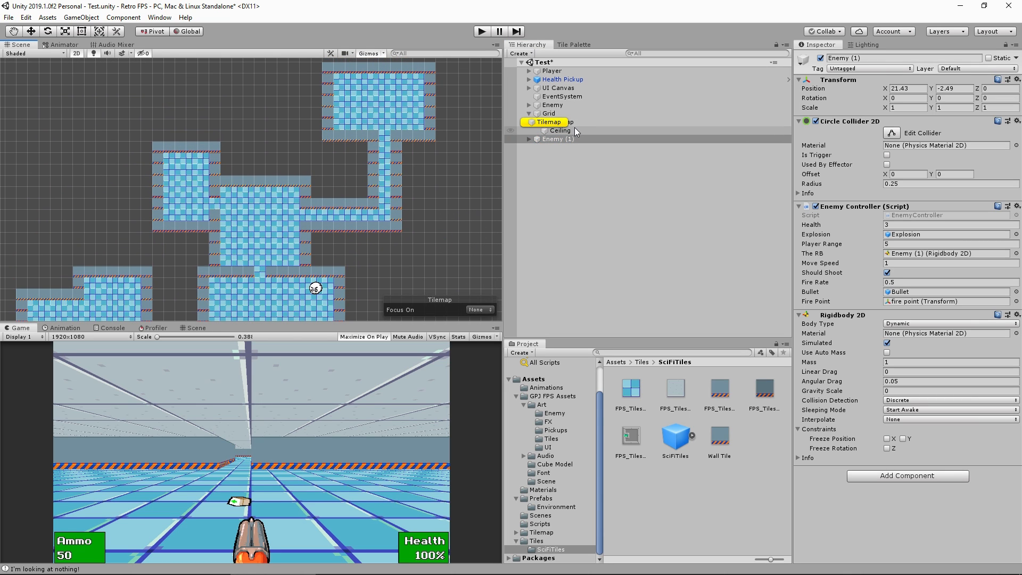
click(37, 32)
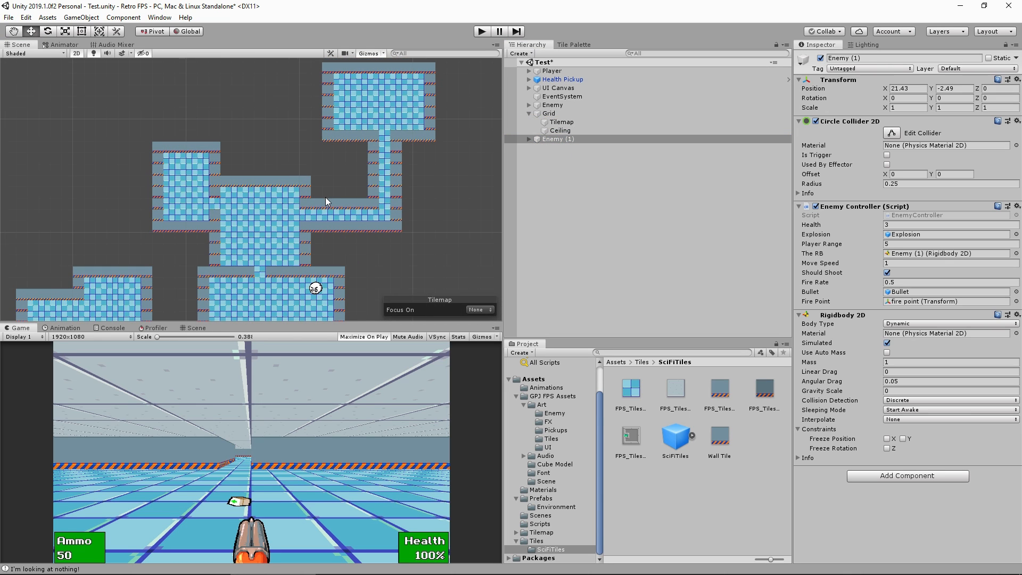
scroll(318, 257, down, 3)
key(ctrl+d)
drag(317, 292, 395, 97)
key(ctrl+d)
key(ctrl+d)
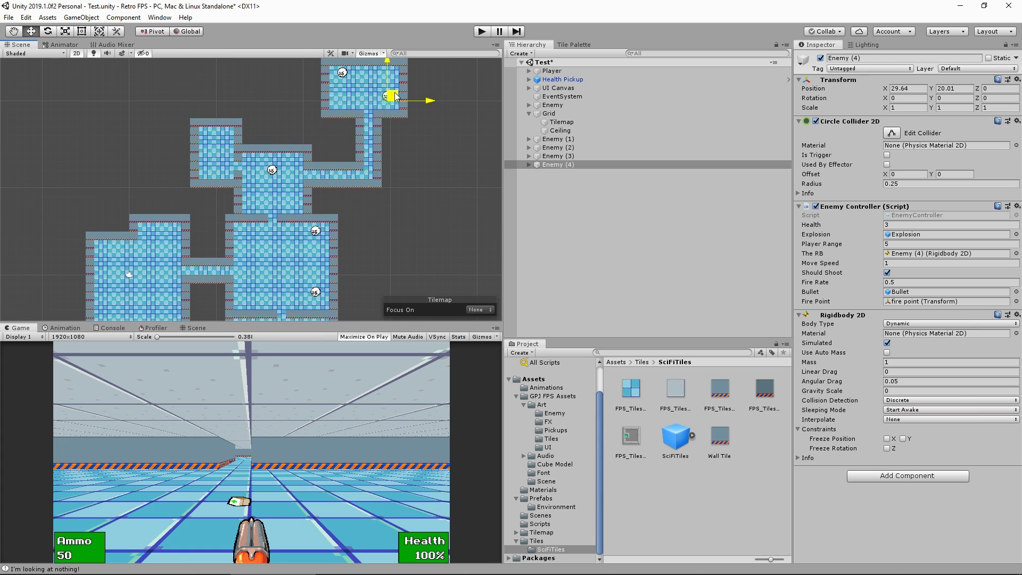
Move the Health Pickup into the small upper-left room at about X 9.89, Y 13.45
click(563, 80)
middle_drag(294, 253, 351, 175)
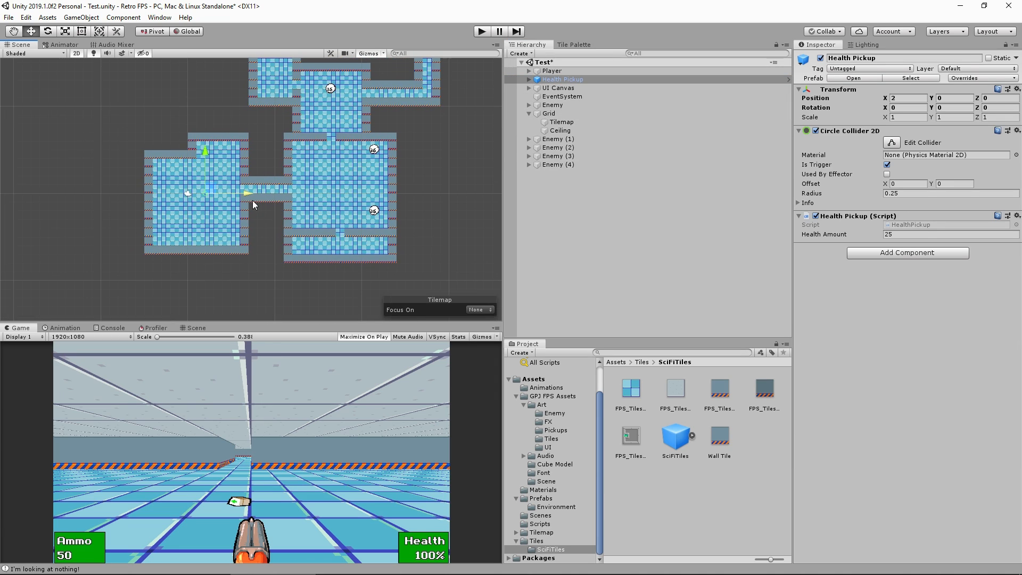
mouse_move(211, 192)
mouse_down()
mouse_move(312, 120)
mouse_move(280, 73)
mouse_up()
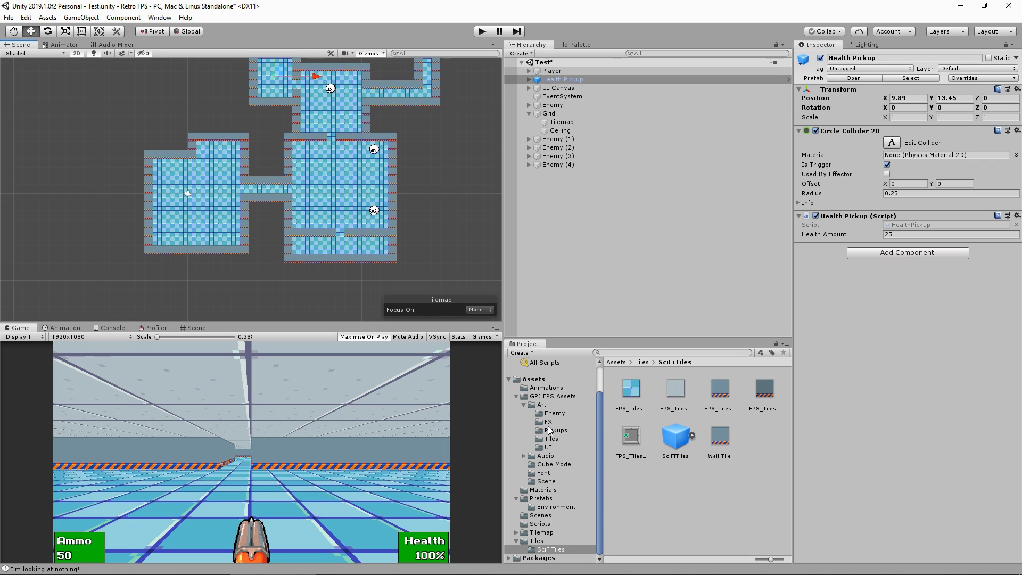
Place an Ammo Pickup and a Health Pickup prefab at opposite ends of the narrow room below the large room
click(546, 497)
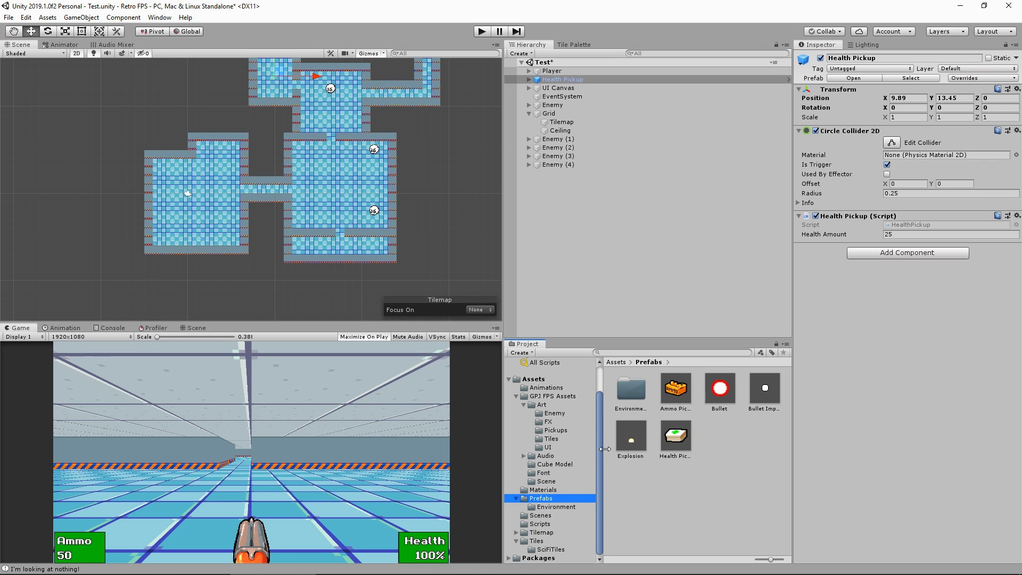
mouse_move(676, 399)
mouse_down()
mouse_move(299, 258)
mouse_move(309, 245)
mouse_up()
mouse_move(667, 440)
mouse_down()
mouse_move(384, 240)
mouse_move(374, 245)
mouse_up()
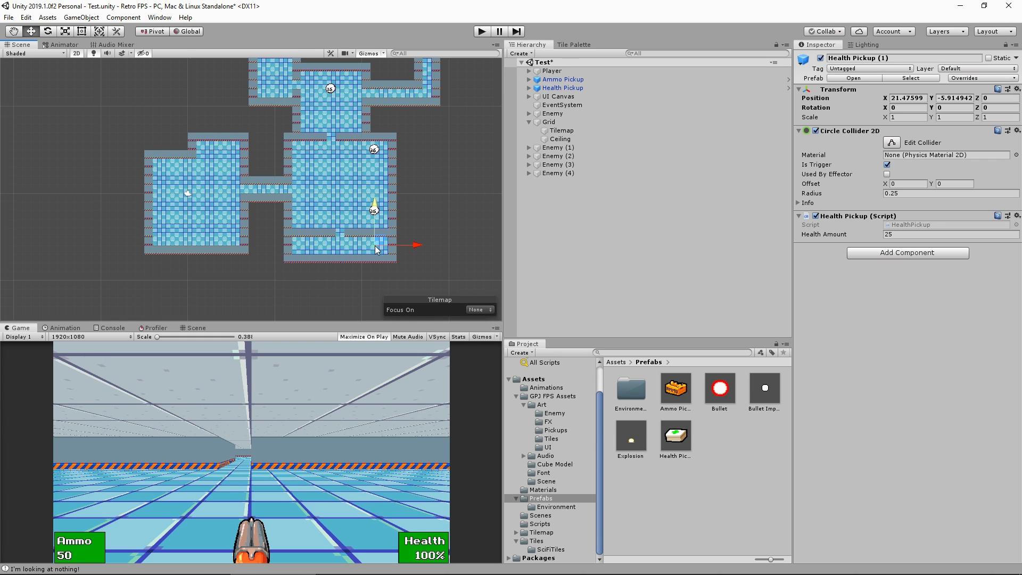
Start a play test, advance into the large room and shoot the two skull enemies there
click(477, 32)
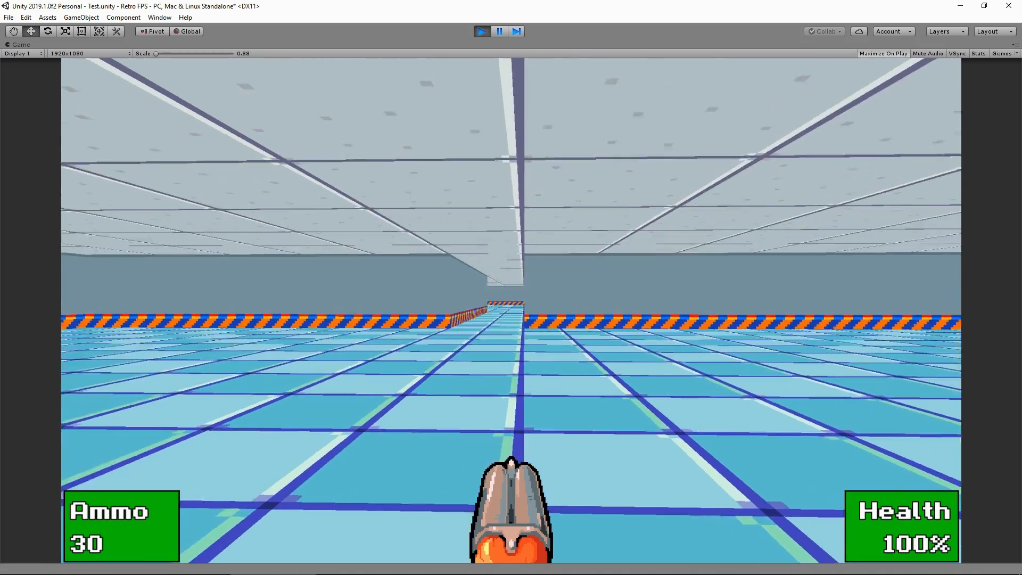
key(w)
key(w)
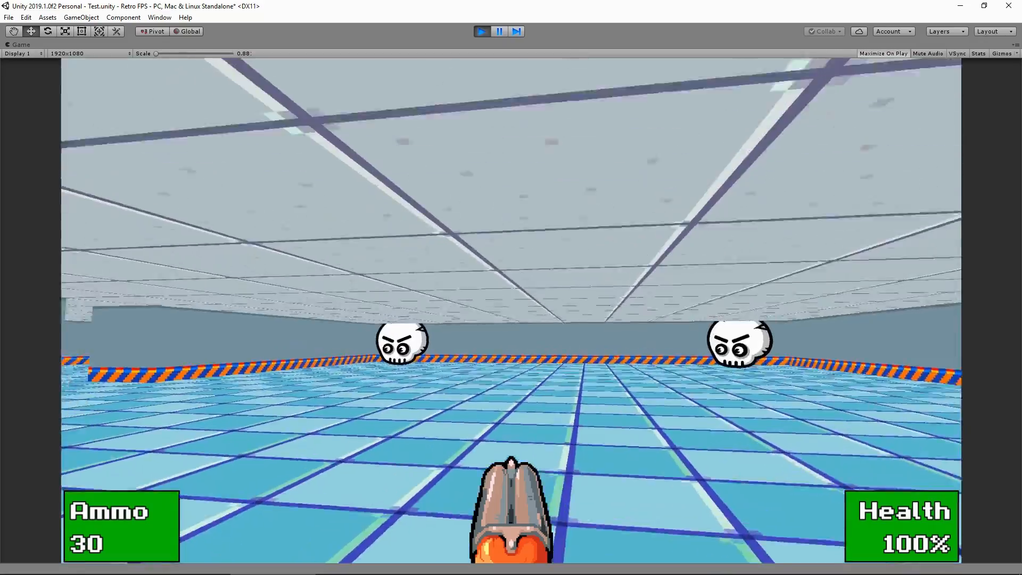
click(511, 310)
key(w)
click(511, 310)
click(511, 310)
click(511, 310)
click(511, 310)
click(511, 310)
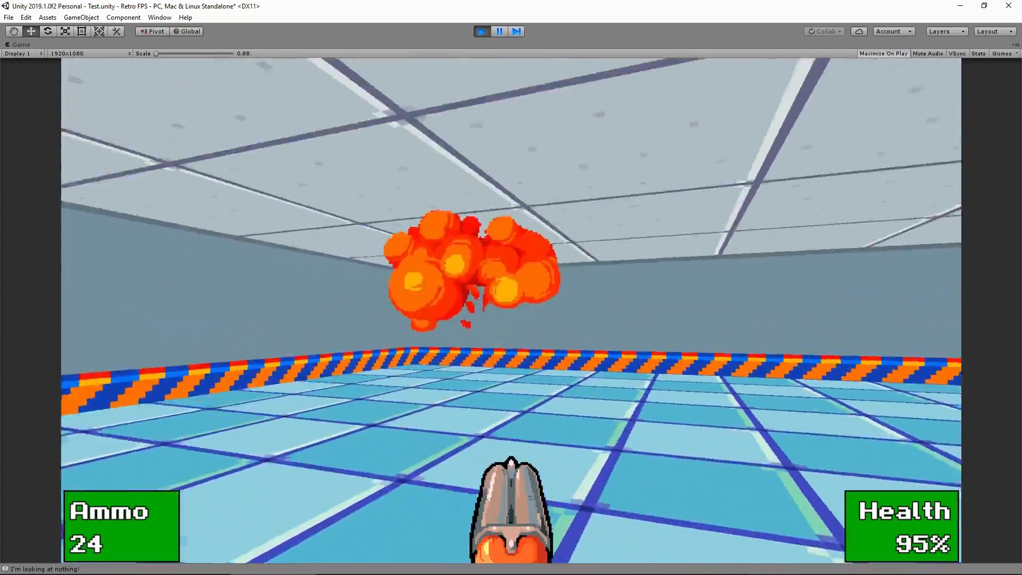
click(511, 310)
click(510, 310)
click(511, 310)
click(511, 310)
click(511, 310)
Walk into the narrow room beside the large room and collect the health and ammo pickups at its ends
key(w)
key(w)
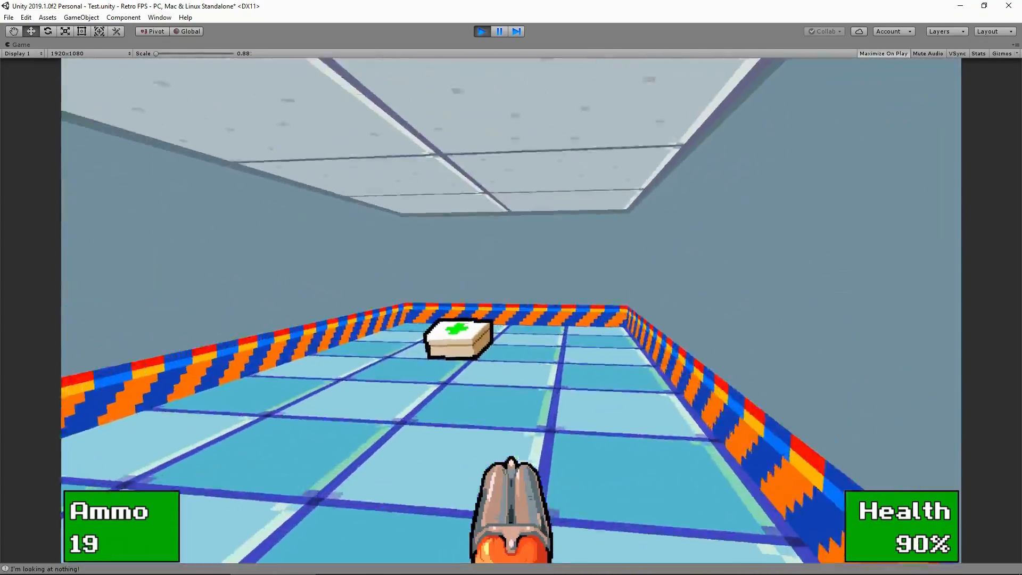
key(w)
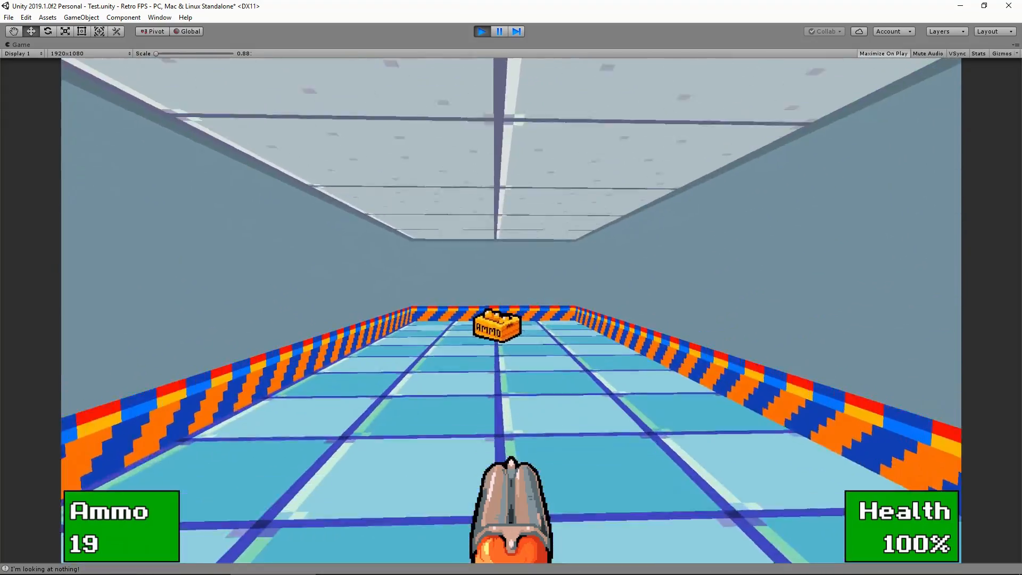
key(w)
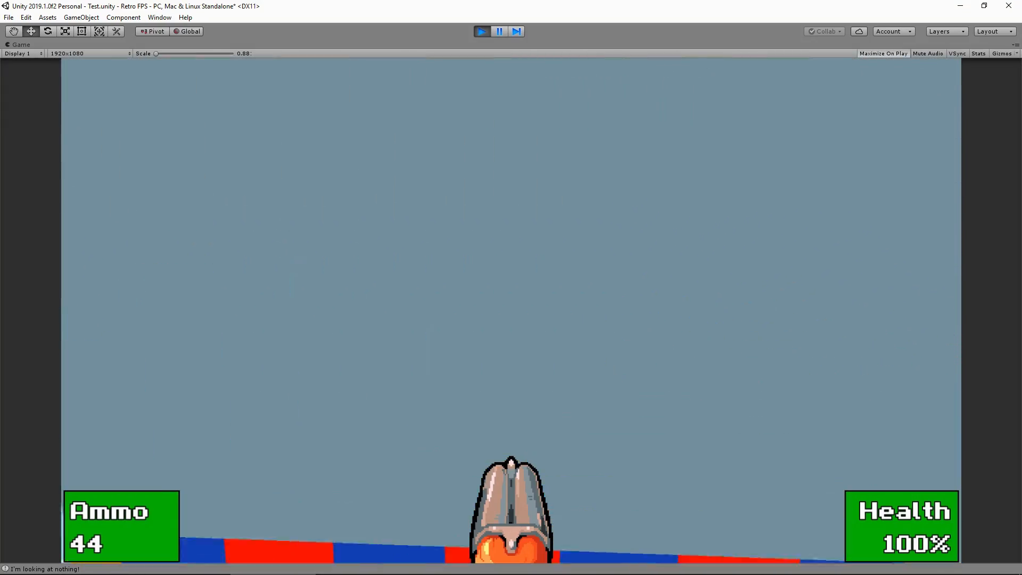
Head back through the large room, shoot the enemy beyond the doorway and approach the room with the other health pickup
key(w)
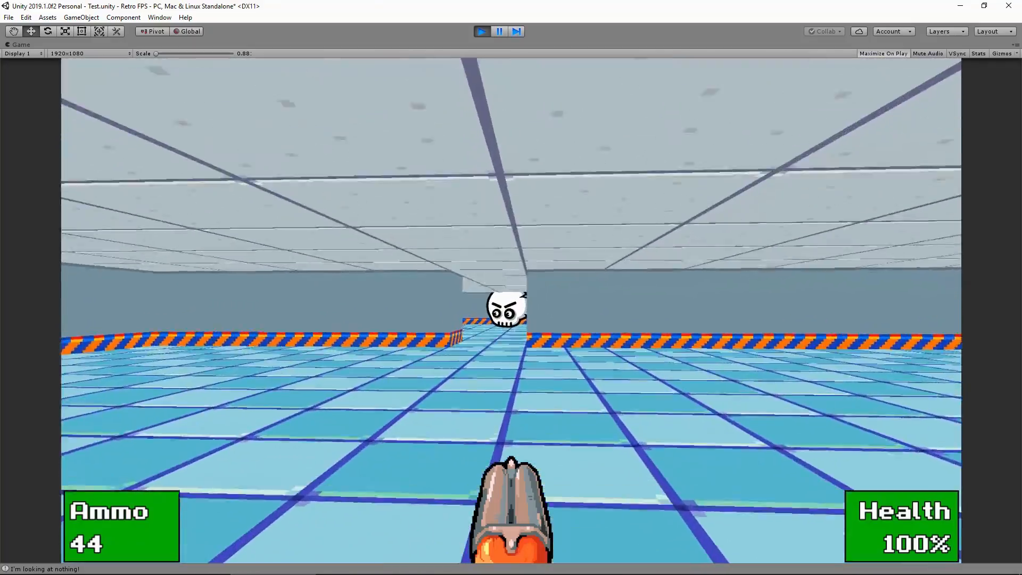
click(510, 310)
click(511, 311)
key(w)
key(w)
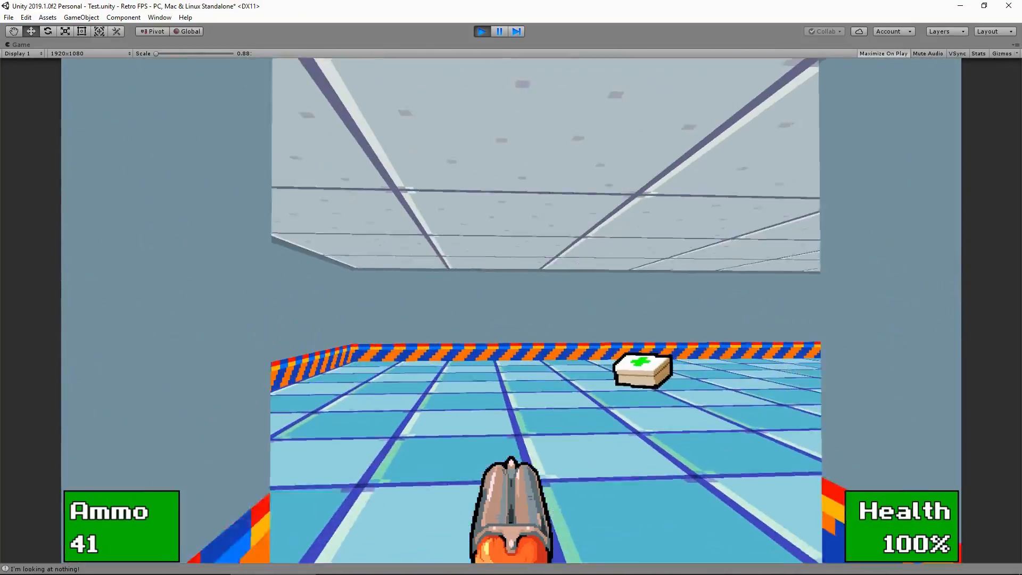
Walk along the narrow corridors to the next enemy room and back away from the enemy's shot
key(w)
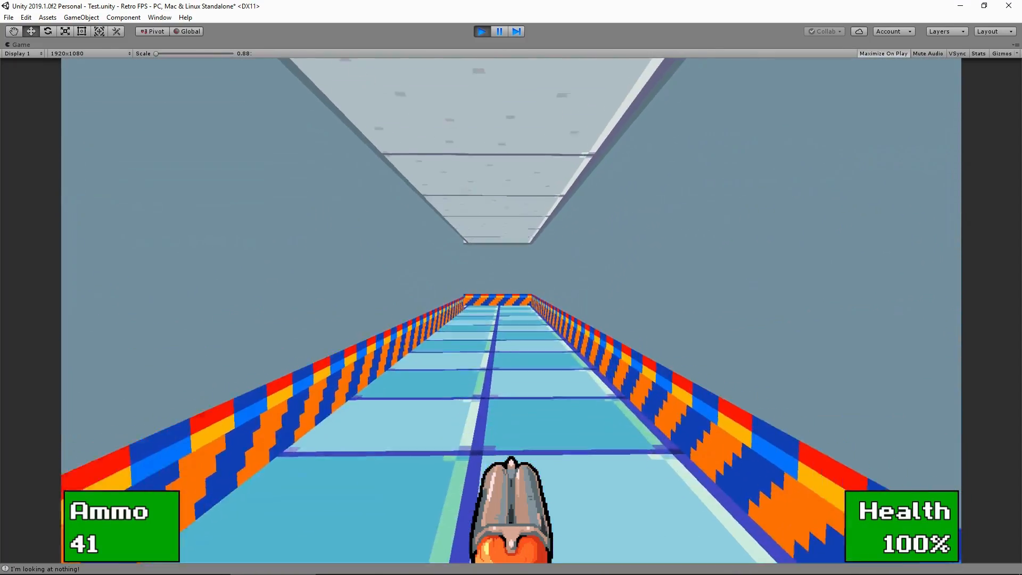
key(w)
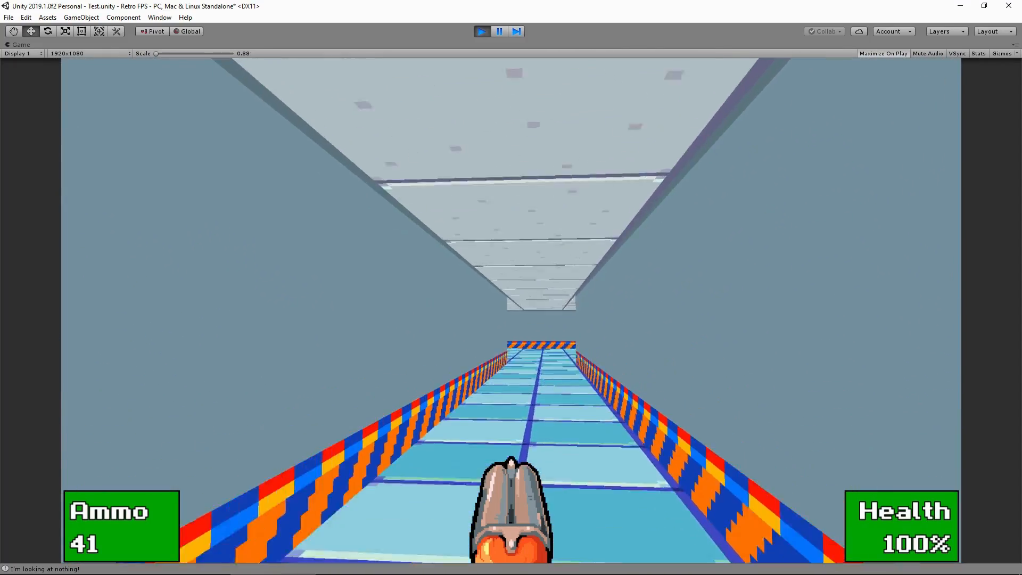
key(w)
key(s)
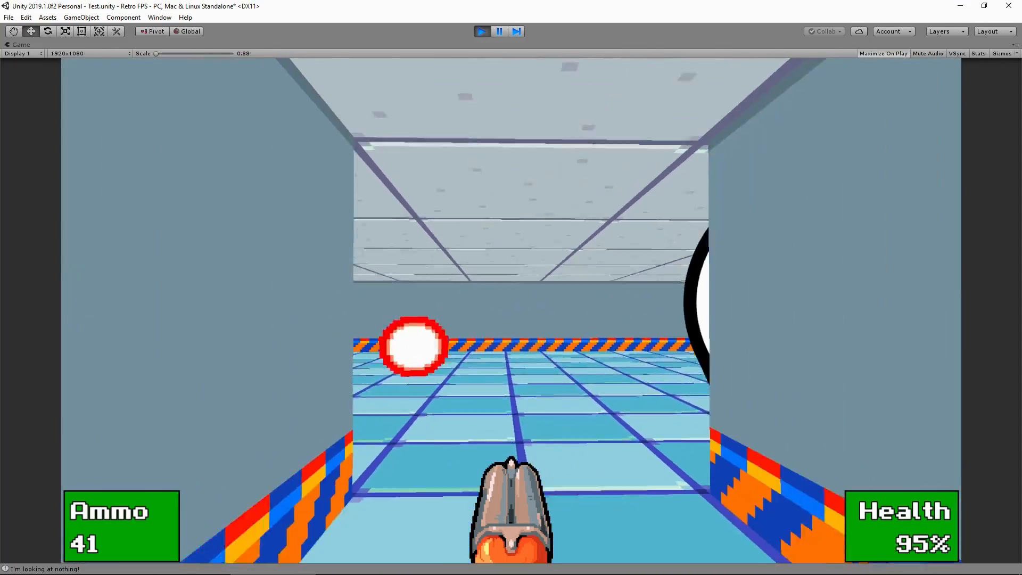
Walk back through the corridors and rooms to check the walls and ceiling, and end the play test
key(w)
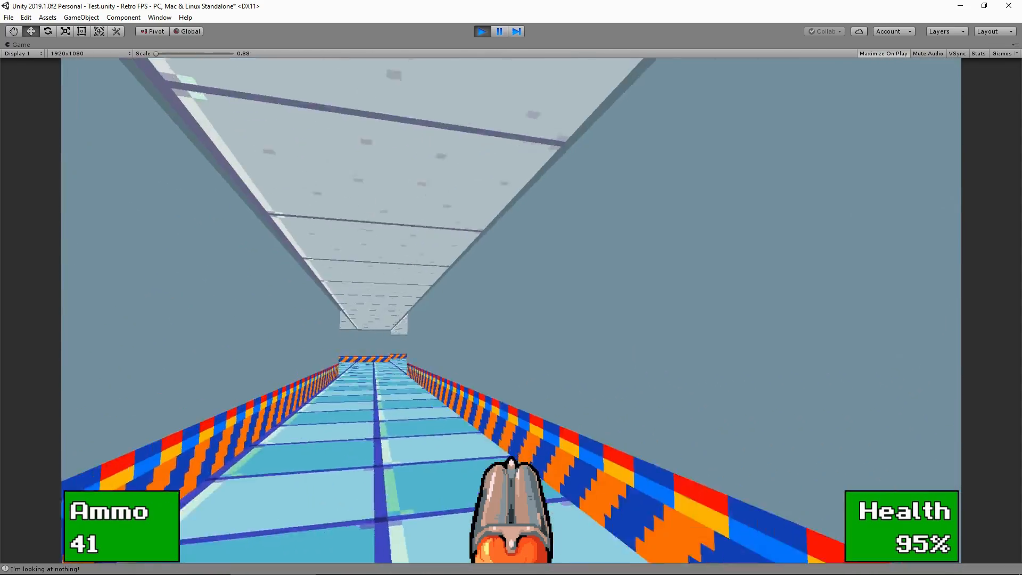
key(w)
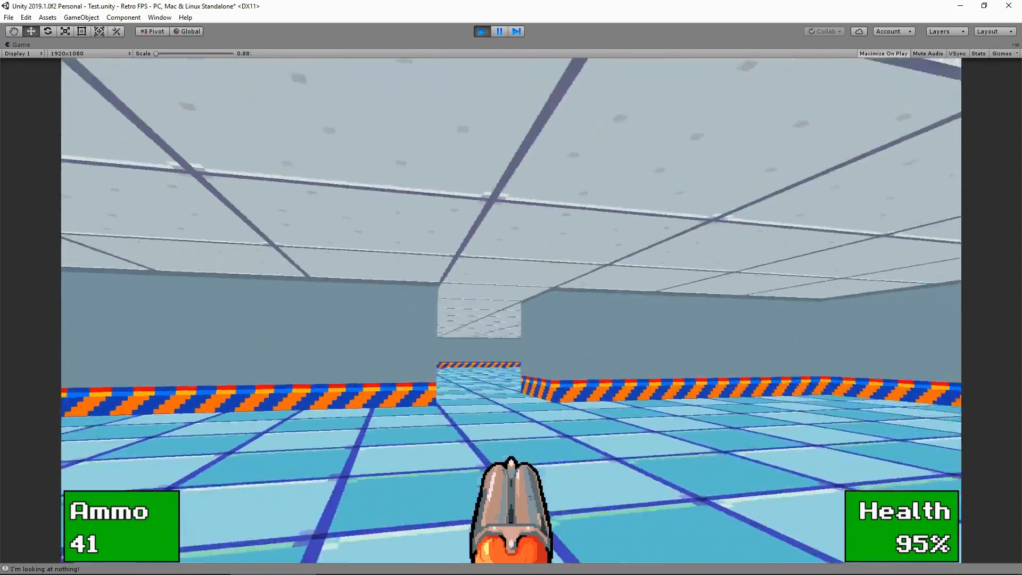
key(w)
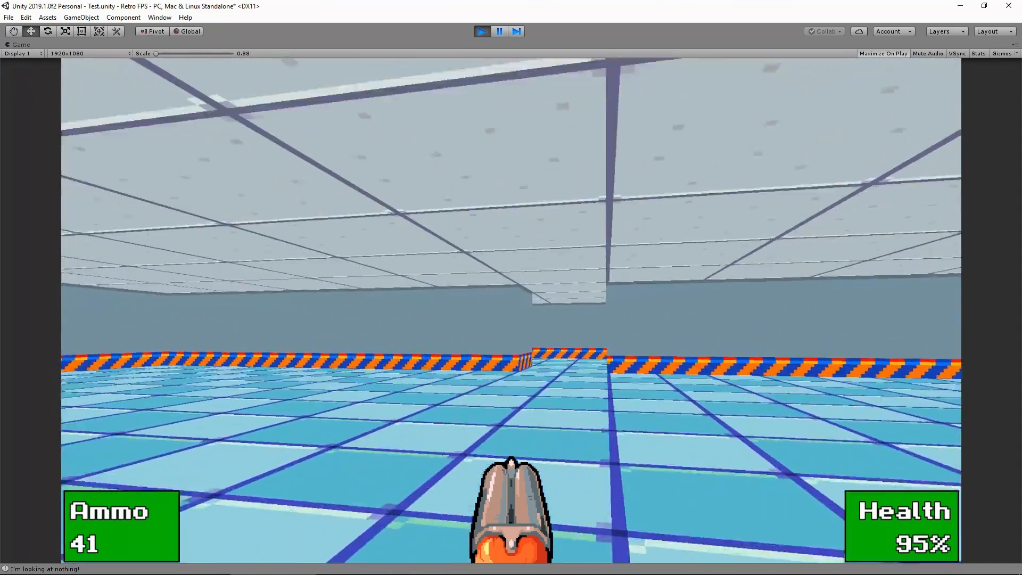
key(w)
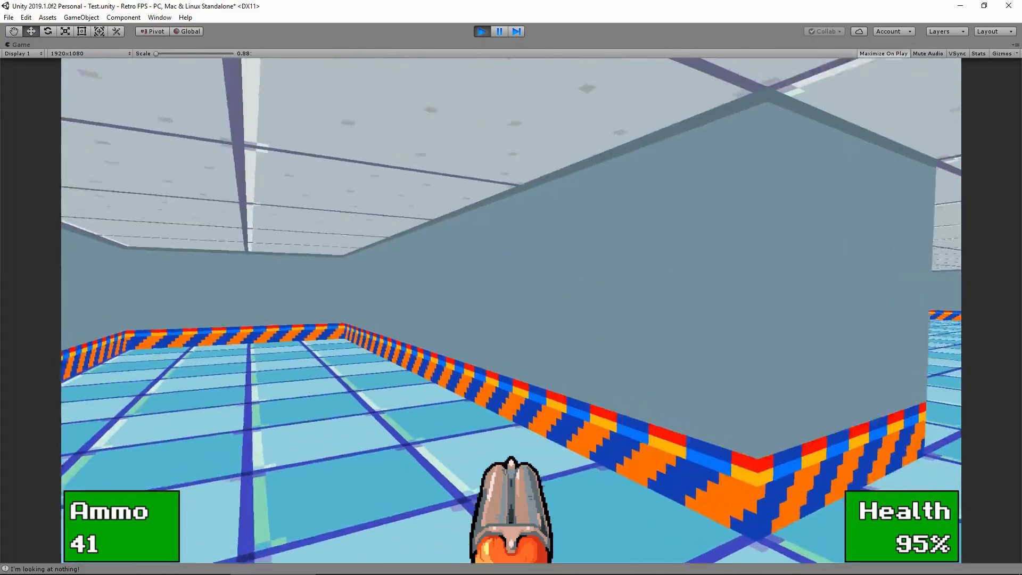
key(w)
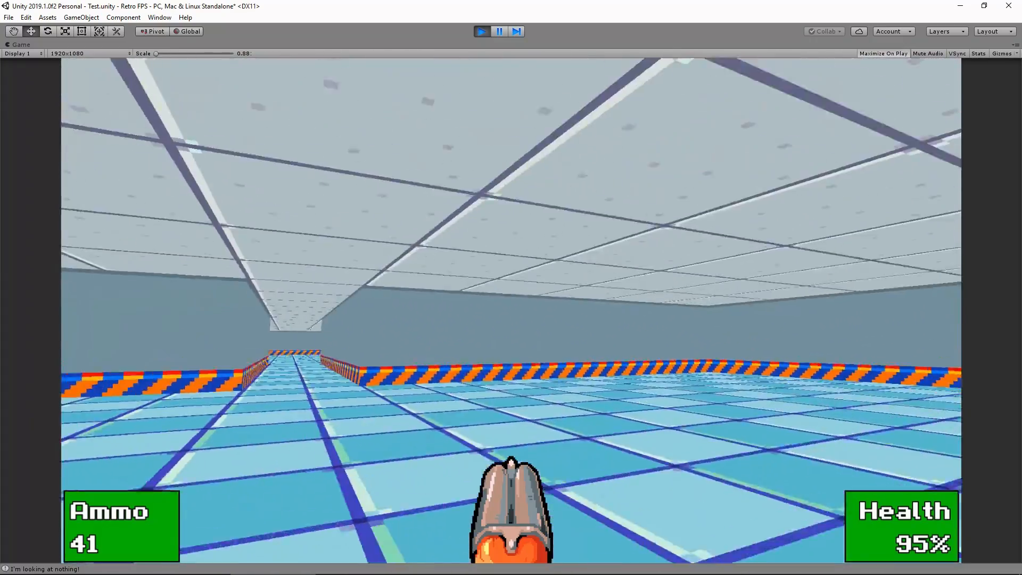
key(w)
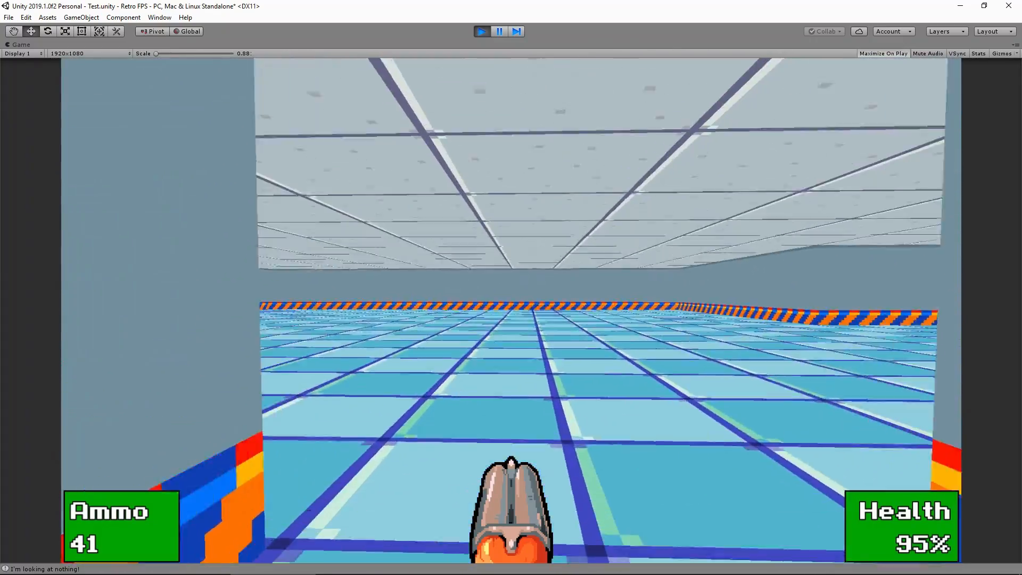
key(w)
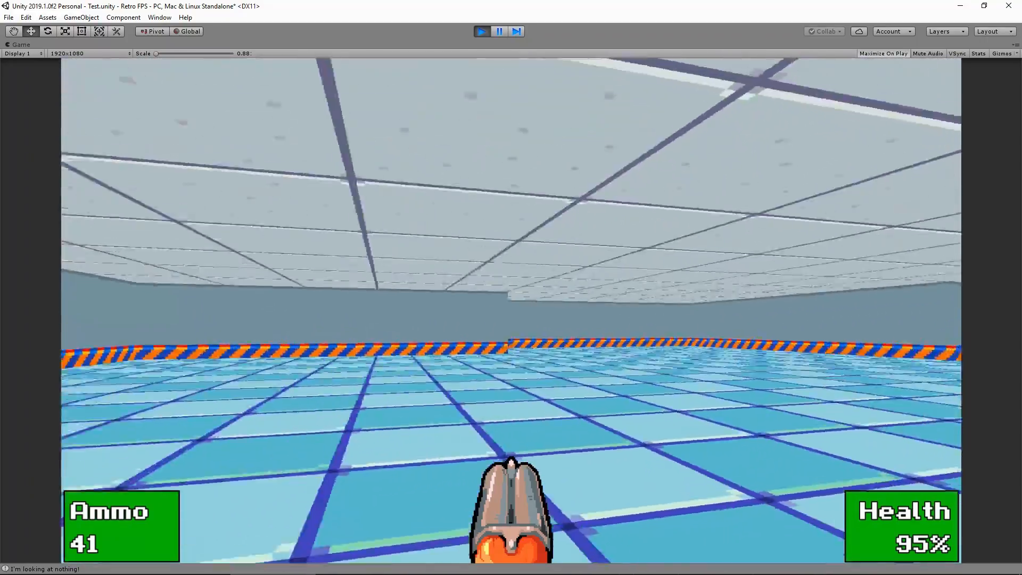
key(w)
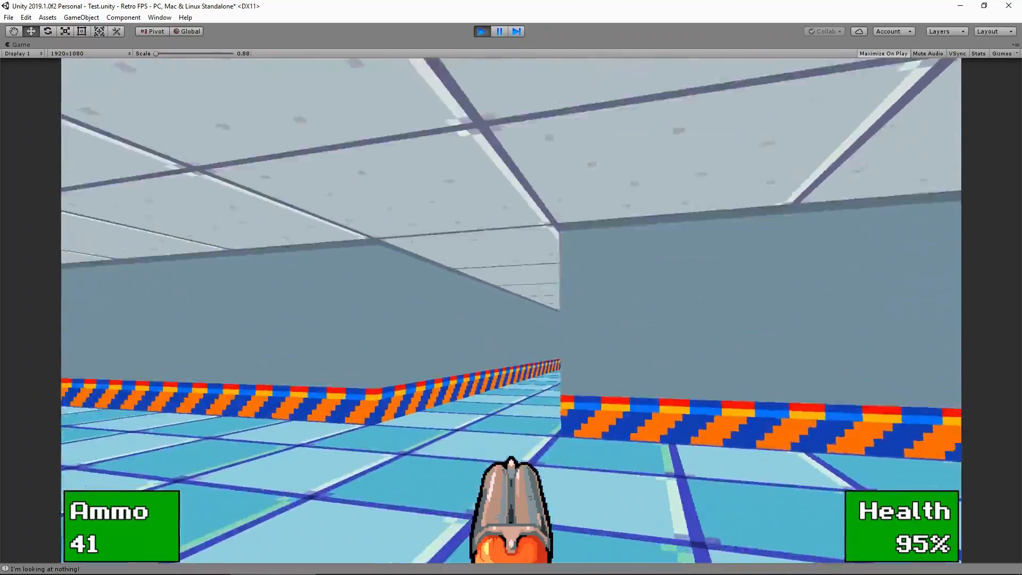
key(w)
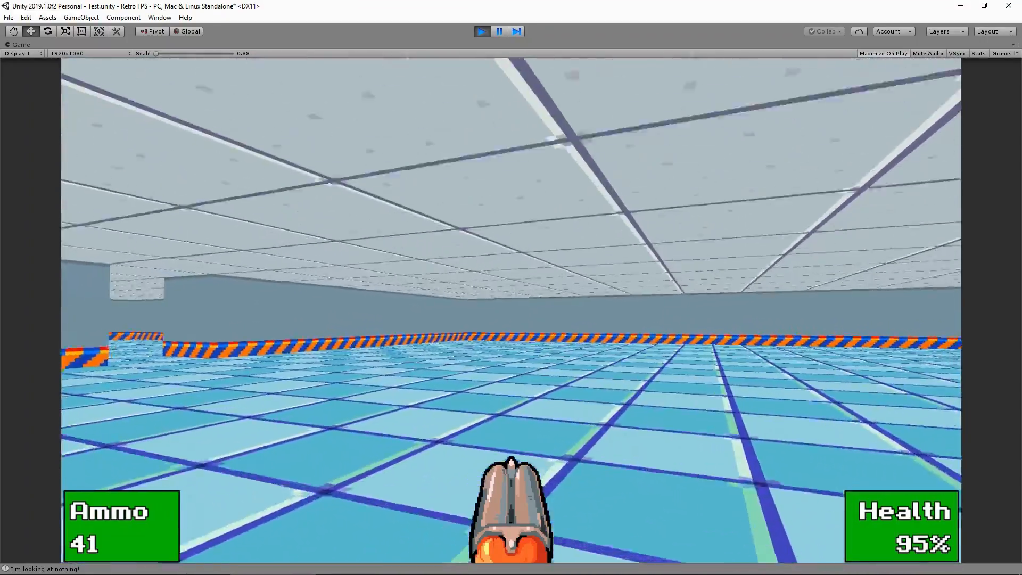
key(Escape)
click(482, 31)
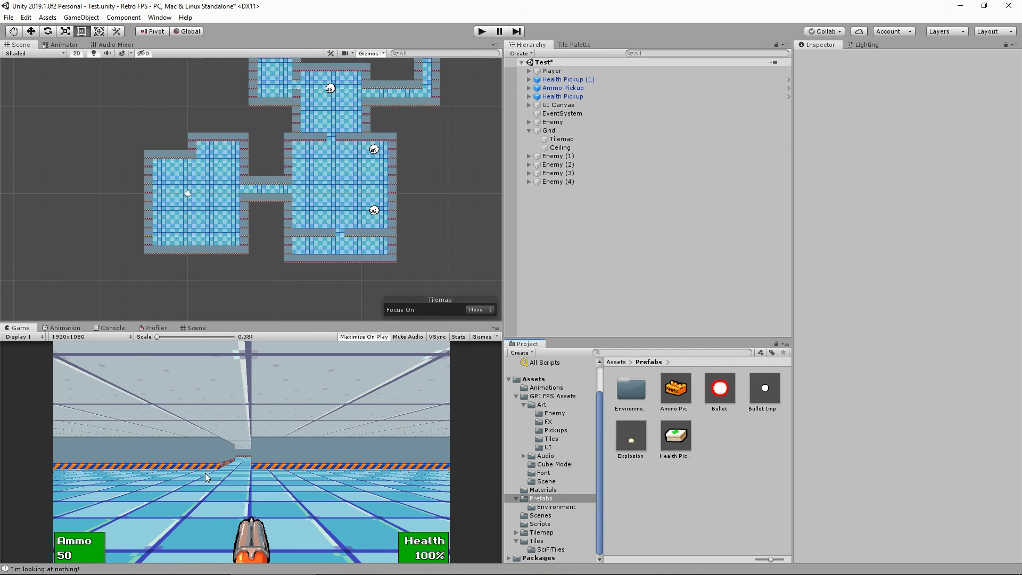
Play the level again, inspect the wall shading from the starting room through to the enemy room, and stop playing
click(481, 32)
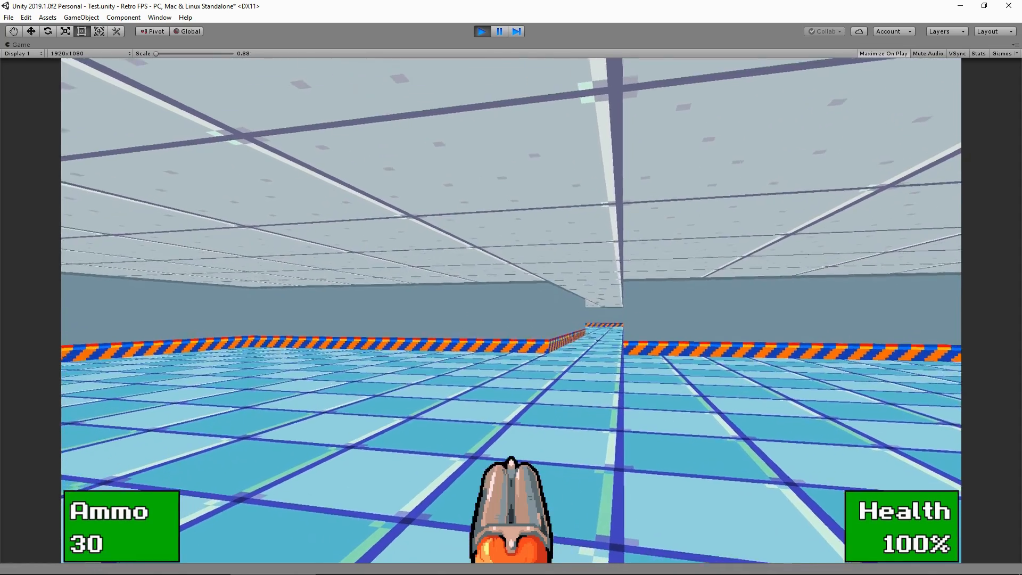
key(w)
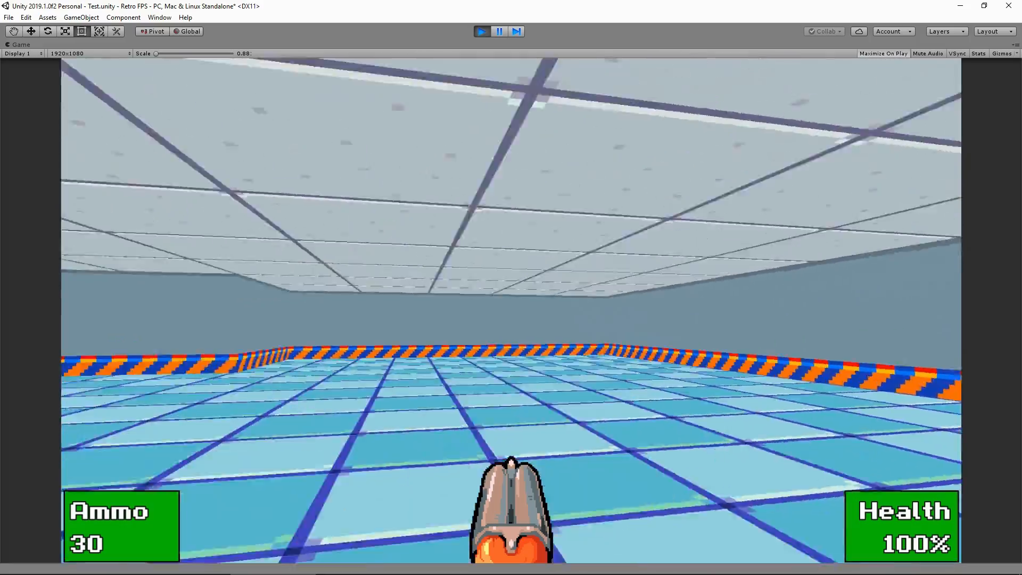
key(w)
key(s)
key(w)
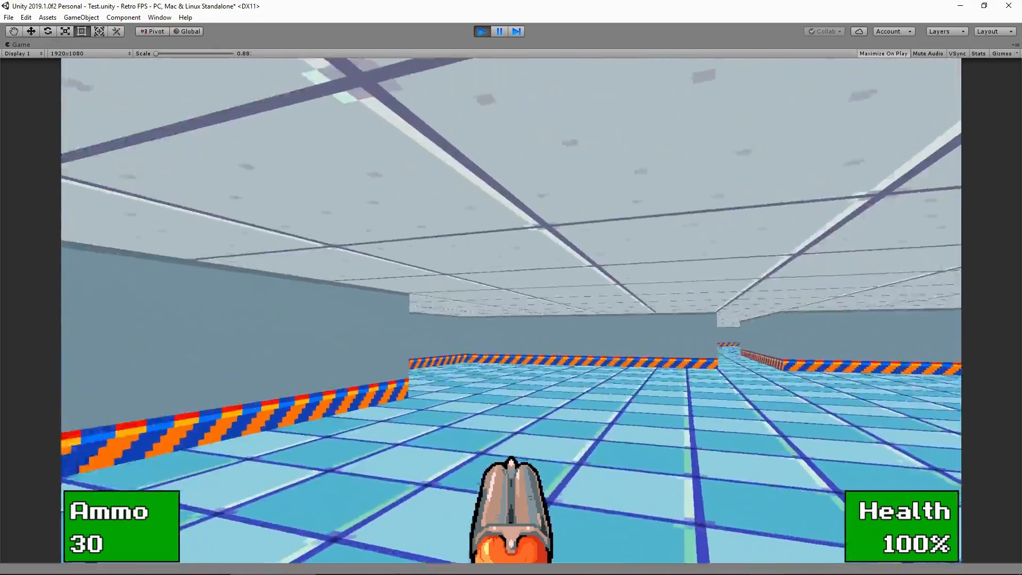
key(w)
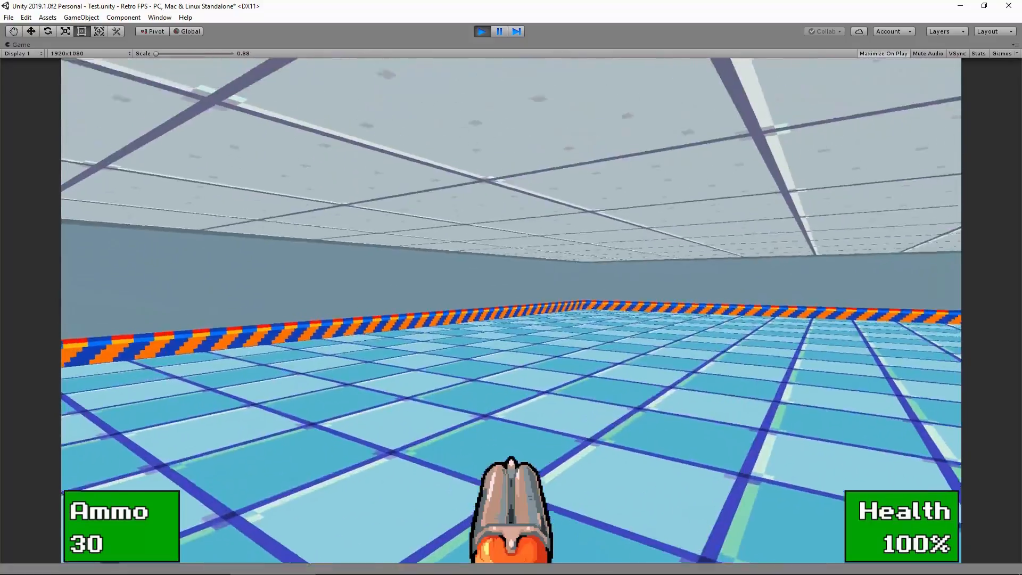
key(w)
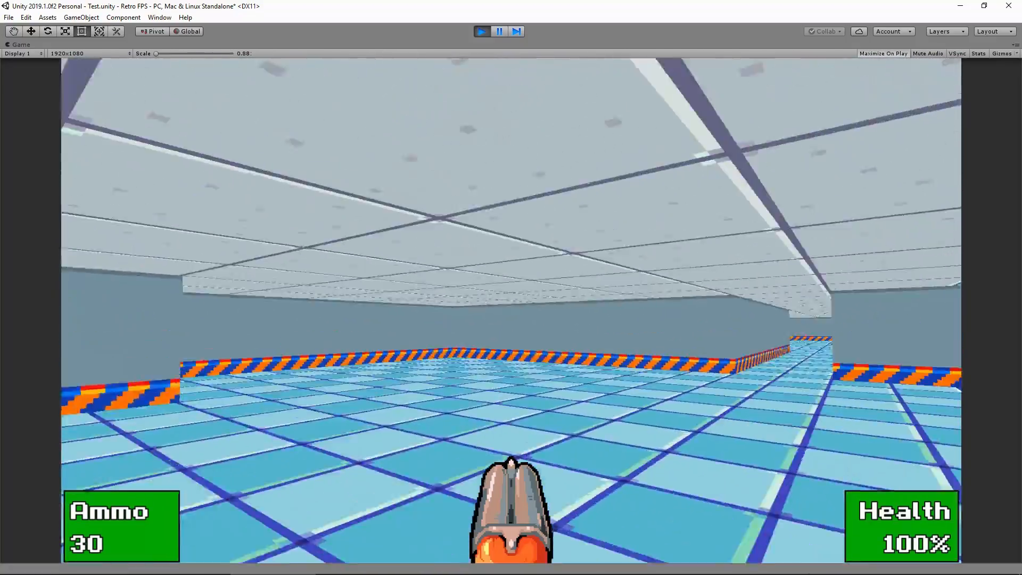
key(w)
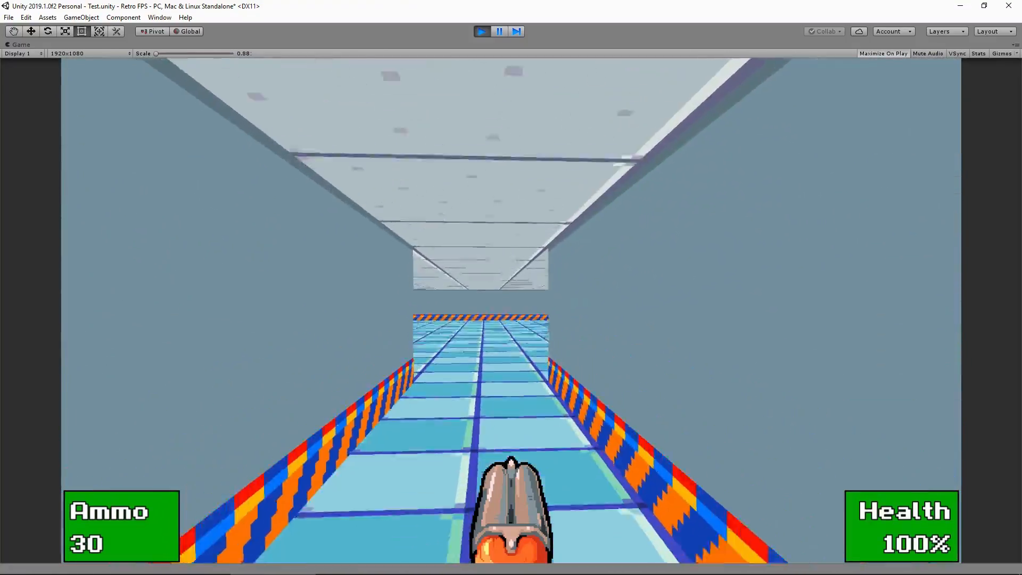
key(w)
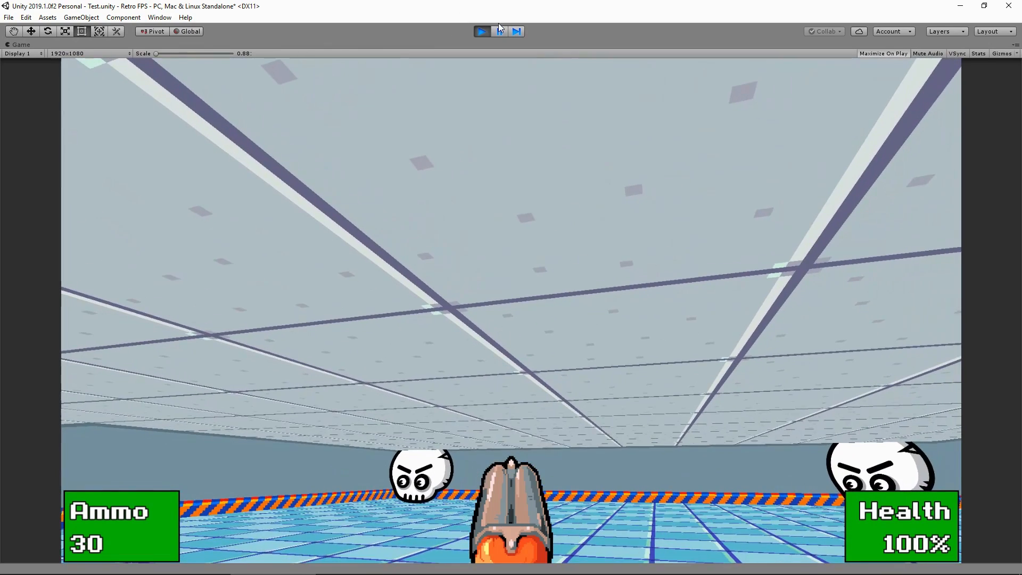
click(482, 31)
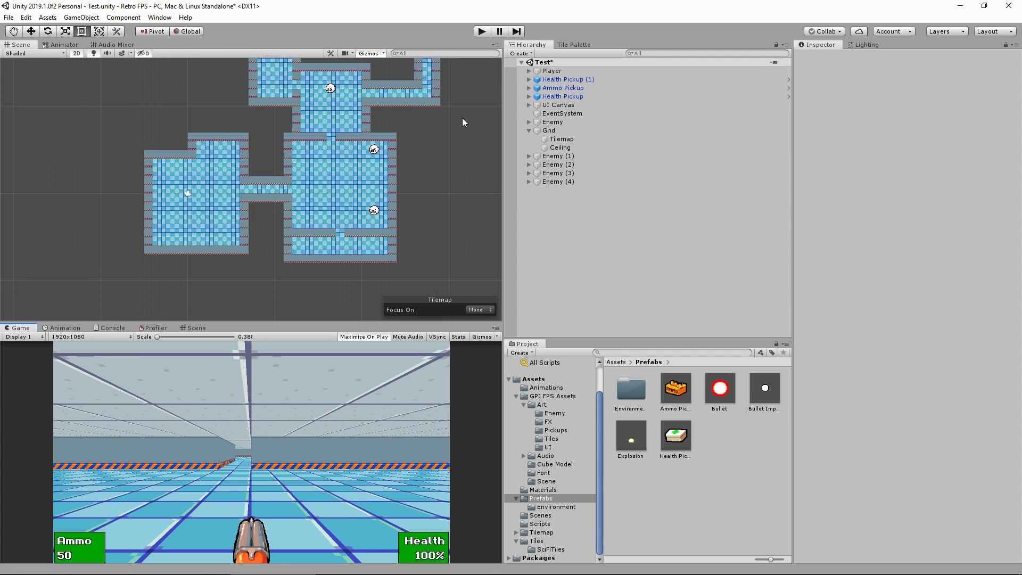
Inspect the material slots in the 4 Side Cube model's import settings
click(545, 472)
click(544, 464)
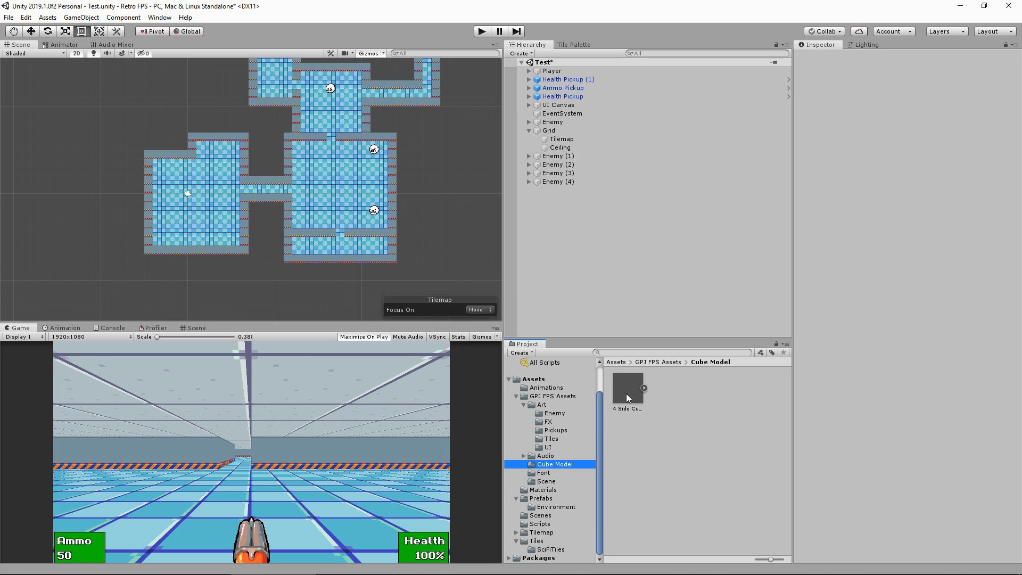
click(644, 388)
click(643, 388)
click(632, 391)
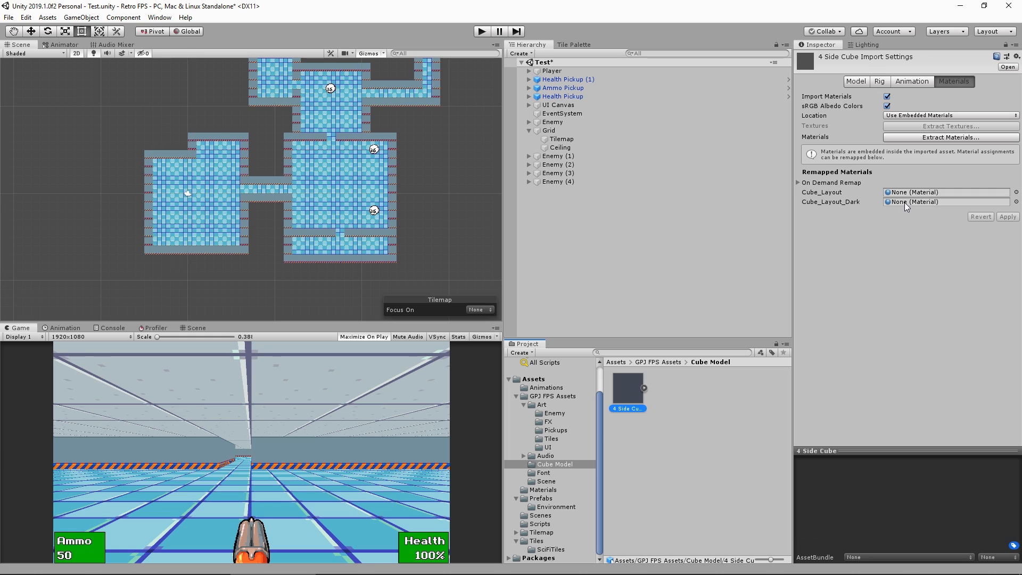
Open the Wall prefab for editing and expand the Mesh Renderer's Materials list on its 4 Side Cube
click(558, 505)
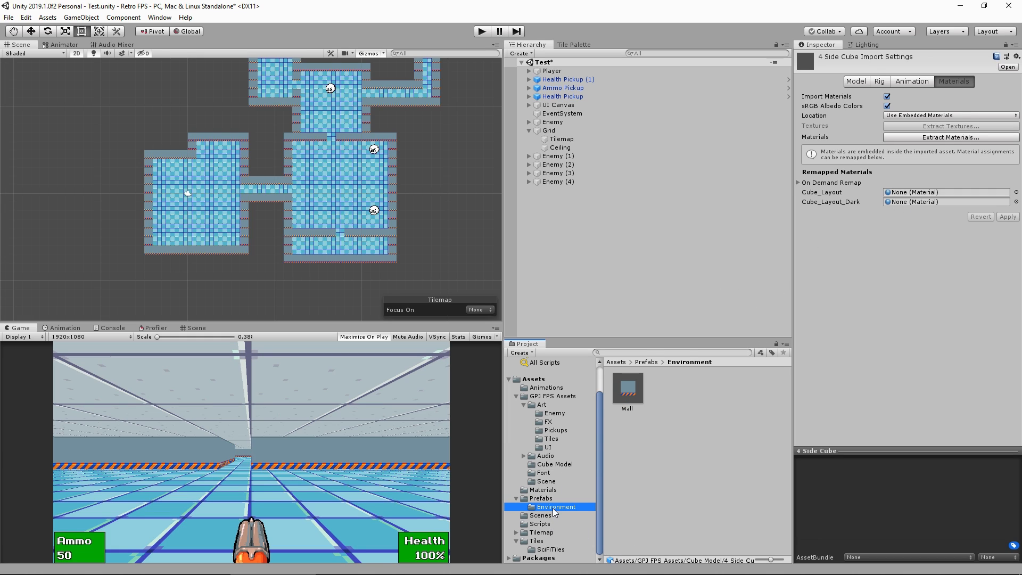
click(633, 392)
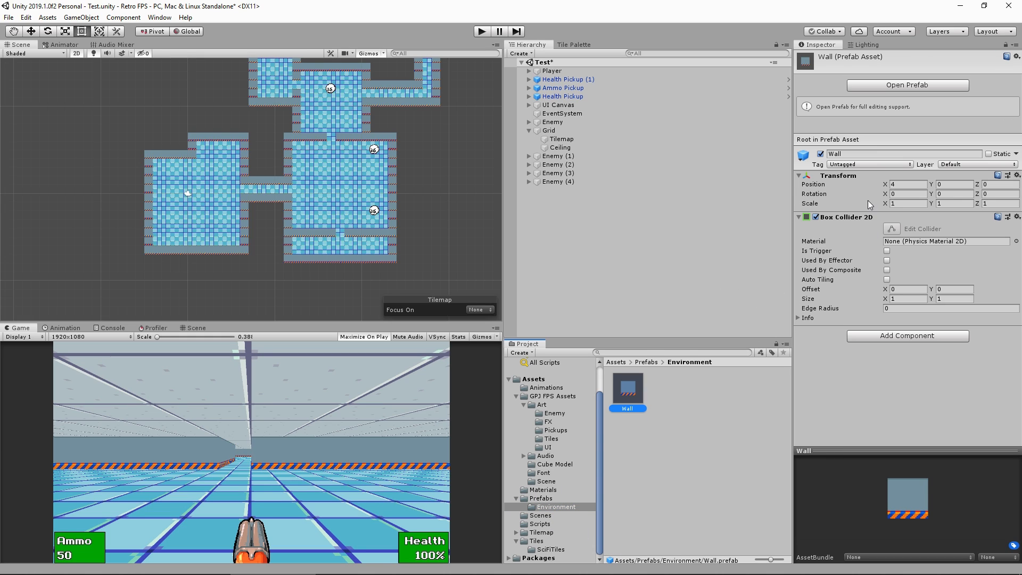
double_click(629, 396)
click(559, 84)
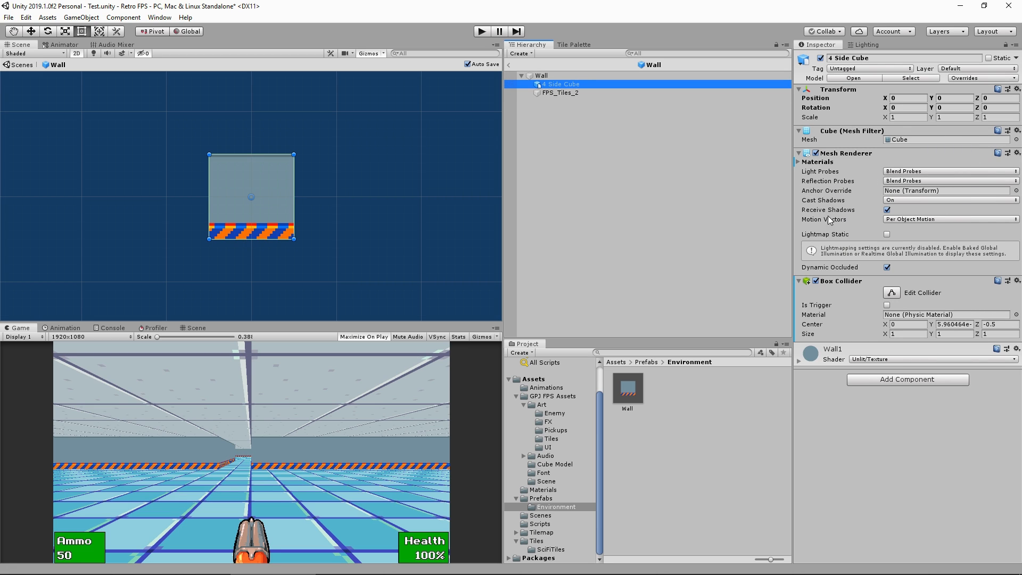
click(817, 162)
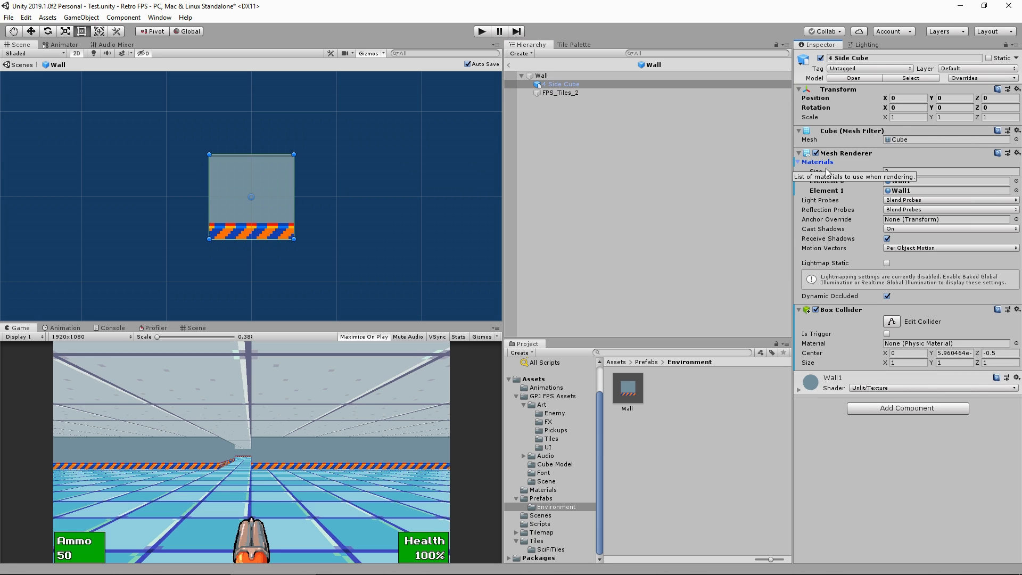
Locate the Wall1 material used by the 4 Side Cube in the project and duplicate it
click(907, 182)
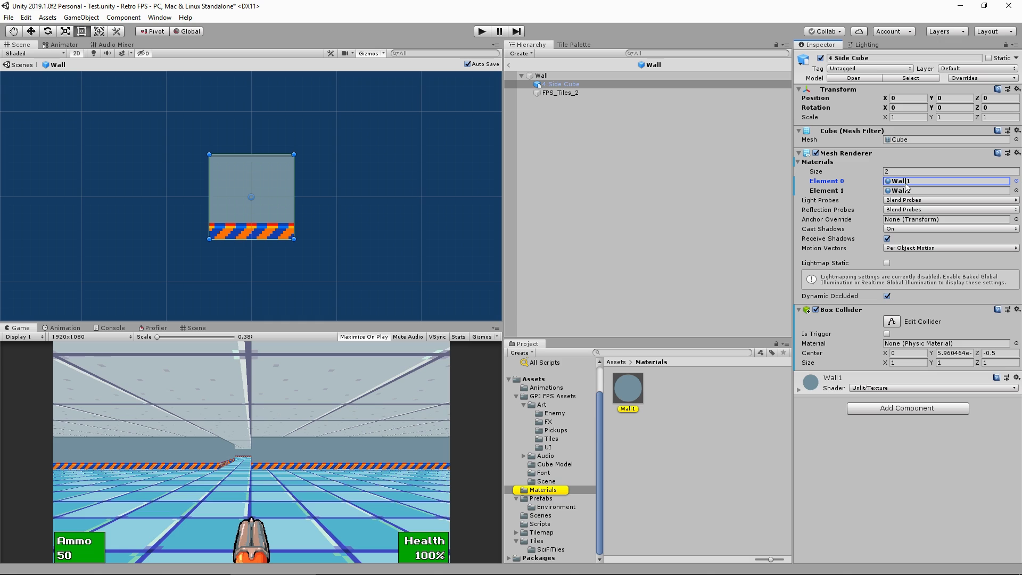
click(630, 395)
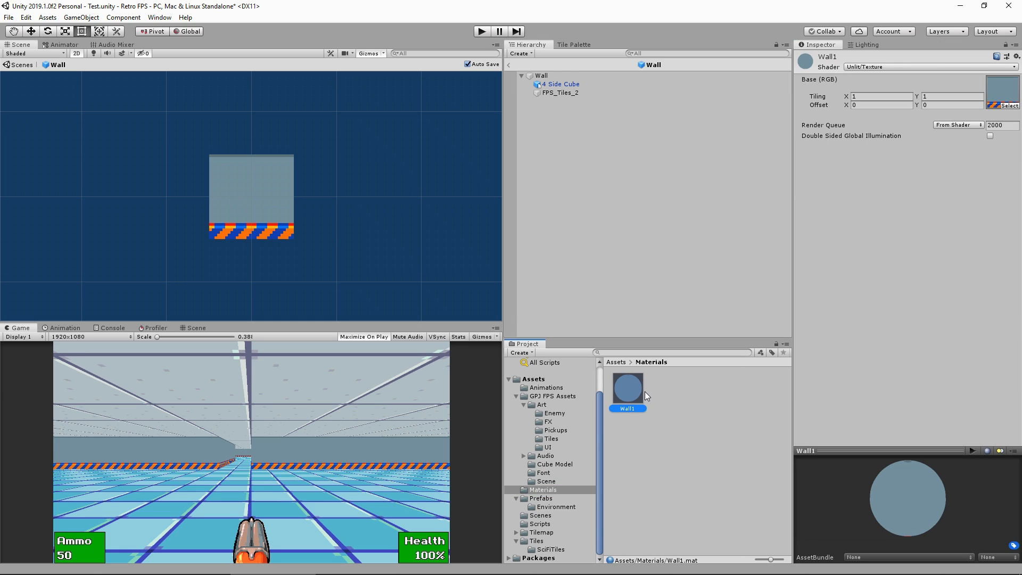
key(ctrl+d)
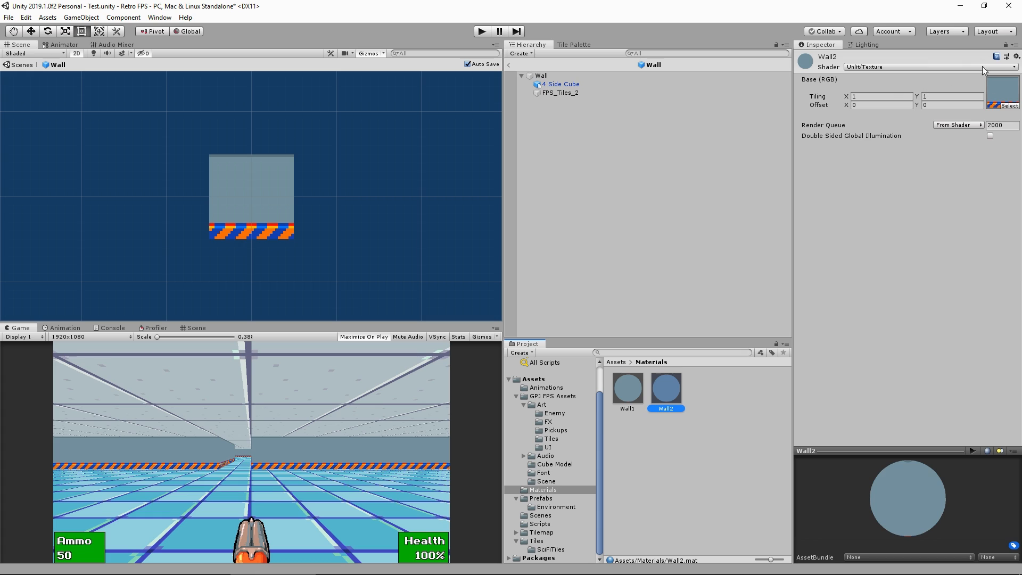
Set the base texture of the duplicated Wall2 material to the darker striped wall tile
click(1010, 106)
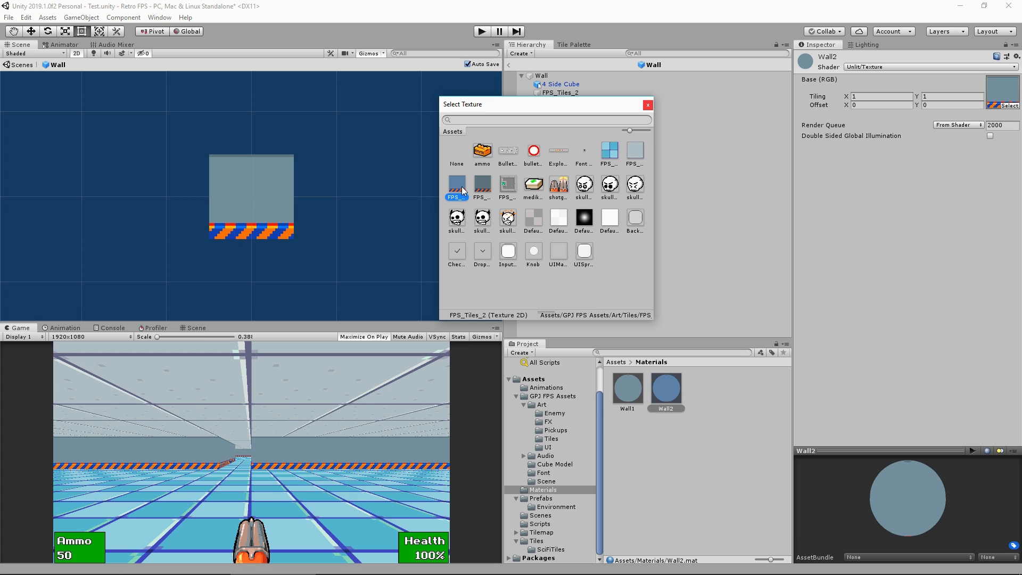
click(486, 189)
double_click(486, 190)
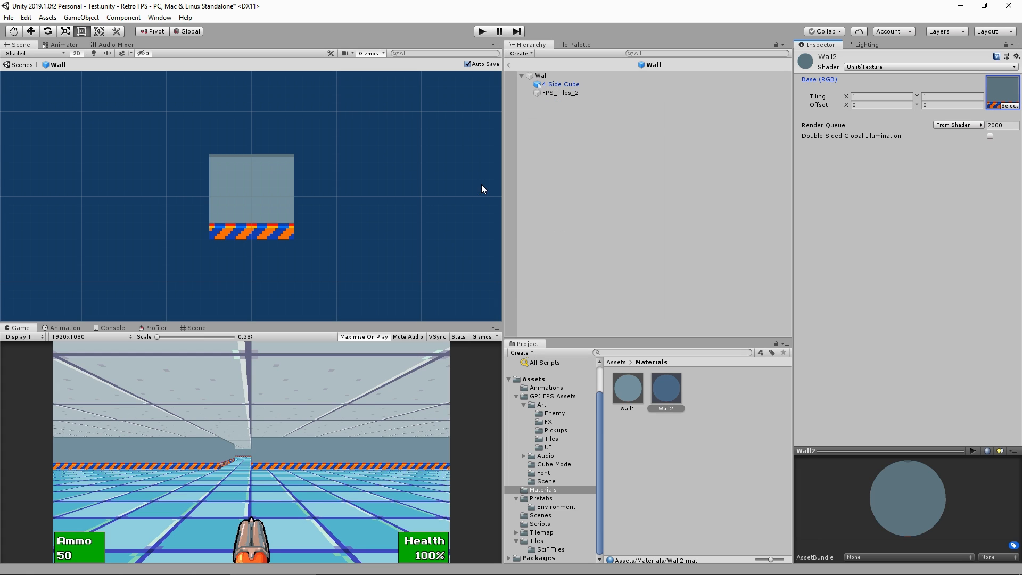
click(708, 471)
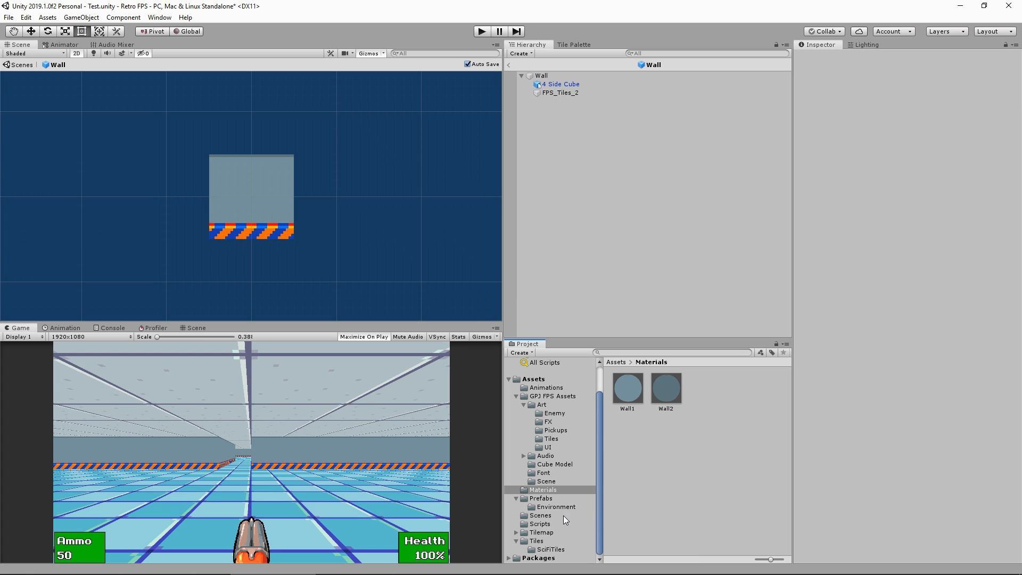
Assign Wall2 to material Element 1 of the Wall prefab's 4 Side Cube and return to the Test scene
click(580, 84)
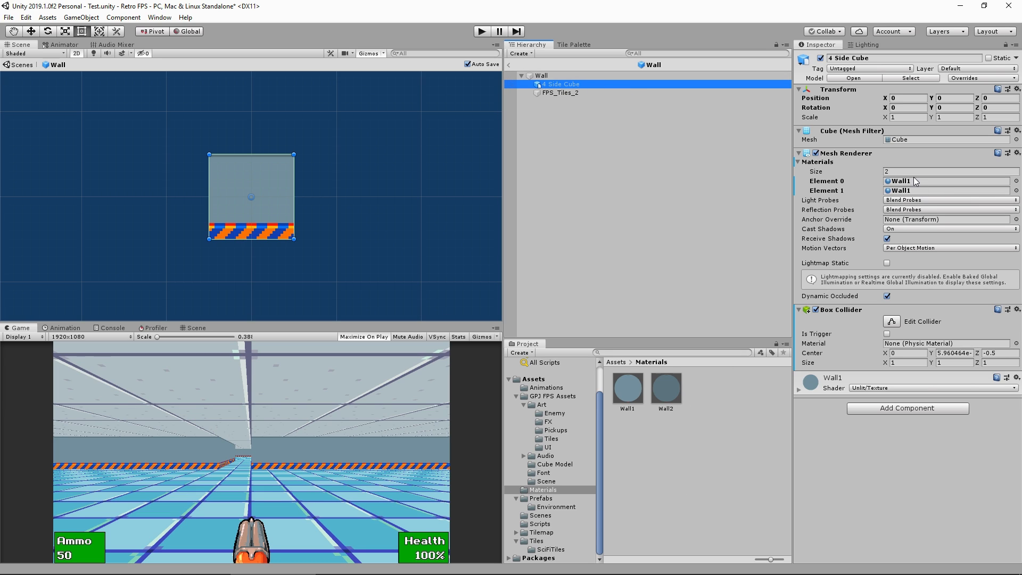
drag(671, 400, 911, 194)
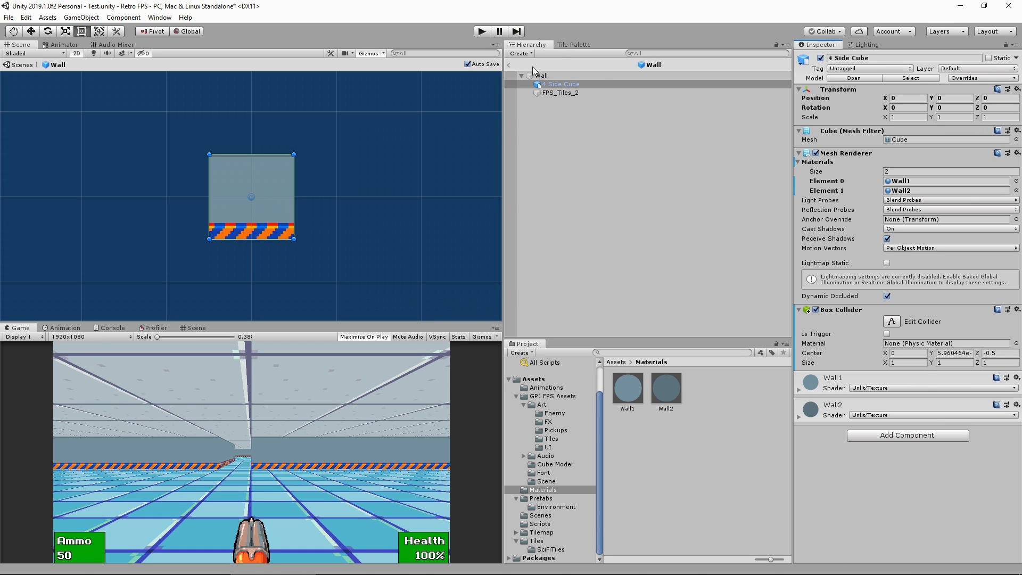
click(509, 65)
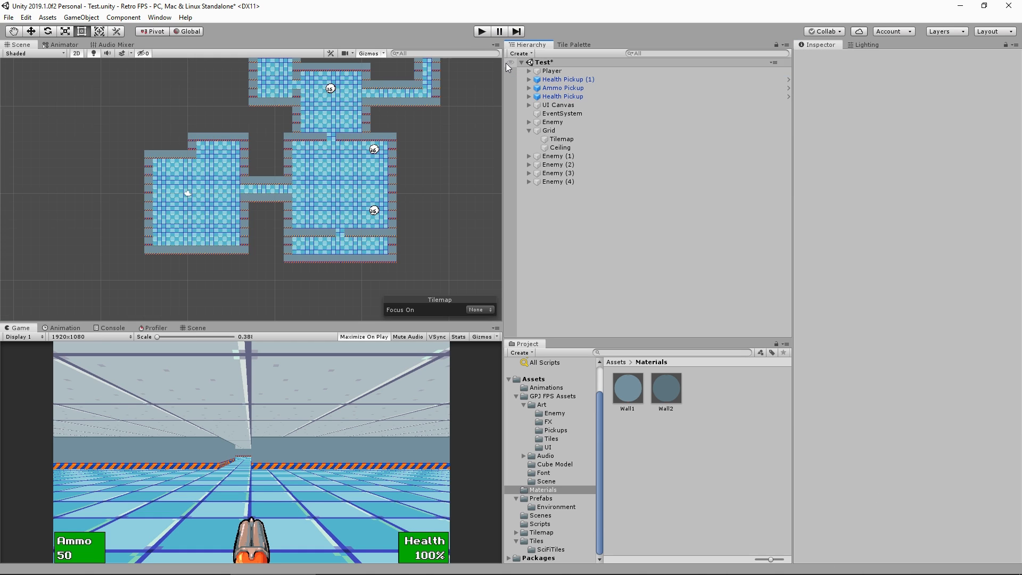
Play the level and walk from the starting room through the corridor to inspect the two-tone wall shading
click(484, 33)
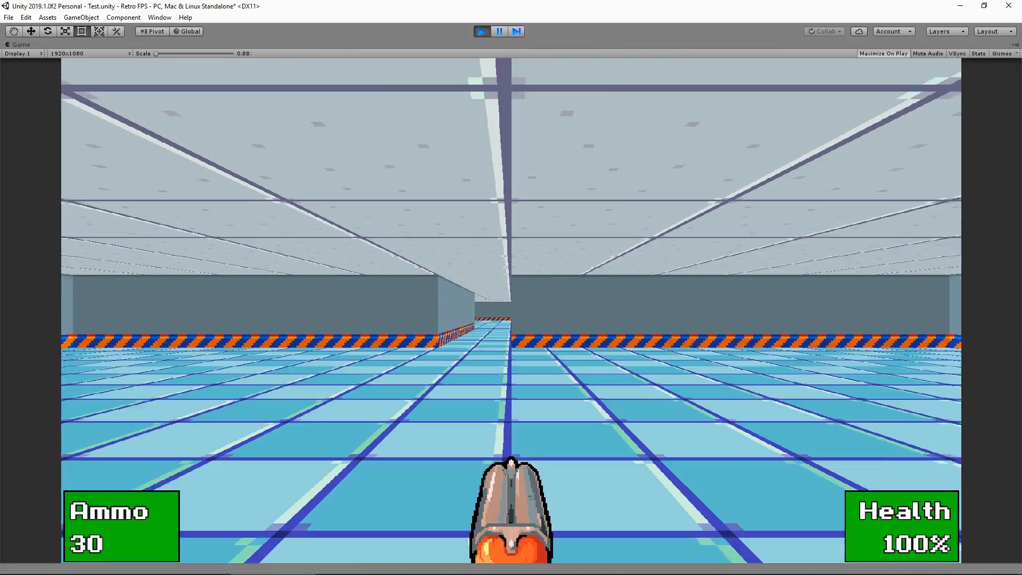
key(w)
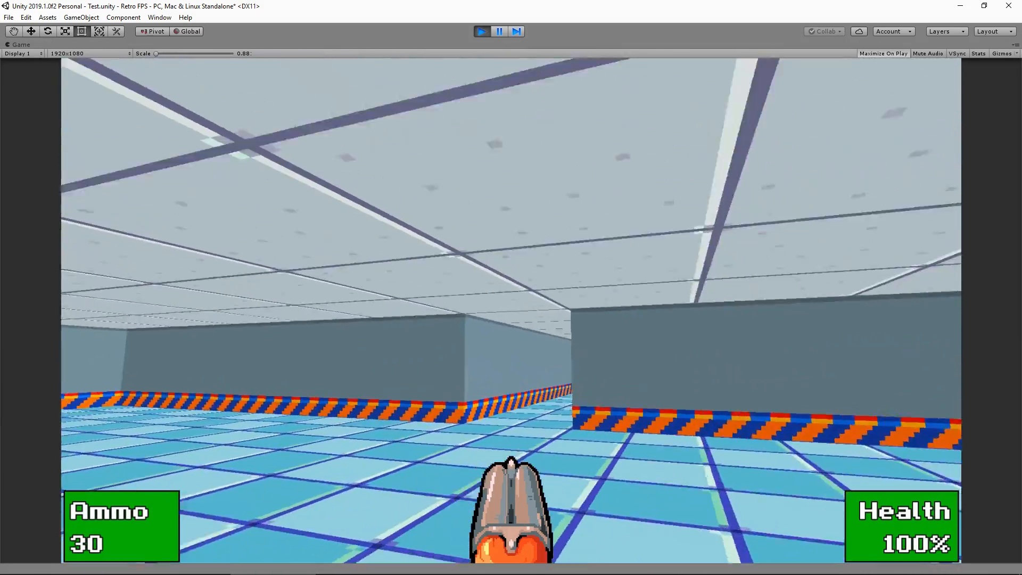
key(w)
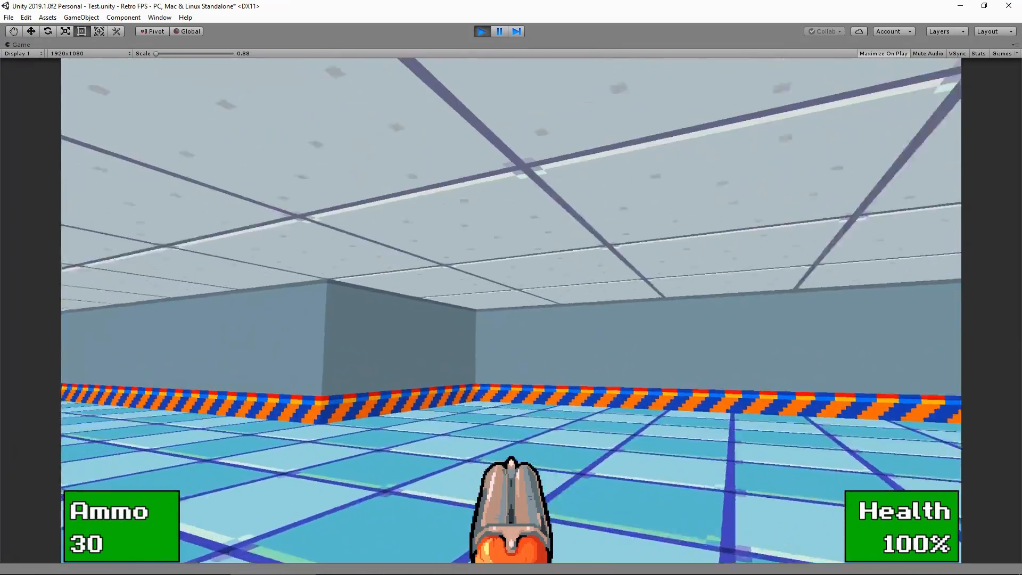
key(w)
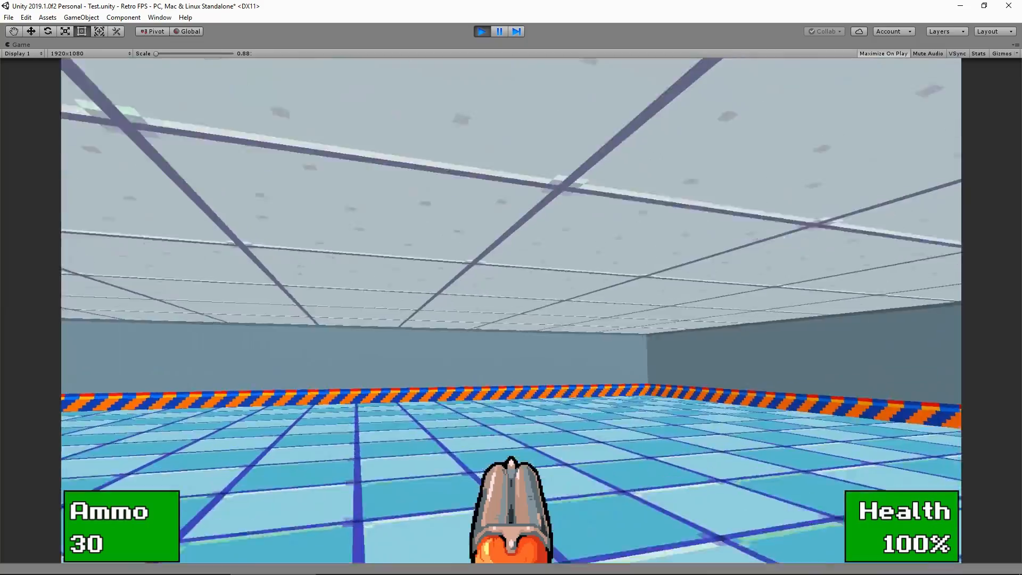
key(w)
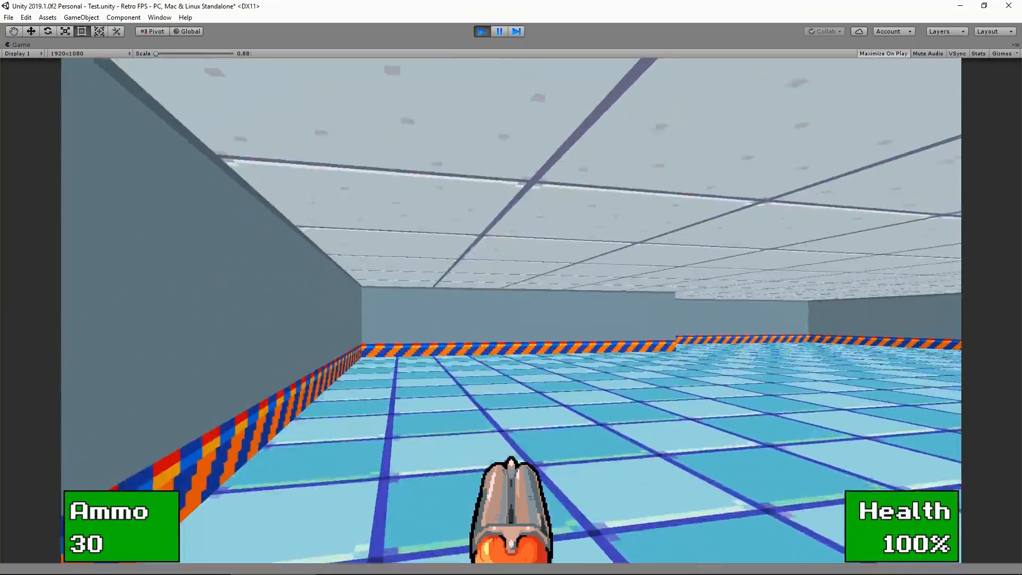
Advance into the enemy room and shoot at the skull enemies
key(w)
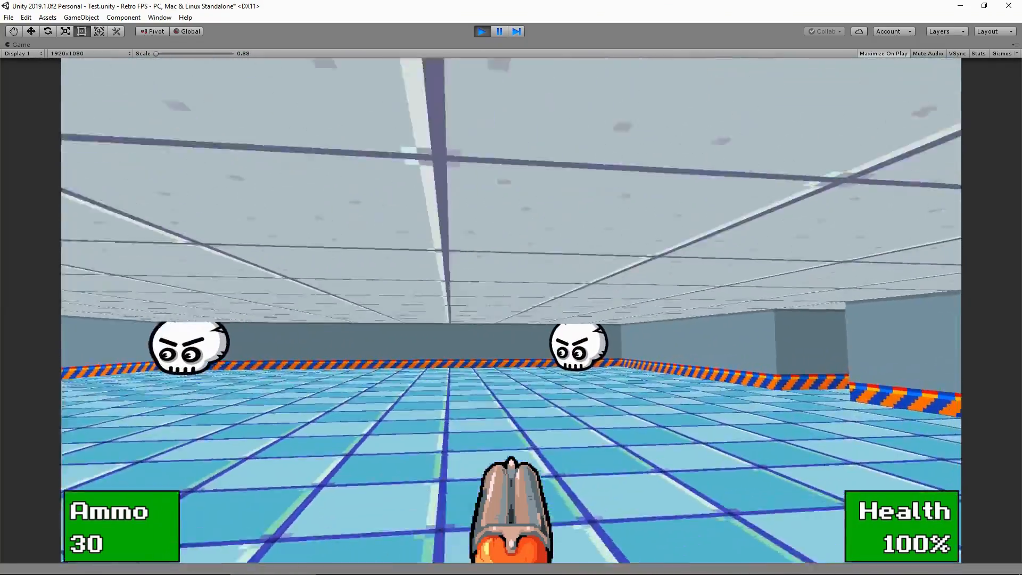
key(w)
click(511, 311)
click(511, 311)
click(511, 310)
click(511, 311)
click(511, 310)
click(511, 310)
click(511, 311)
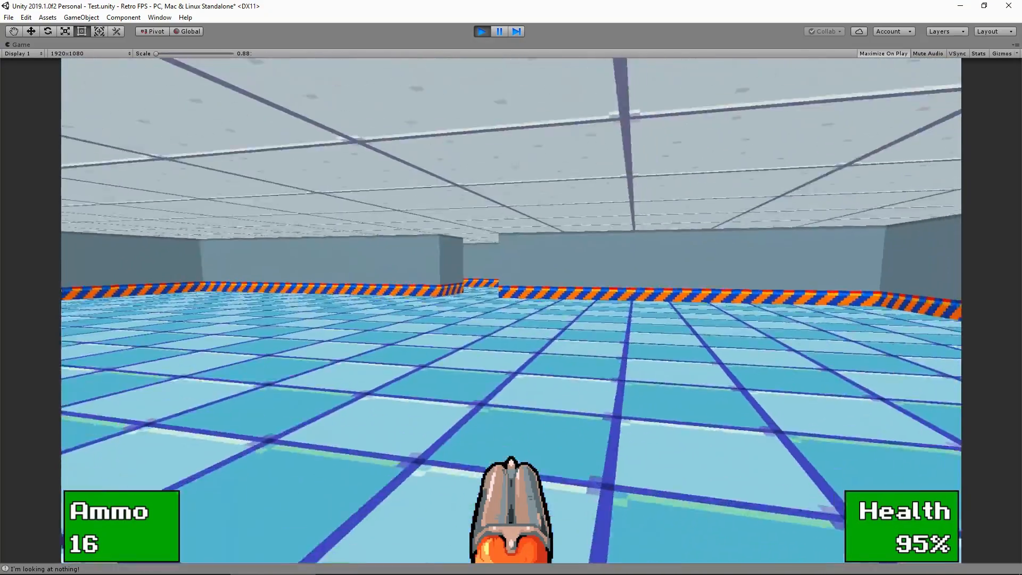
Check the wall shading in the side opening, walk back through the corridor to the starting room and fire a shot
key(w)
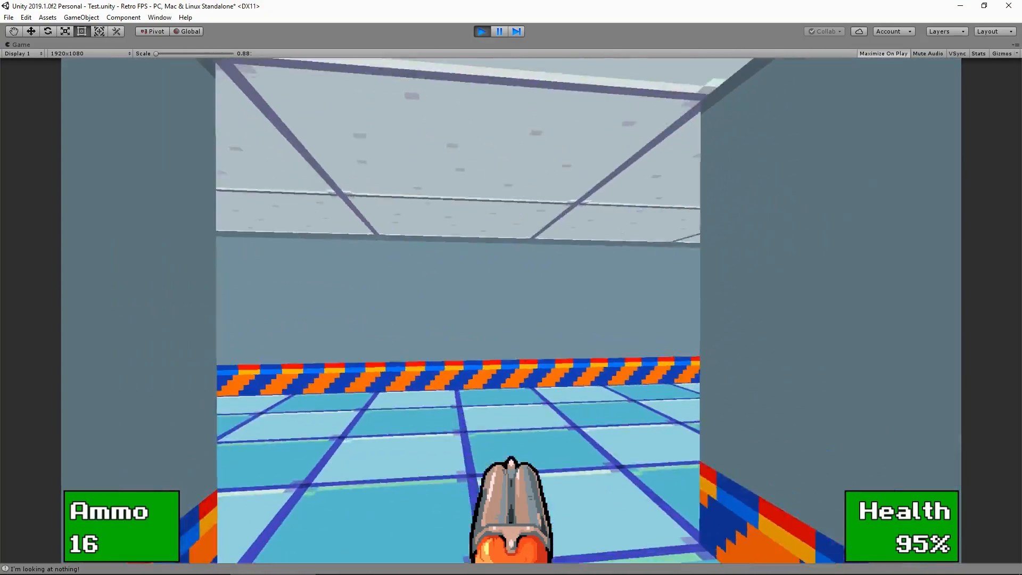
key(s)
key(w)
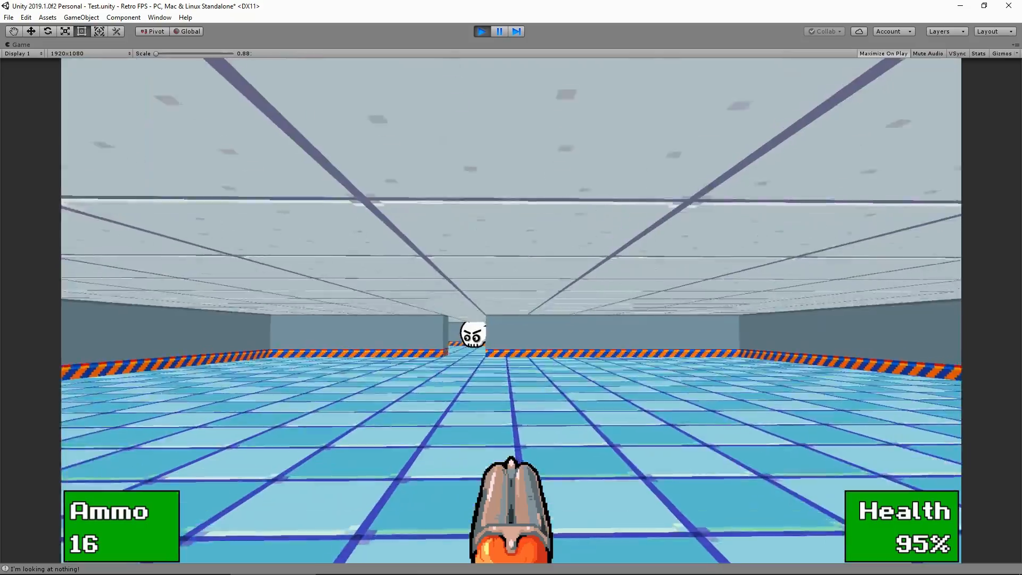
key(w)
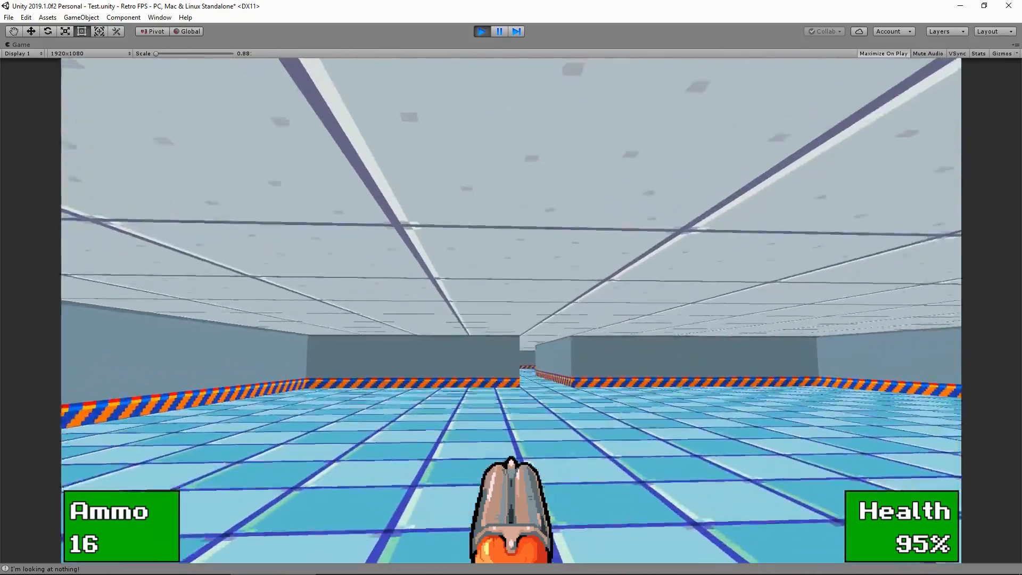
key(w)
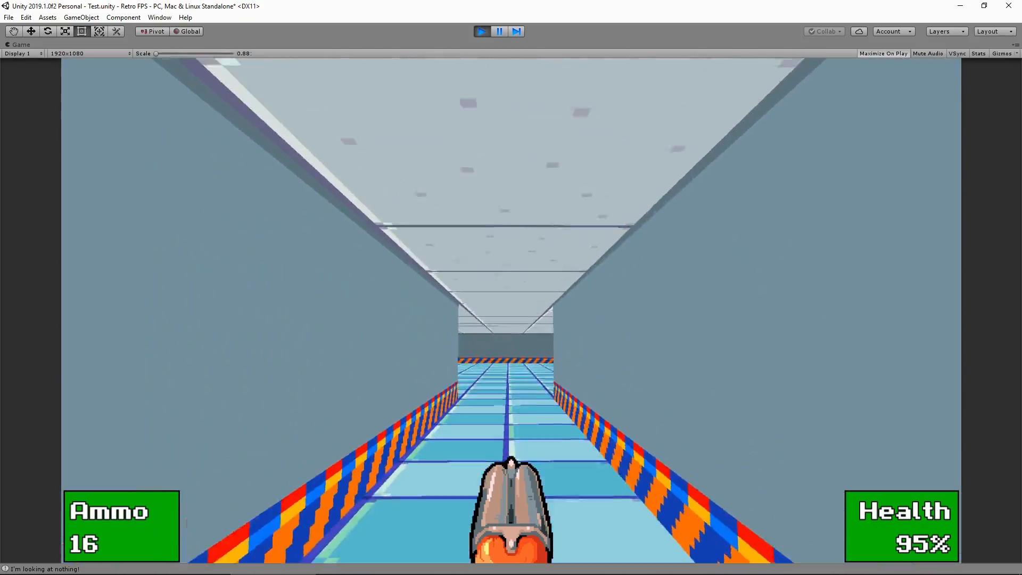
key(w)
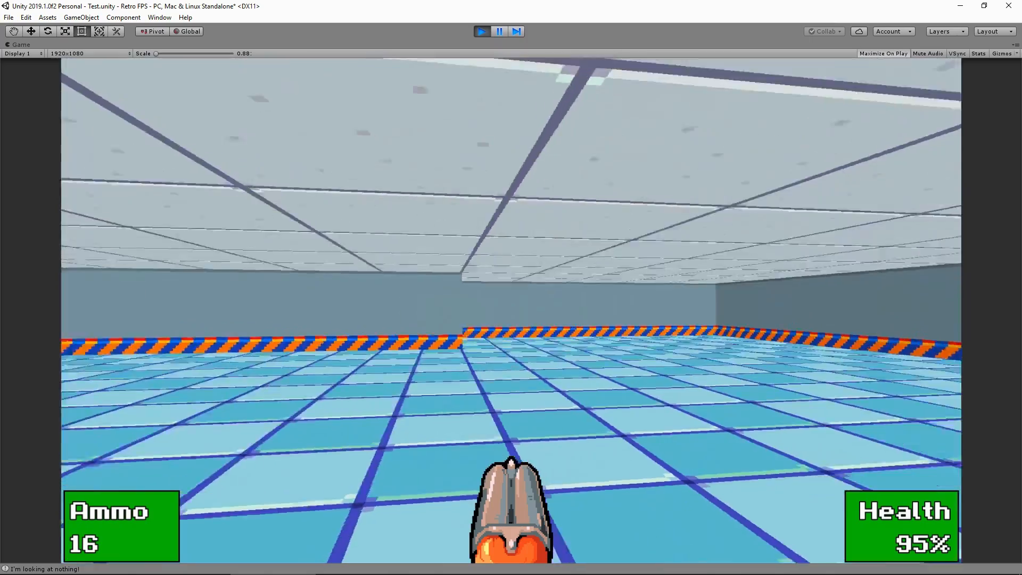
key(w)
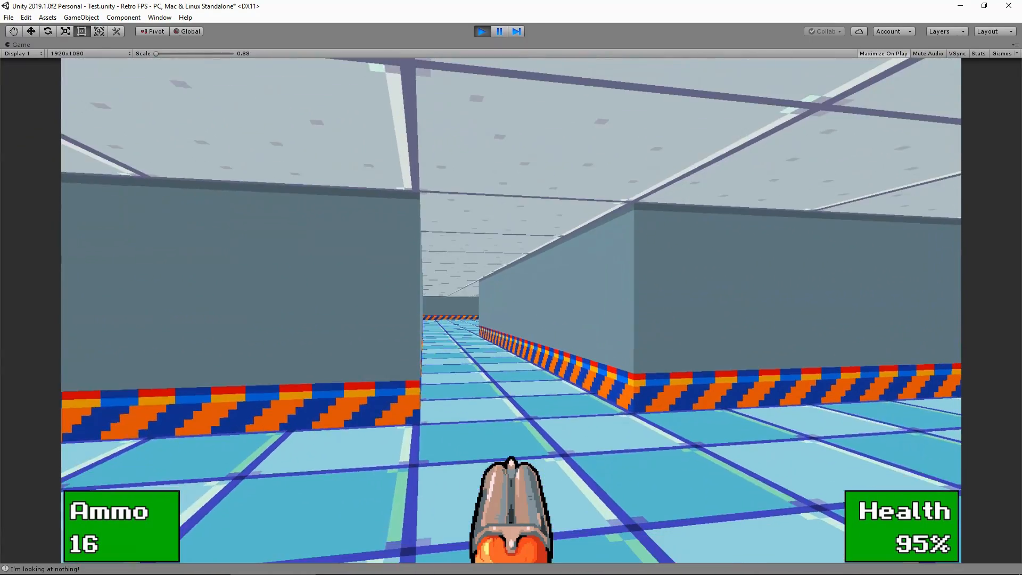
click(511, 310)
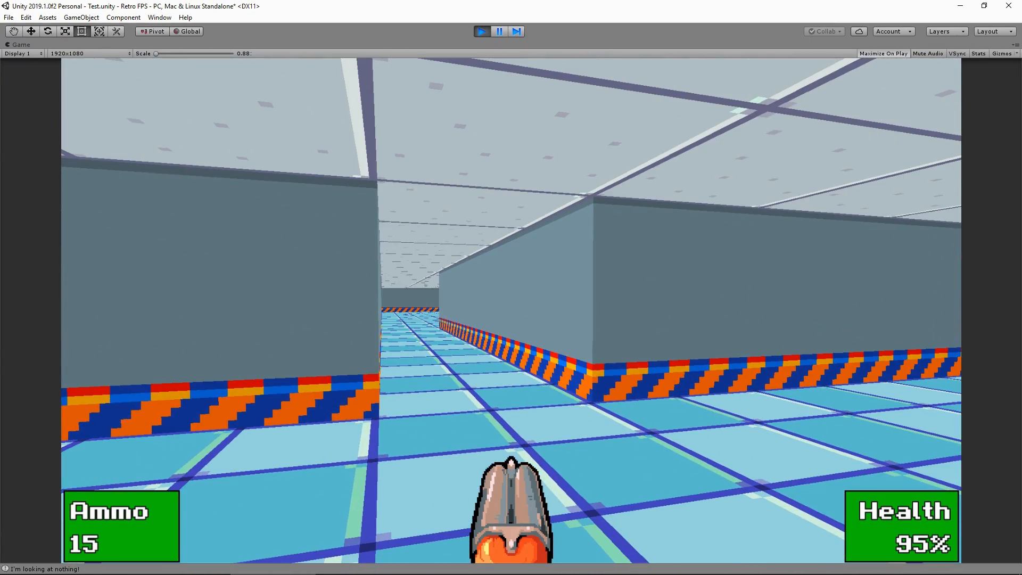